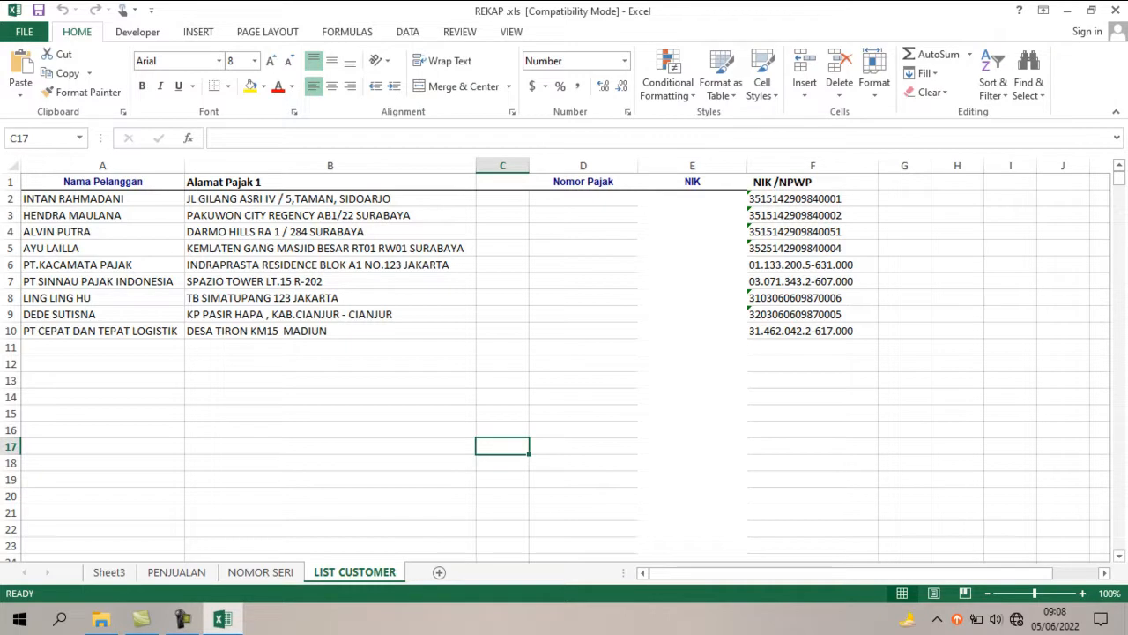
Review the customer addresses on the LIST CUSTOMER sheet and the invoice-to-serial-number list on the NOMOR SERI sheet.
click(330, 332)
key(Up)
key(Up)
key(Up)
key(Up)
key(Up)
key(Up)
key(Up)
key(Up)
key(Up)
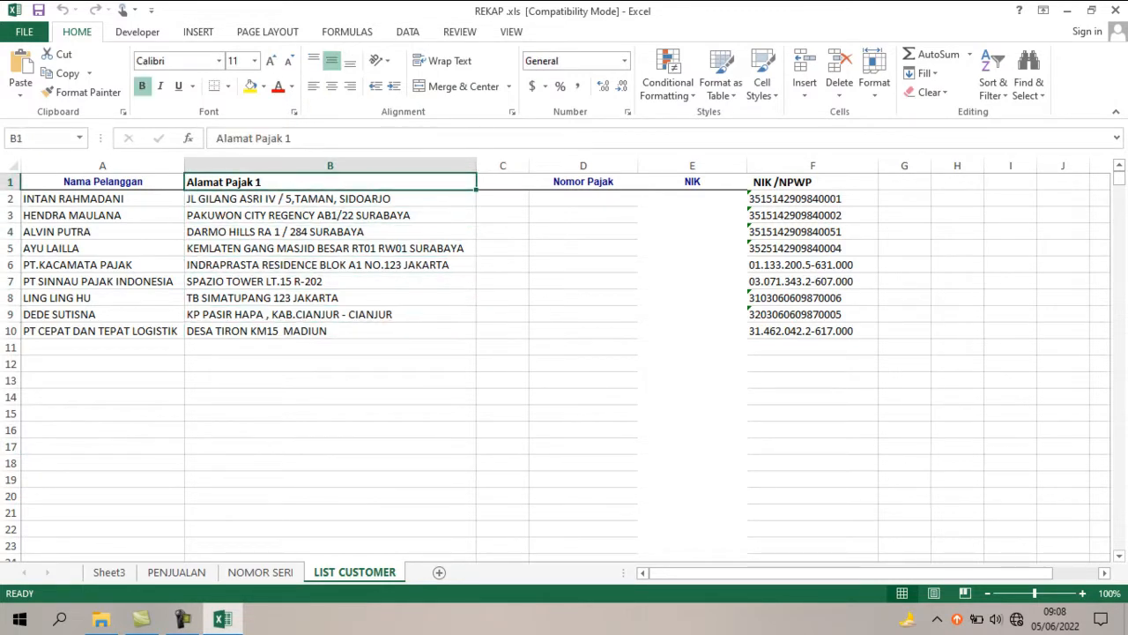
key(Down)
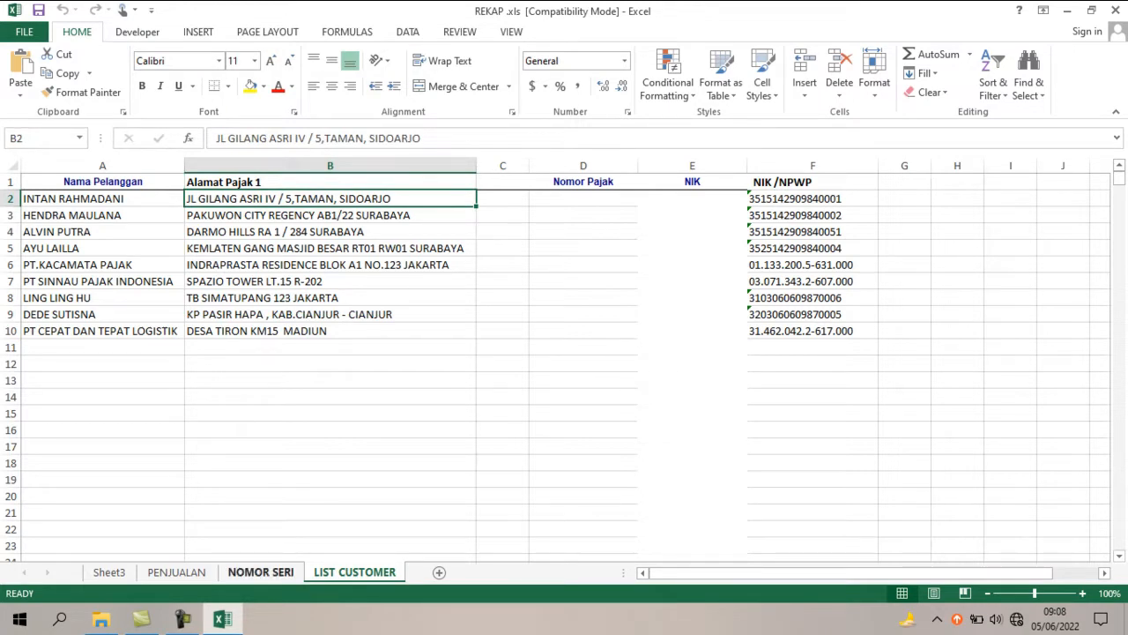
click(260, 572)
click(399, 321)
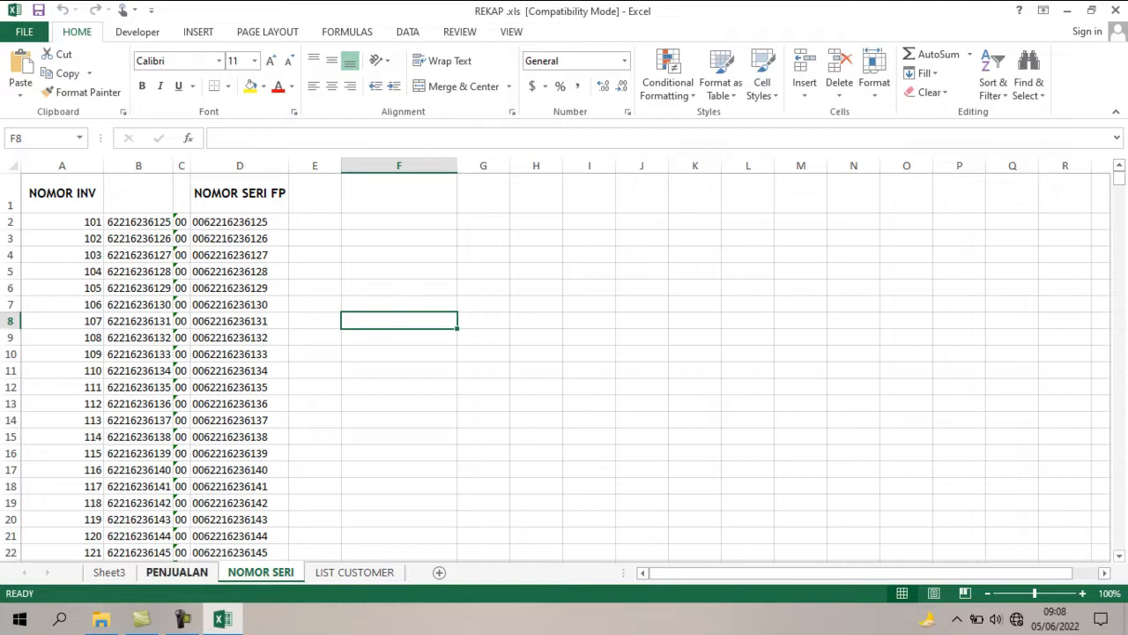
Examine the PENJUALAN sheet's column headings from Invoice No. through Customer Name, Invoice Date, Item Description, Qty, Unit Price and Discount to Amount.
click(176, 572)
click(316, 492)
key(Up)
key(Up)
key(Up)
key(Up)
key(Up)
key(Up)
key(Up)
key(Up)
key(Up)
key(Up)
key(Up)
key(Up)
key(Up)
key(Up)
key(Up)
key(Up)
key(Up)
key(Up)
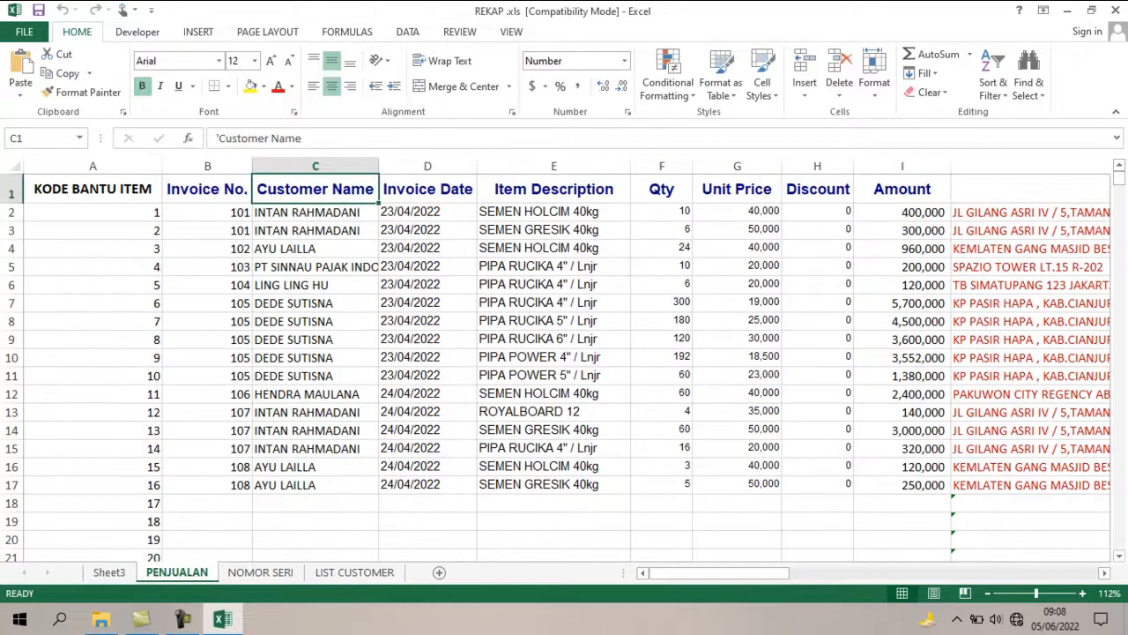
key(Down)
key(Left)
key(Up)
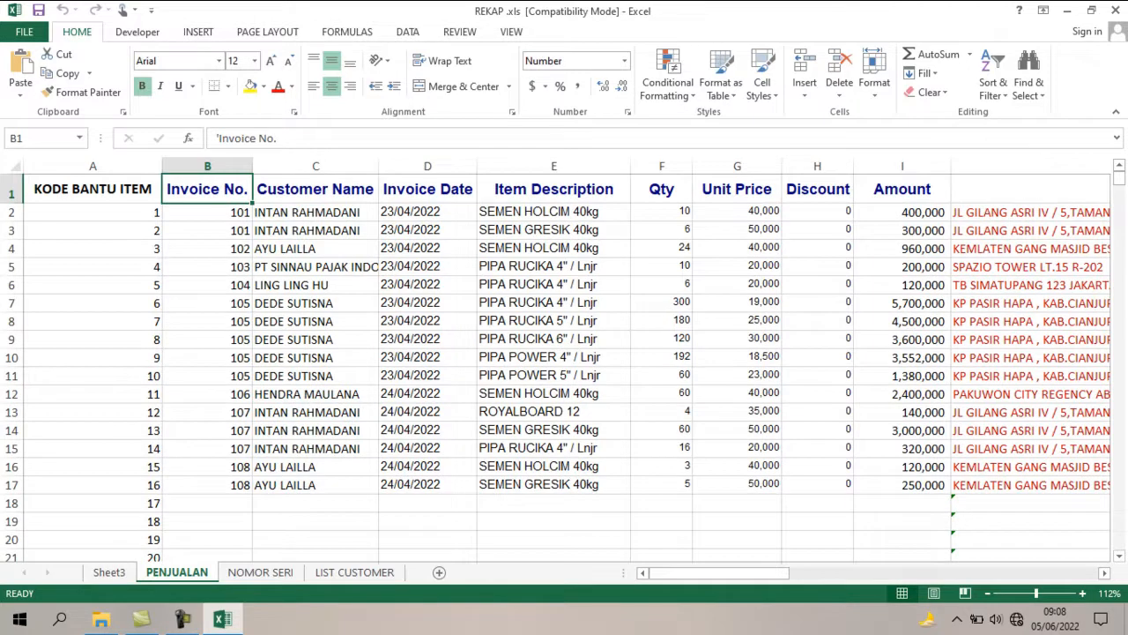
key(Right)
key(Right)
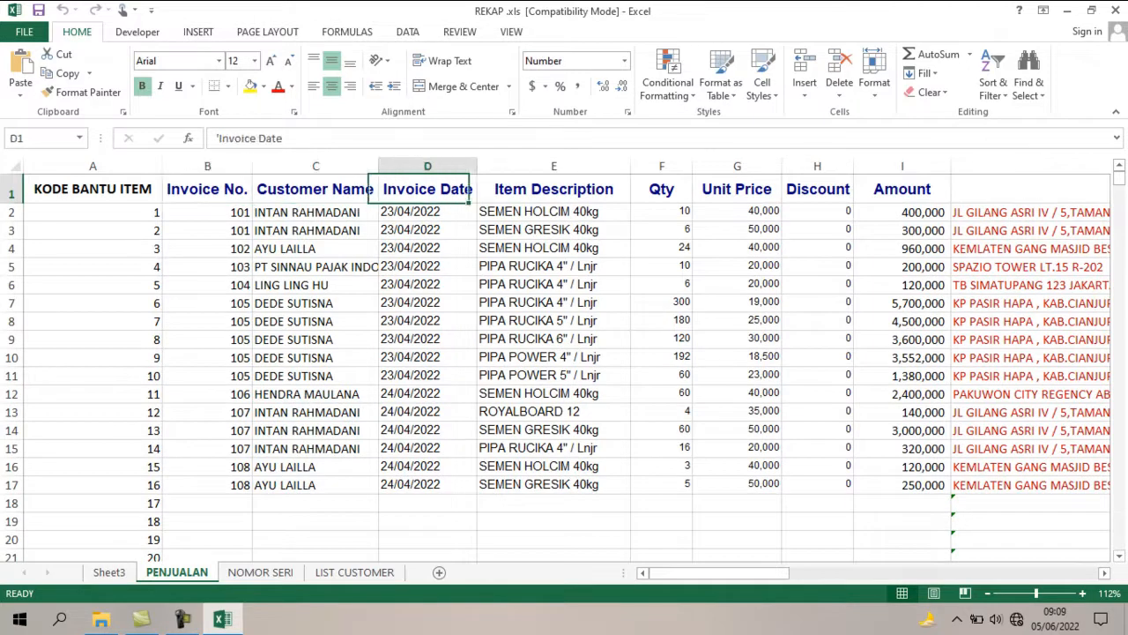
key(Right)
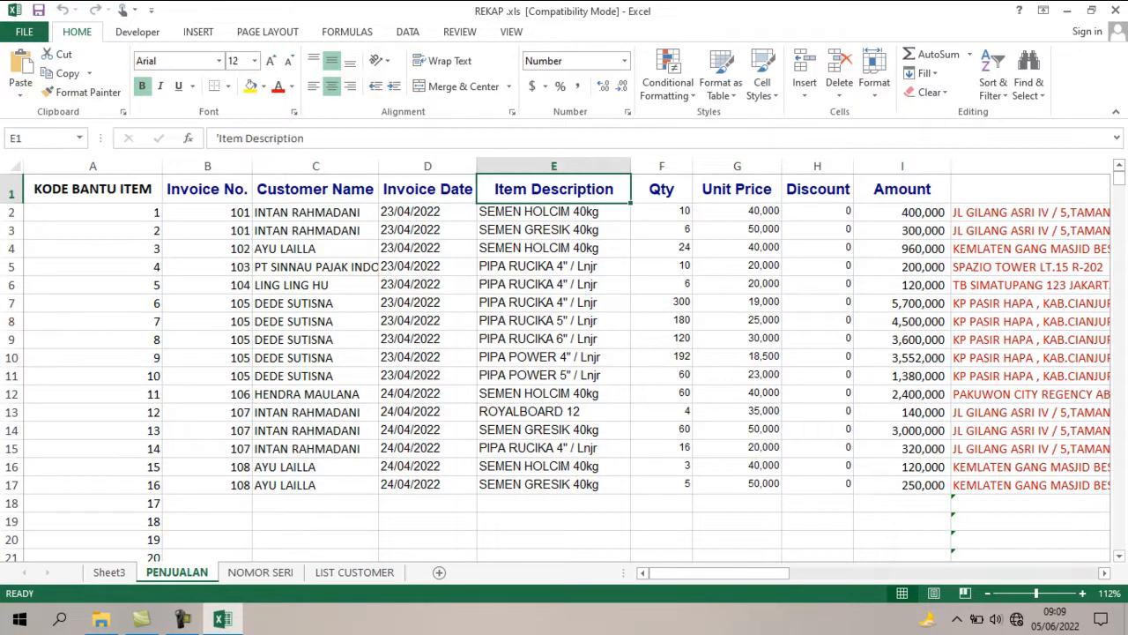
key(Right)
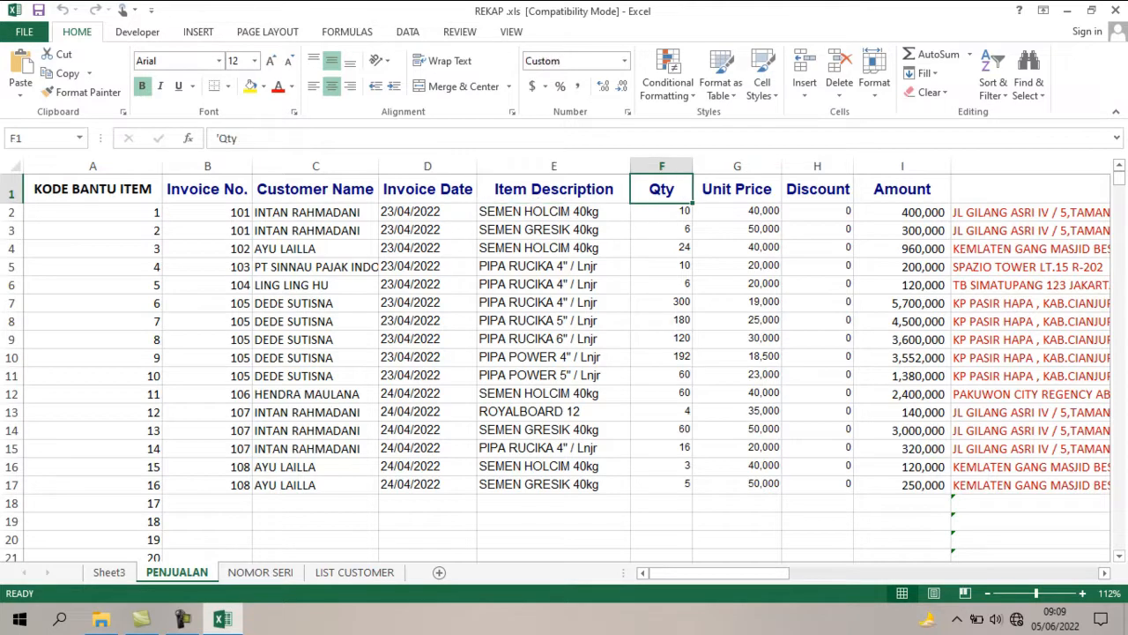
key(Right)
key(Right)
key(Right)
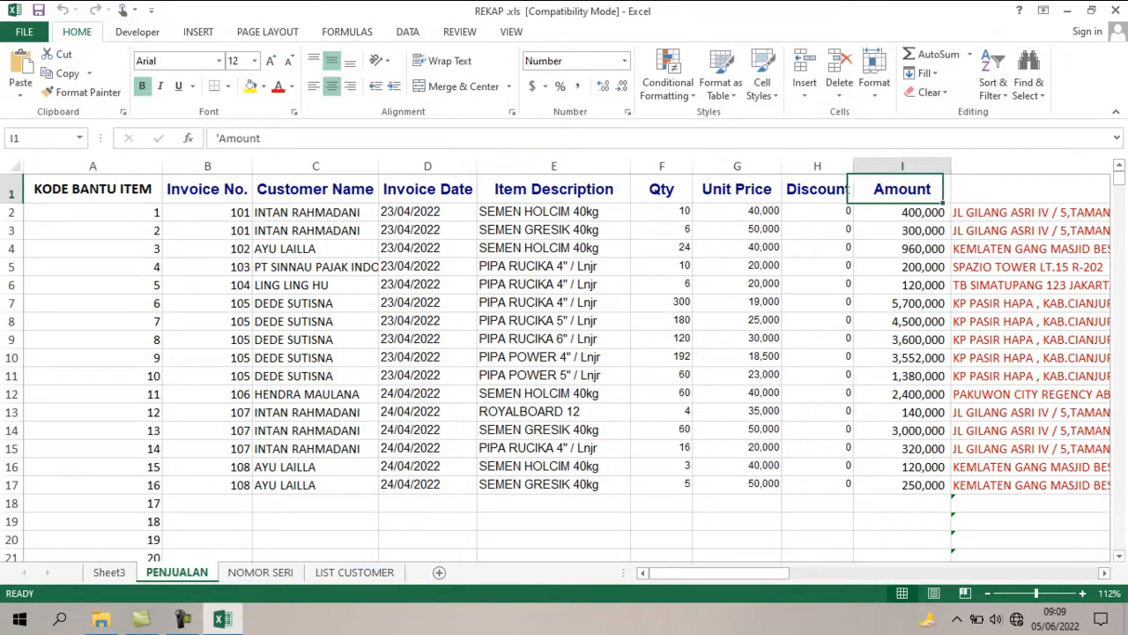
key(Left)
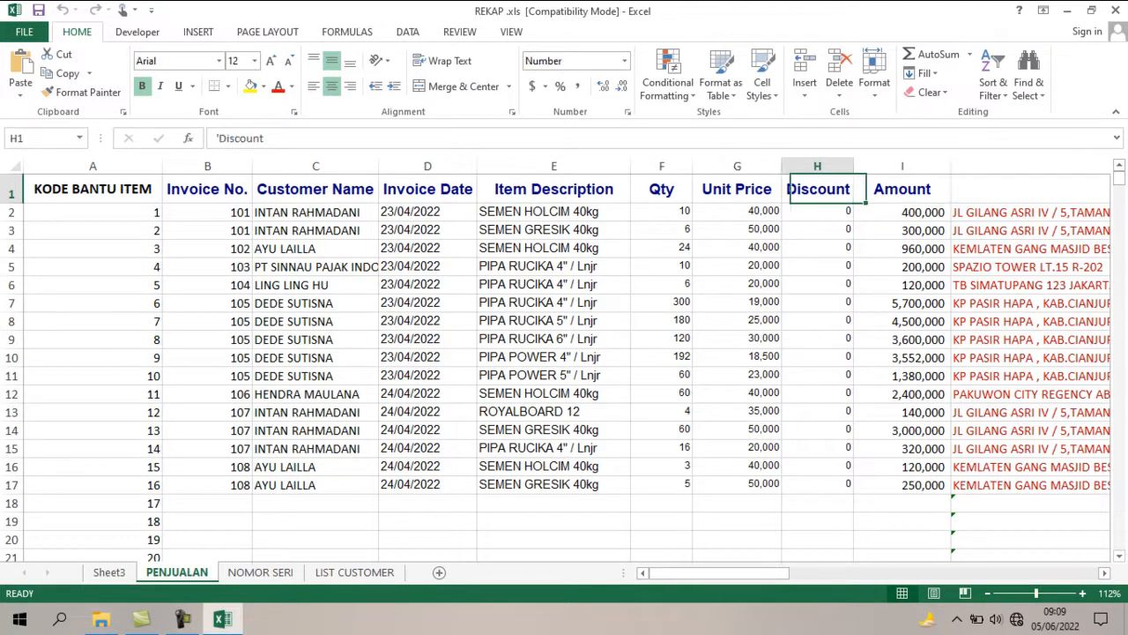
Examine how the KODE BANTU ITEM codes number each sales line, highlighting the codes of all items on invoice 105.
key(Home)
key(Right)
key(Left)
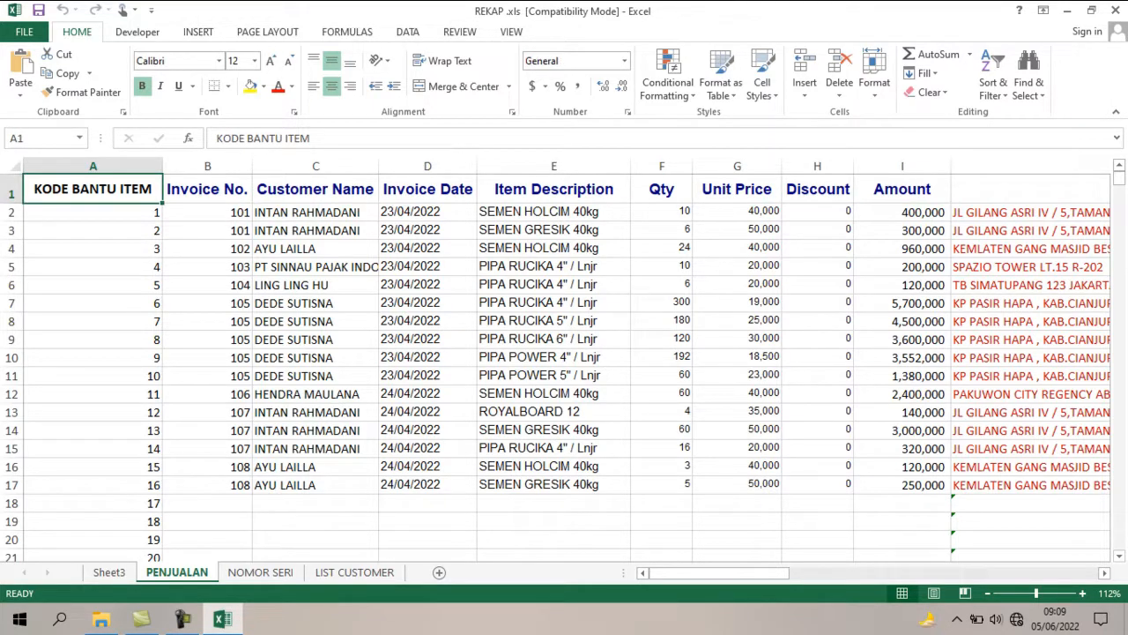
key(Down)
key(Up)
key(Down)
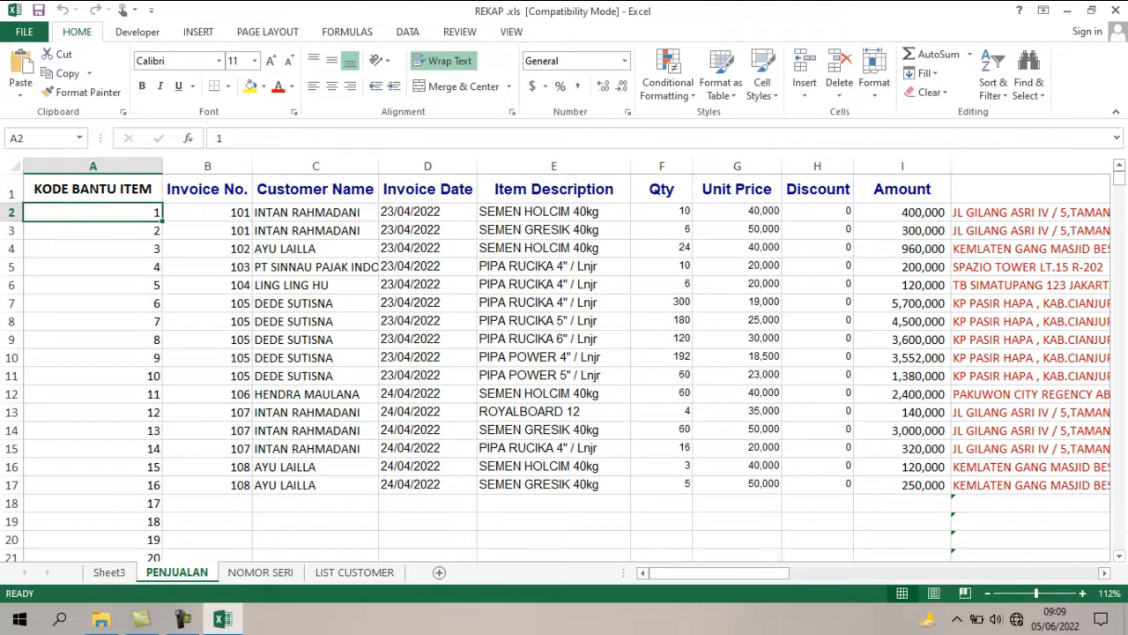
key(Down)
key(Down)
key(Down)
key(Down)
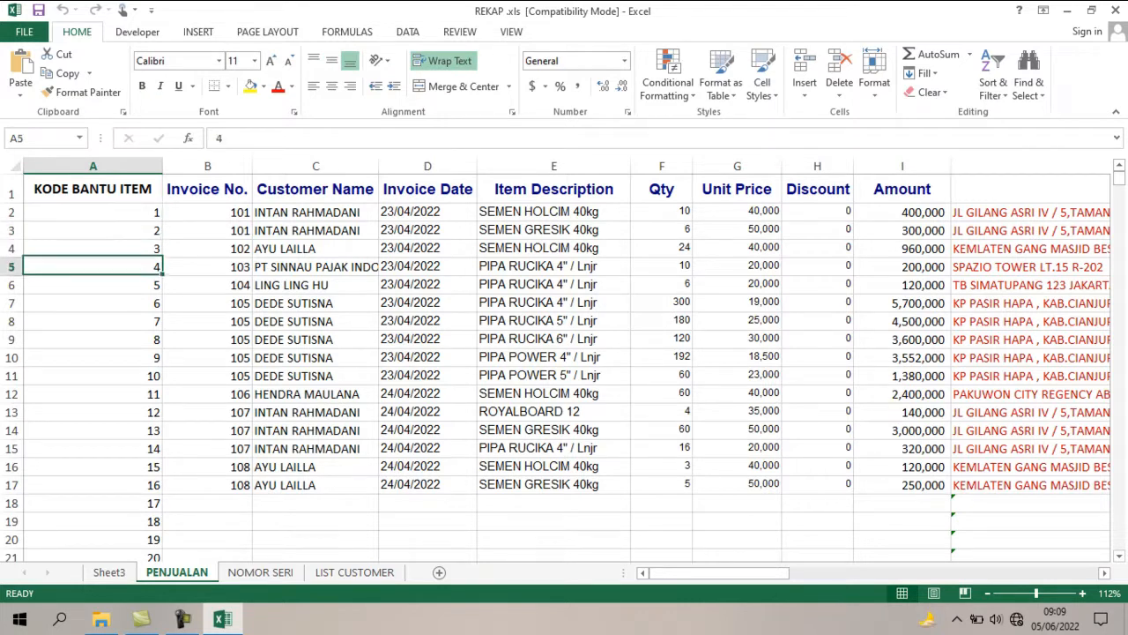
key(Right)
key(Down)
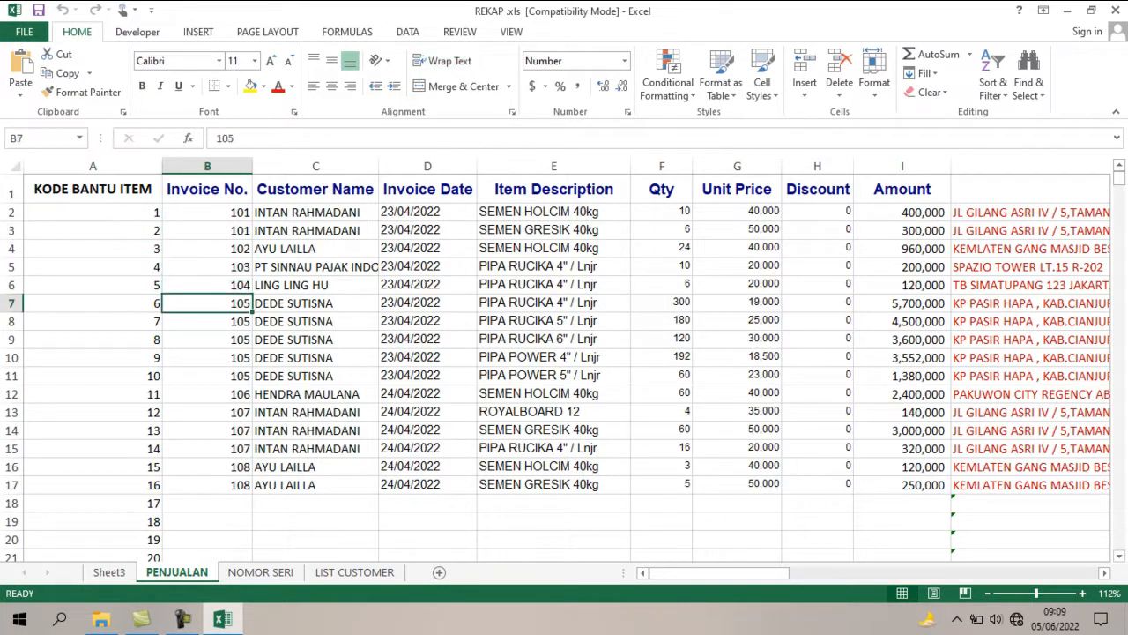
key(Left)
key(shift+Right)
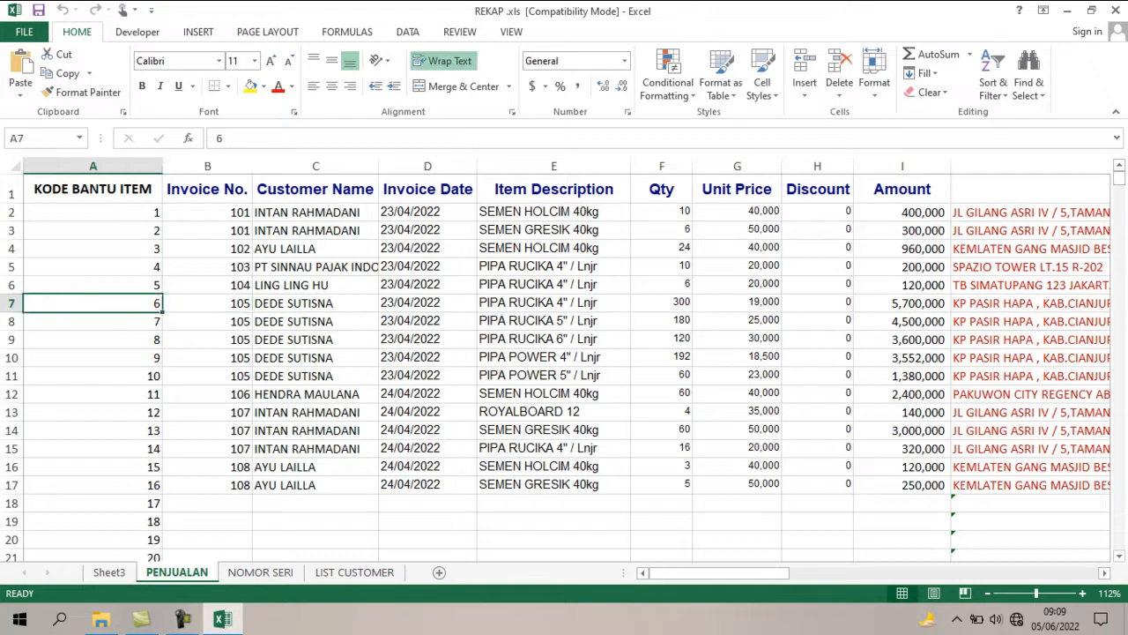
key(shift+Down)
key(shift+Down)
key(shift+Down)
key(shift+Down)
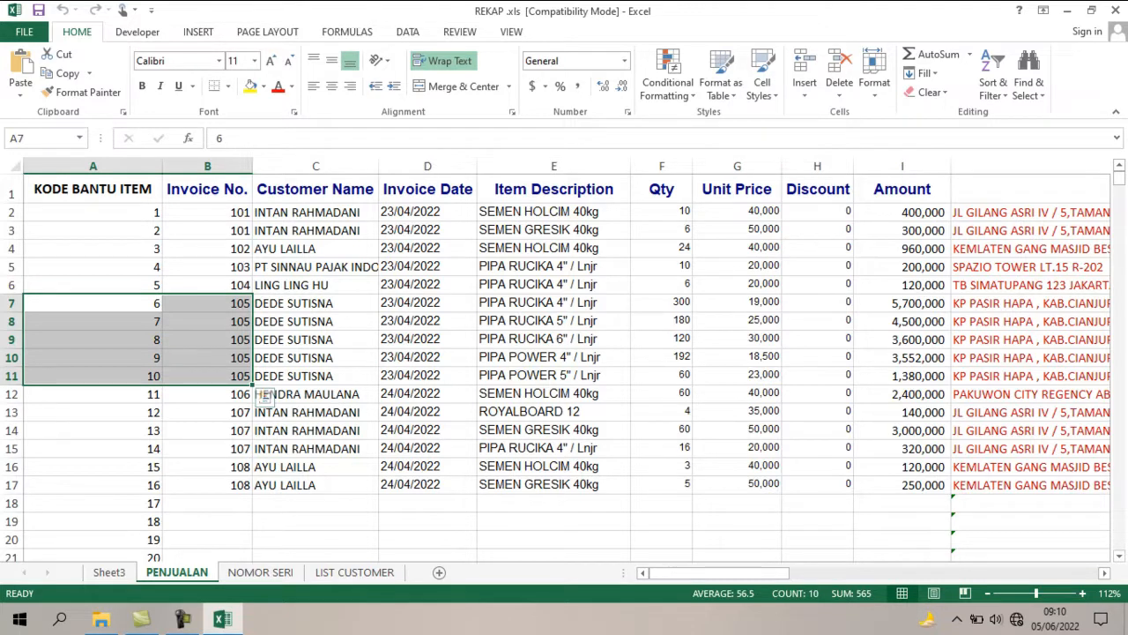
Turn on filtering for header row 1 of Sheet3.
click(109, 571)
click(226, 331)
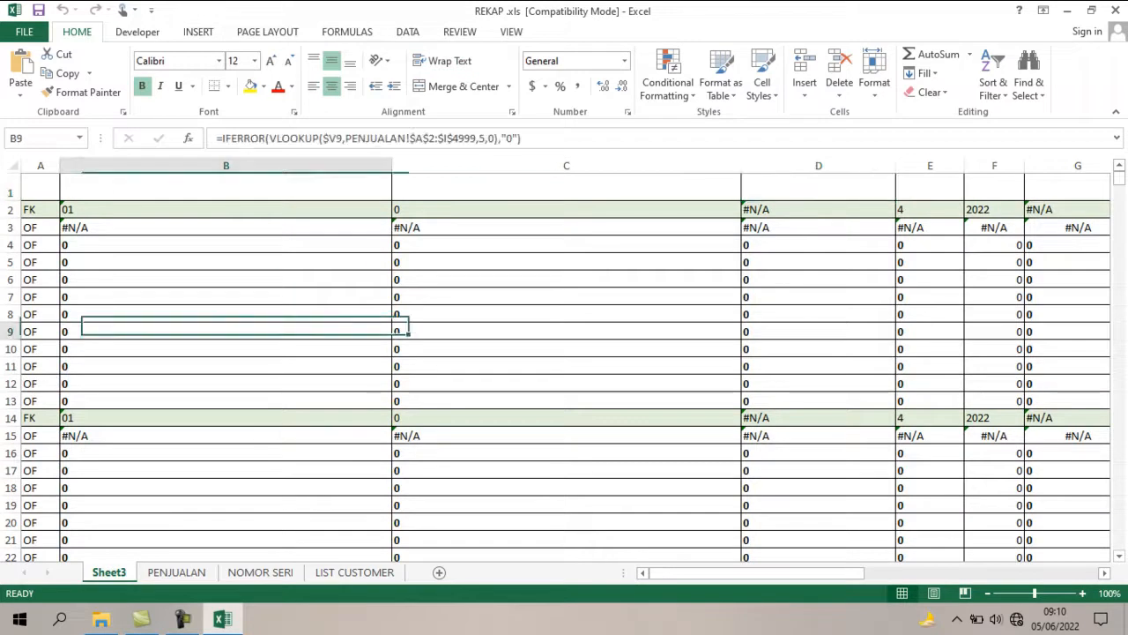
key(Up)
key(Up)
key(Up)
key(Up)
key(Up)
key(Up)
key(Up)
key(Up)
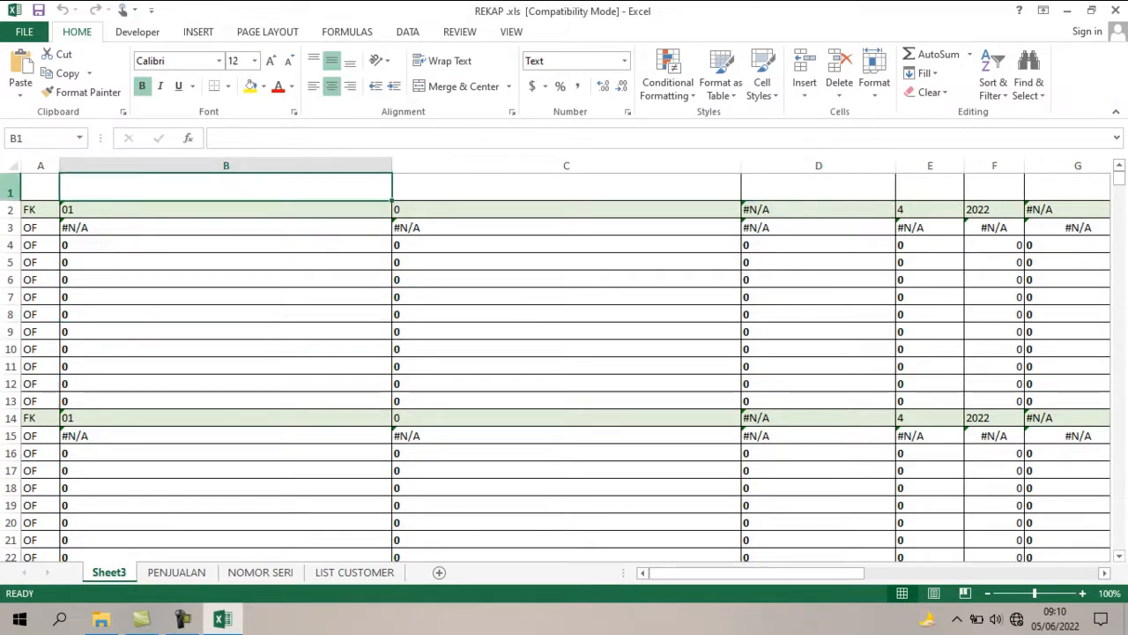
click(9, 188)
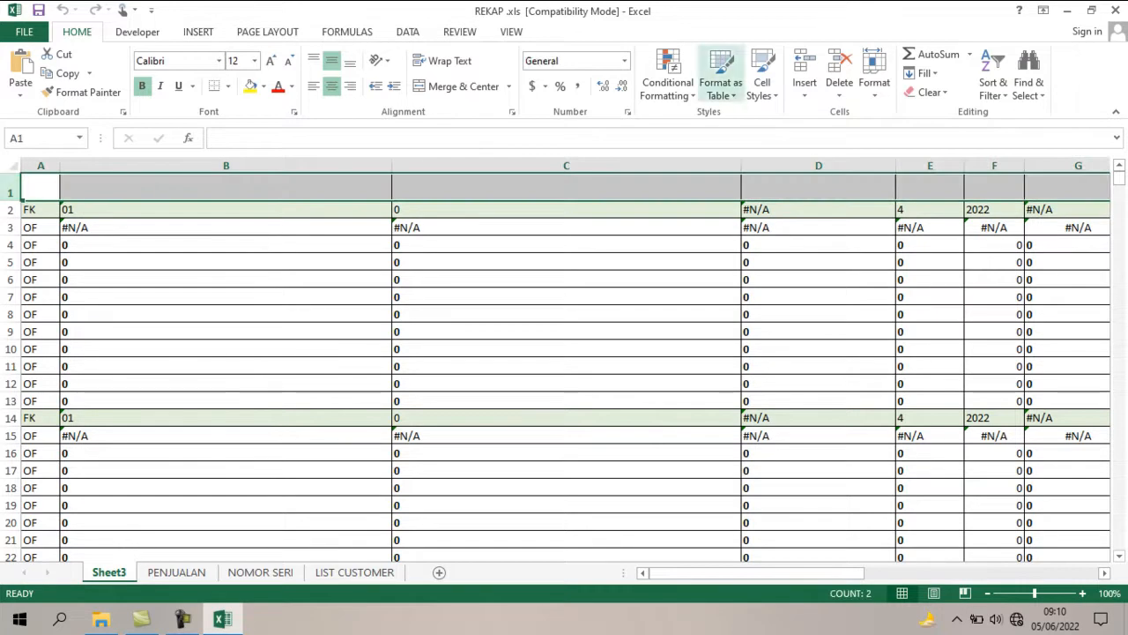
click(994, 77)
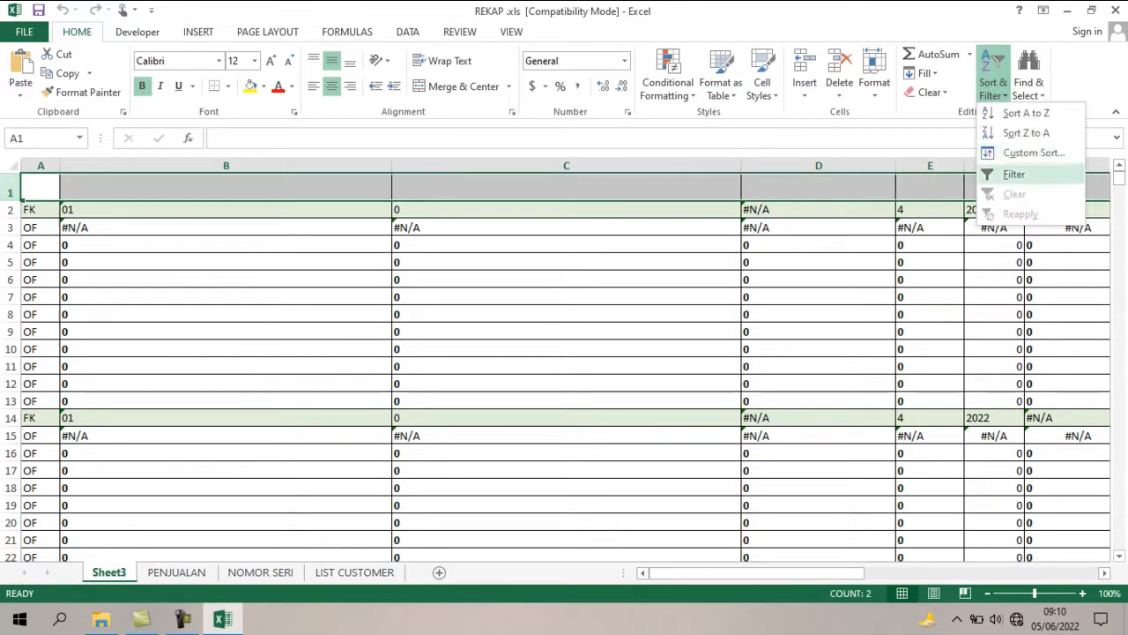
click(1015, 174)
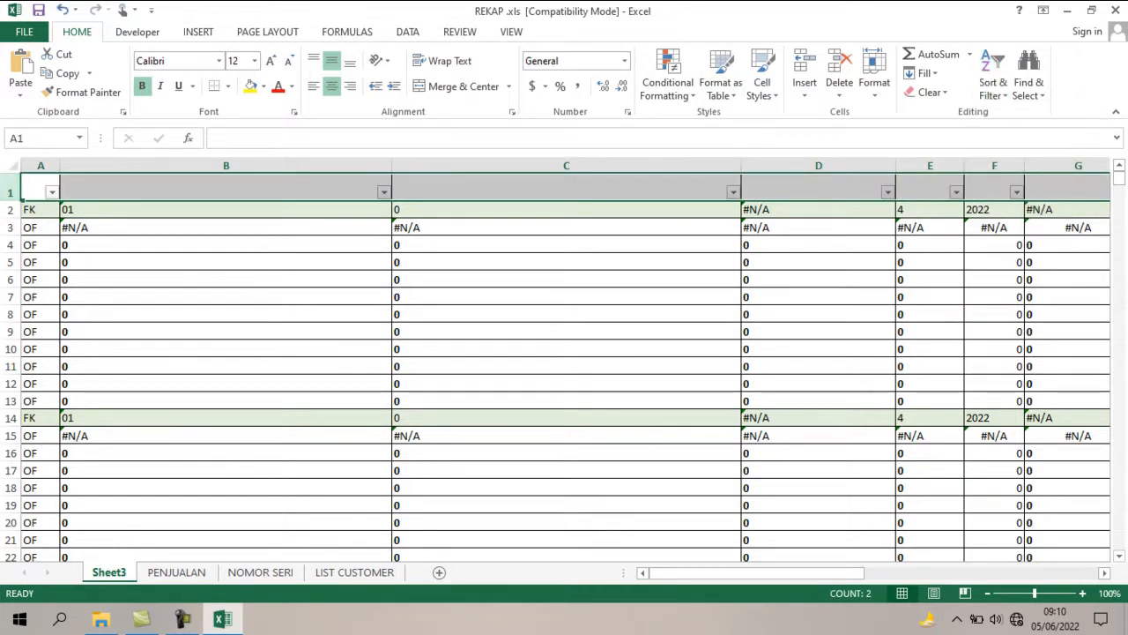
Filter column A of Sheet3 to show only the FK rows.
click(52, 193)
mouse_move(50, 310)
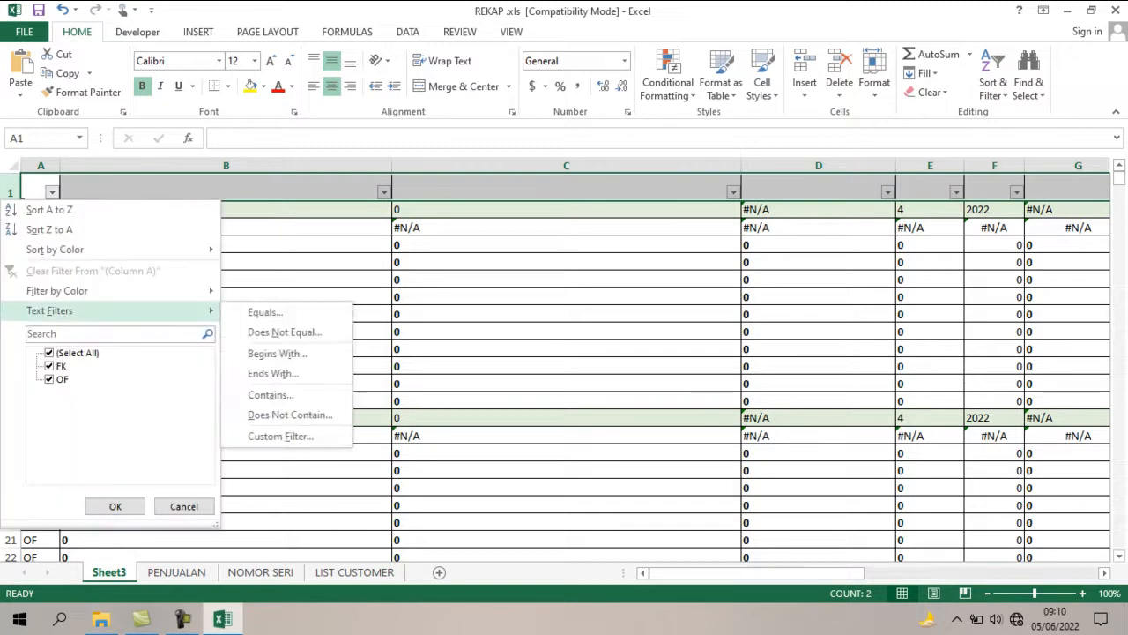
click(50, 353)
click(49, 366)
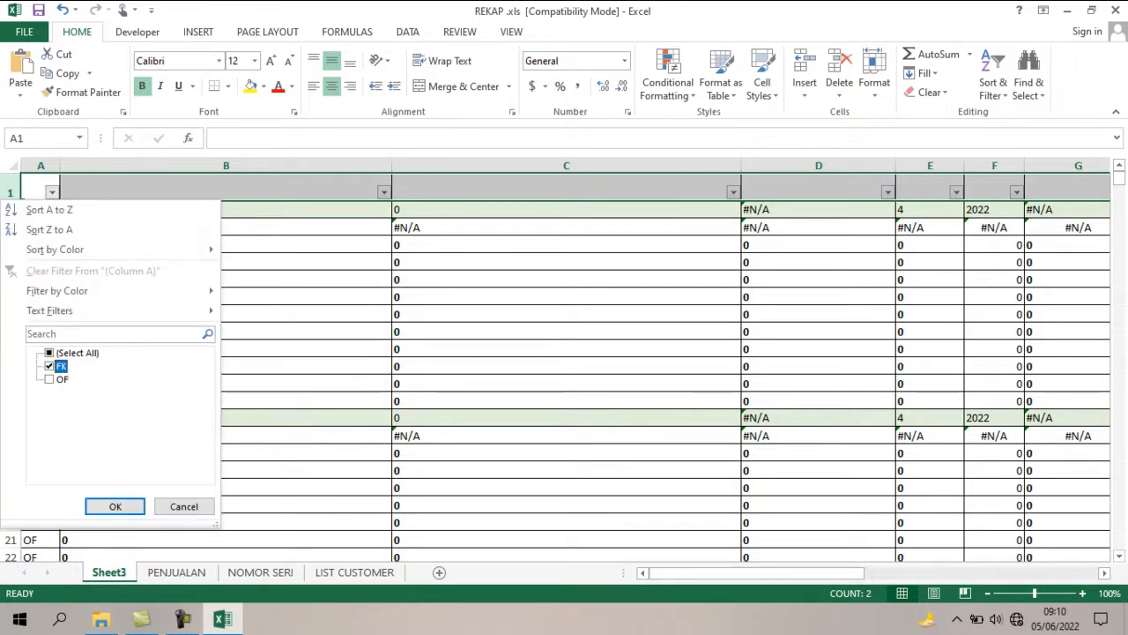
click(115, 506)
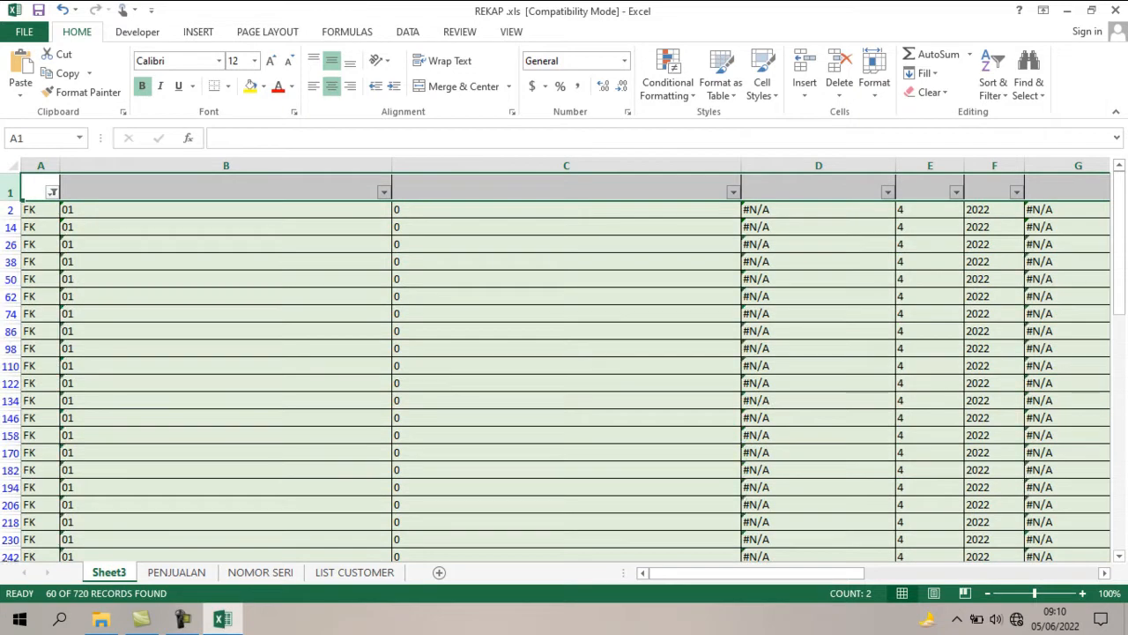
Locate the first NOMER INVOICE cell on Sheet3 and check the invoice numbers listed on the PENJUALAN sheet.
click(226, 278)
click(529, 278)
key(Right)
key(Right)
key(Right)
key(Right)
key(Right)
key(Right)
key(Right)
key(Right)
key(Right)
key(Right)
key(Right)
key(Right)
key(Right)
key(Right)
key(Right)
key(Right)
key(Right)
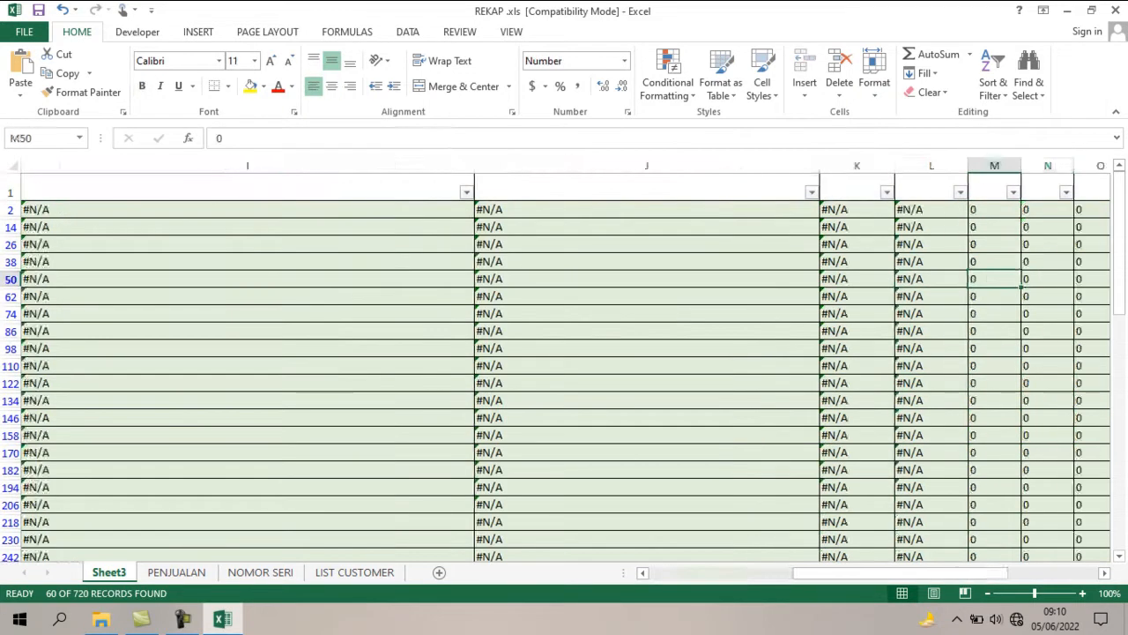
key(Right)
key(Right)
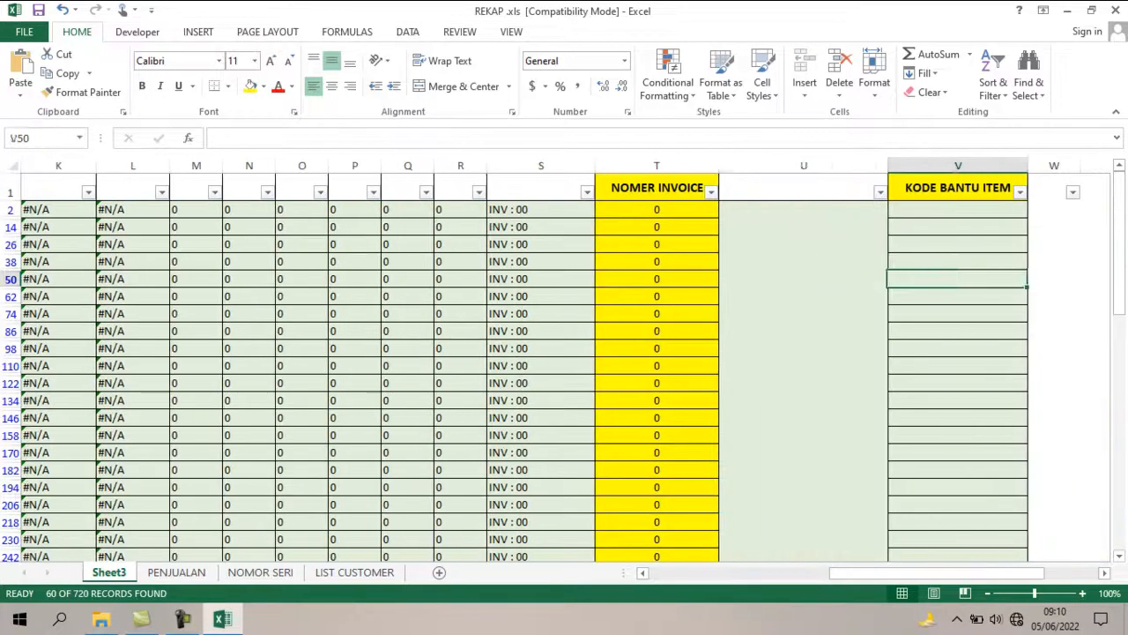
key(Left)
key(Left)
key(Up)
key(Up)
key(Up)
key(Up)
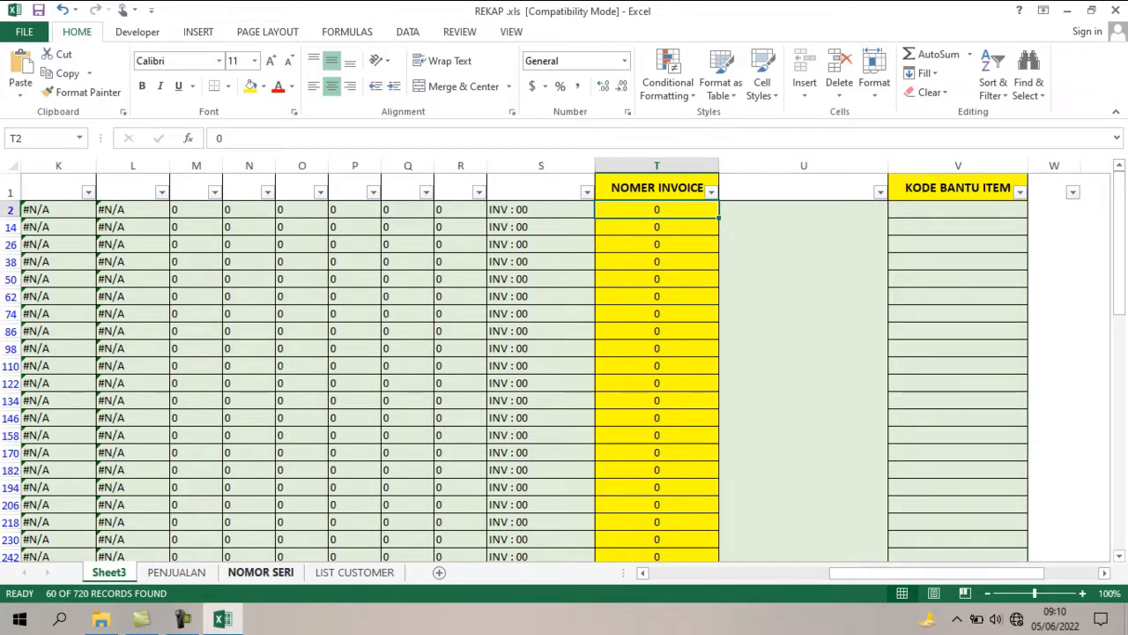
click(176, 572)
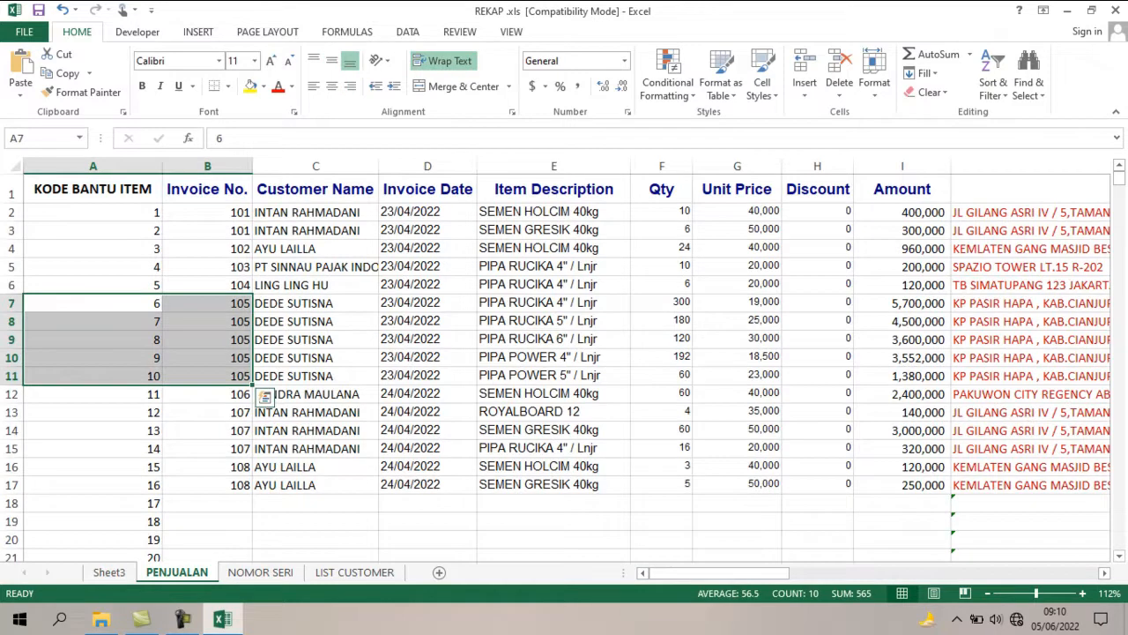
click(207, 230)
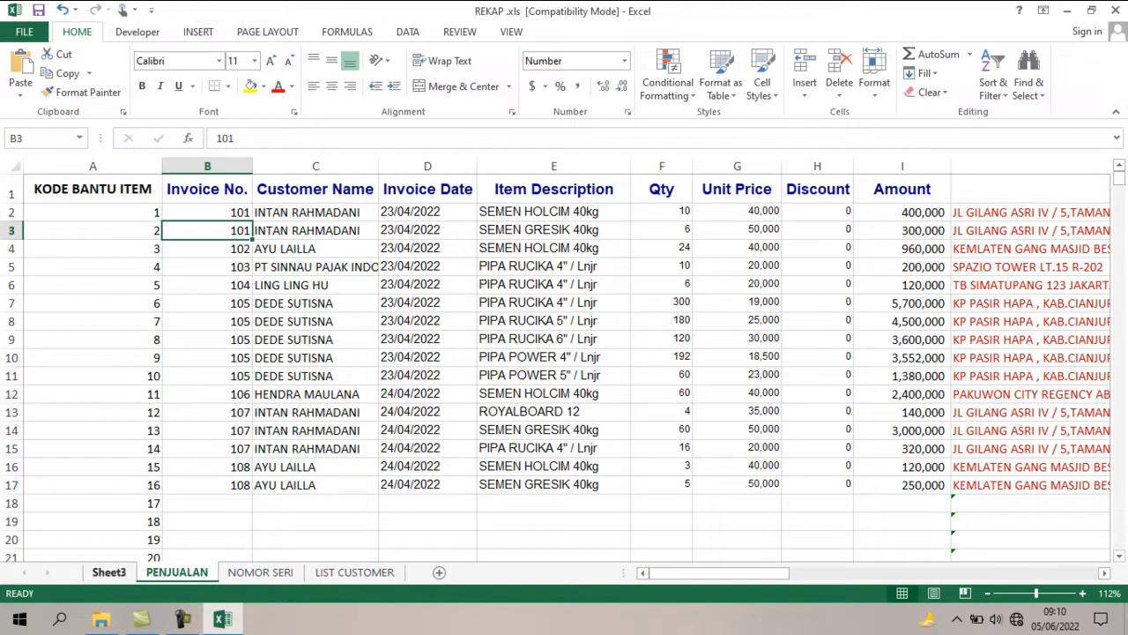
click(109, 572)
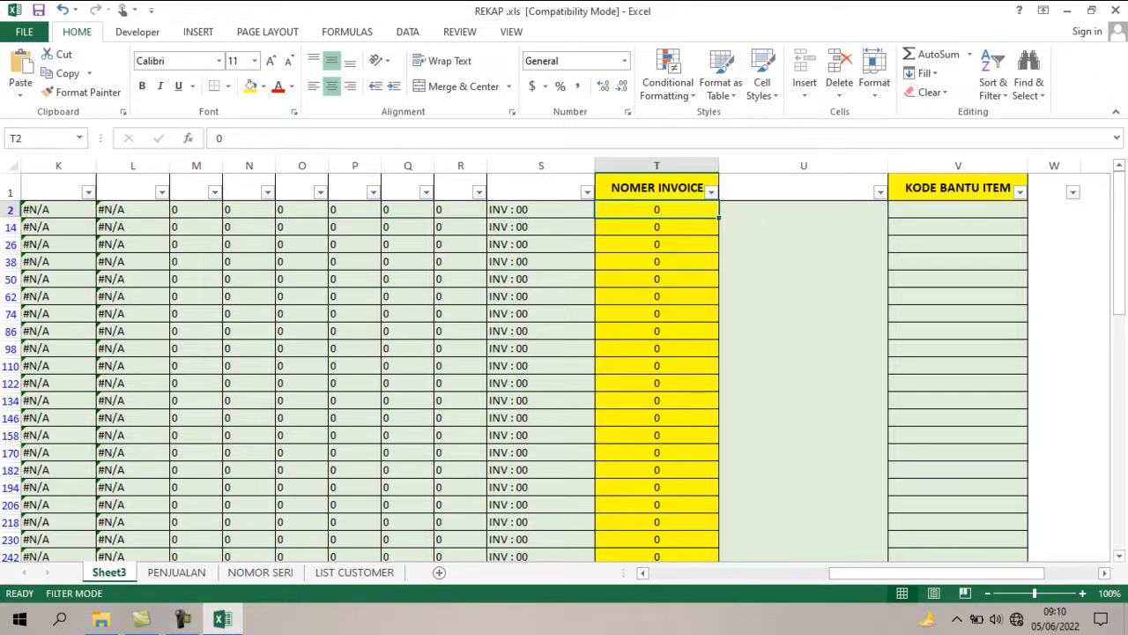
Enter invoice numbers 101 through 108 in the NOMER INVOICE column for the first eight FK rows of Sheet3.
text(101)
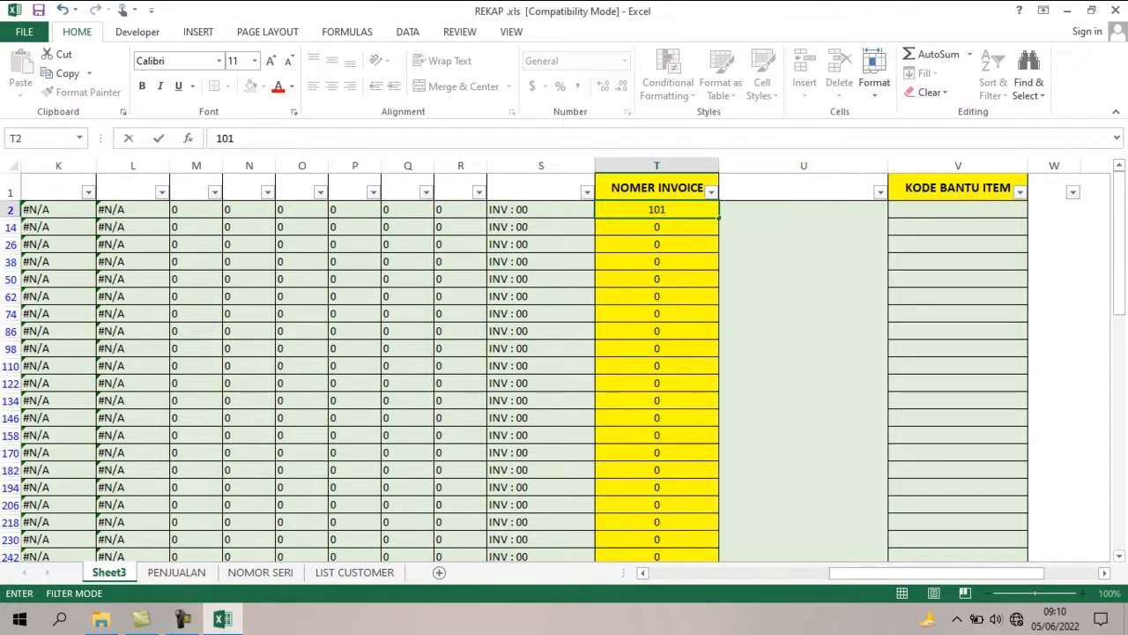
key(Return)
text(102)
key(Return)
text(103)
key(Return)
text(1)
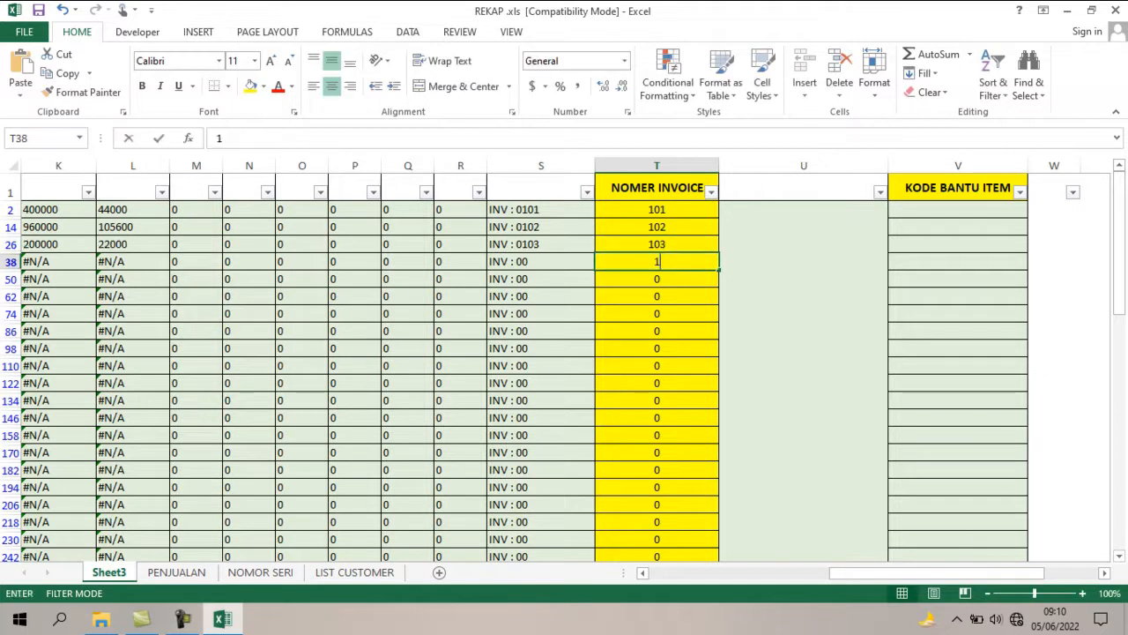
text(04)
key(Return)
text(1)
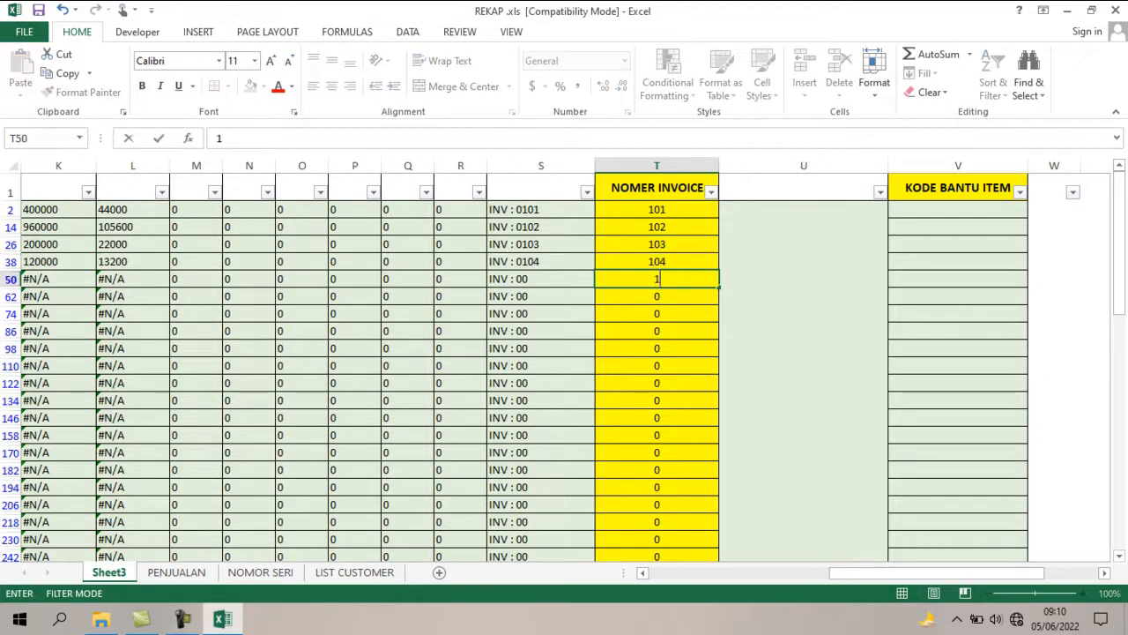
text(05)
key(Return)
text(106)
key(Return)
text(107)
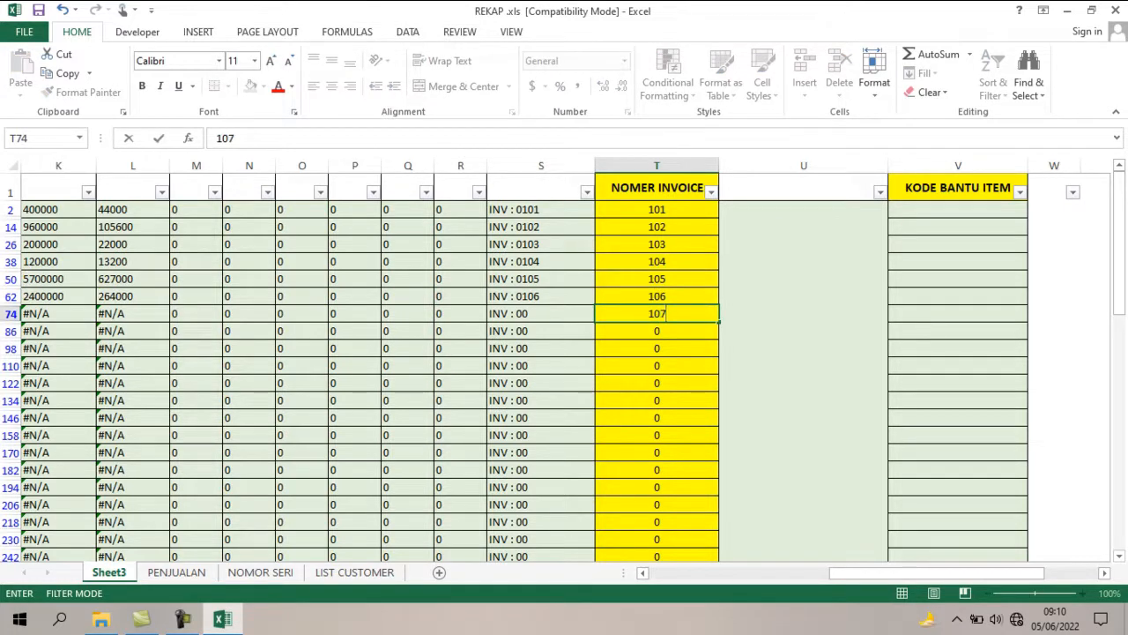
key(Return)
text(108)
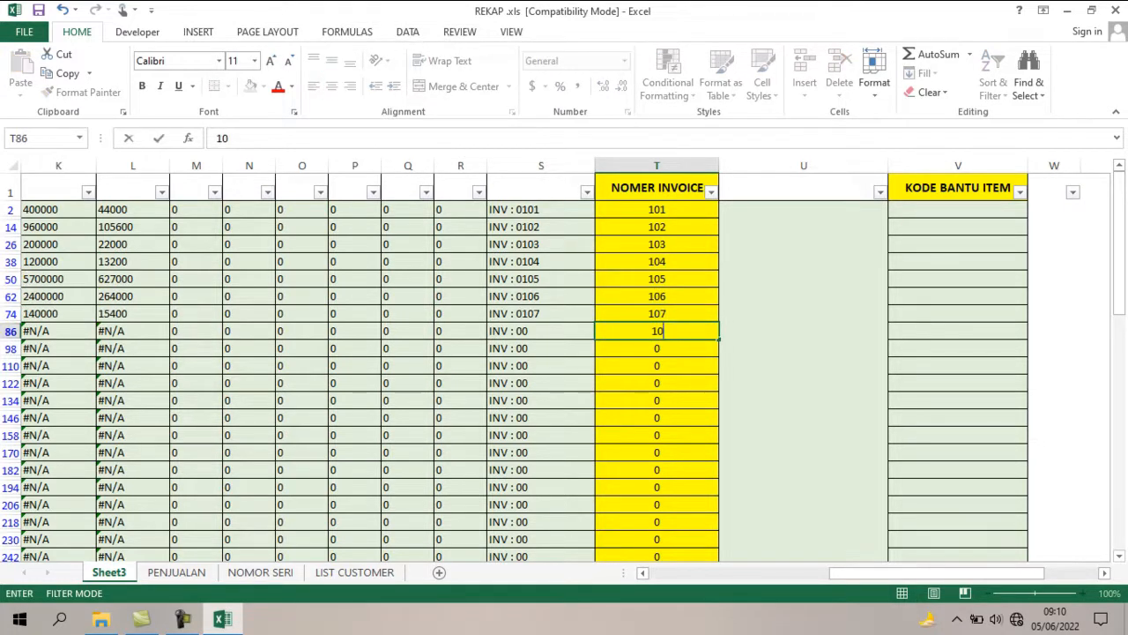
key(Return)
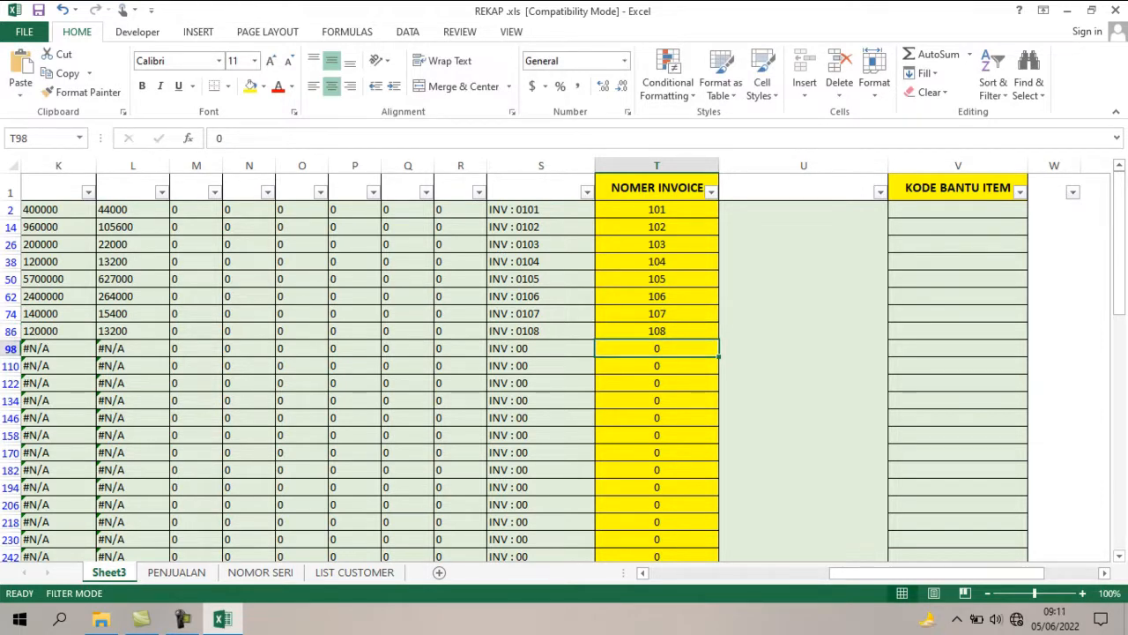
Reset the column A filter on Sheet3 to show all rows, both FK and OF.
drag(881, 572, 701, 572)
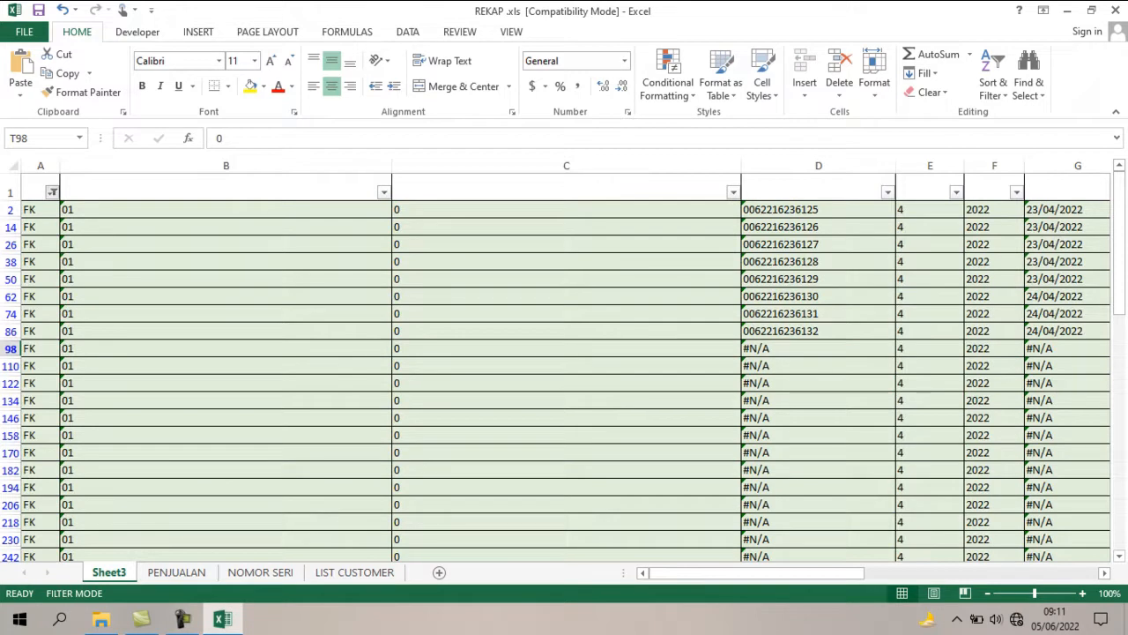
click(53, 192)
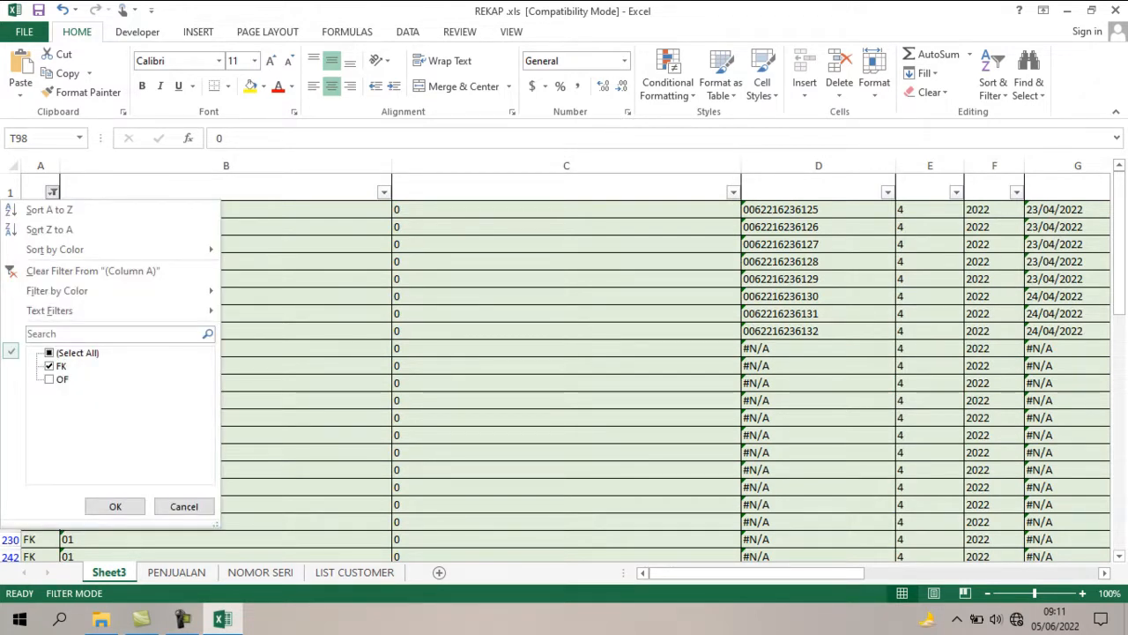
click(49, 352)
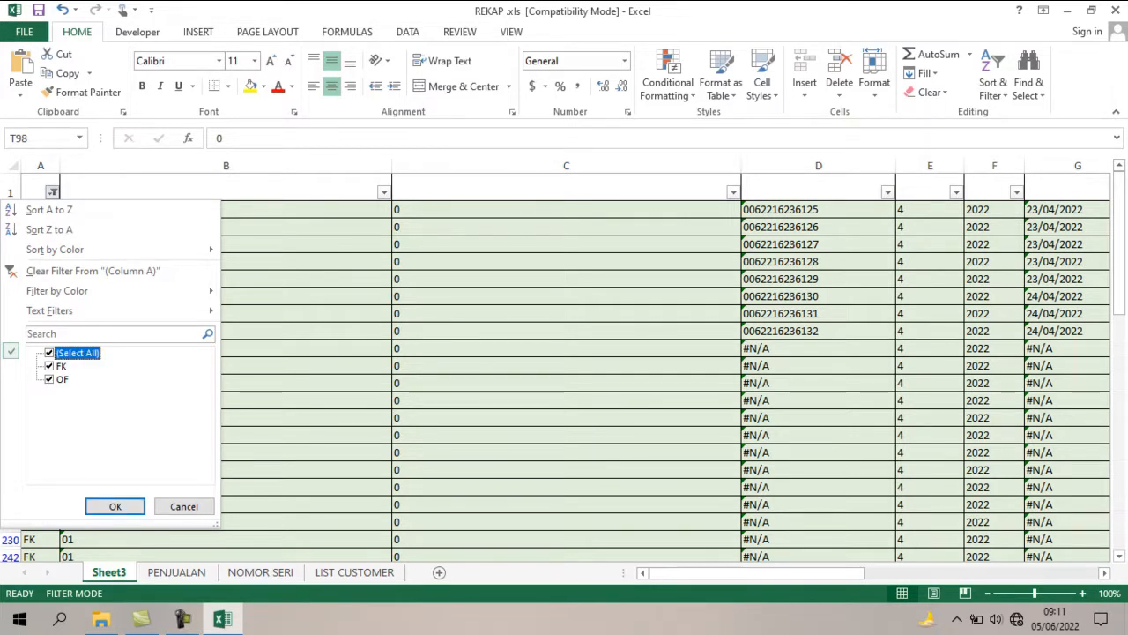
click(115, 506)
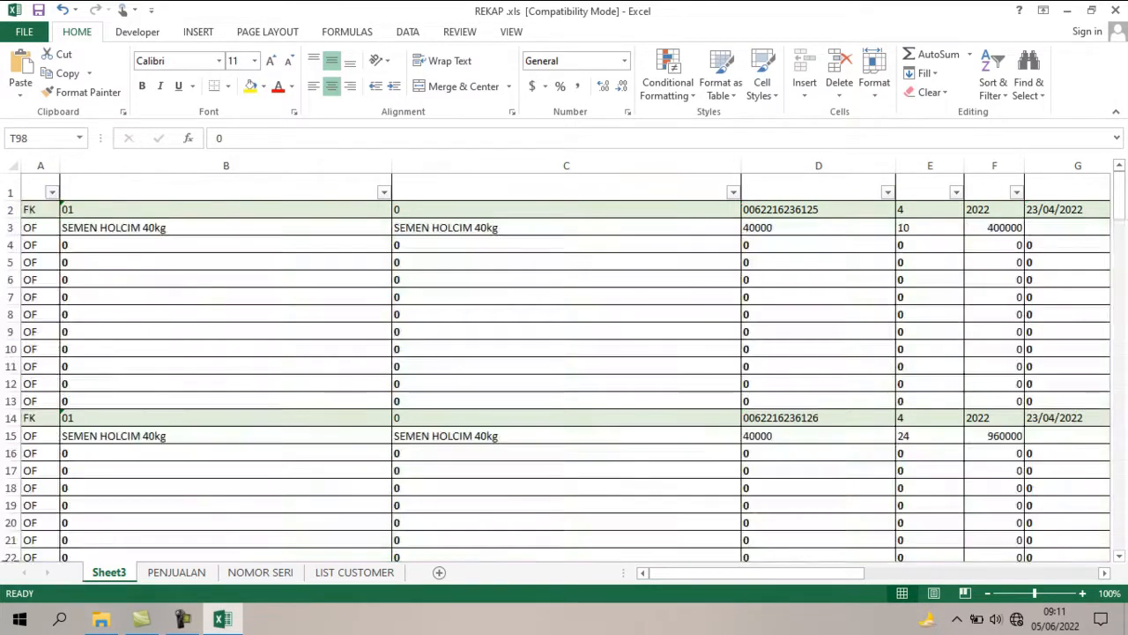
Go to the first KODE BANTU ITEM cell under invoice 101 on Sheet3 and open the Find dialog.
click(225, 245)
click(566, 245)
key(Right)
key(Right)
key(Right)
key(Right)
key(Right)
key(Right)
key(Right)
key(Right)
key(Right)
key(Right)
key(Right)
key(Right)
key(Right)
key(Right)
key(Right)
key(Right)
key(Right)
key(Right)
key(Right)
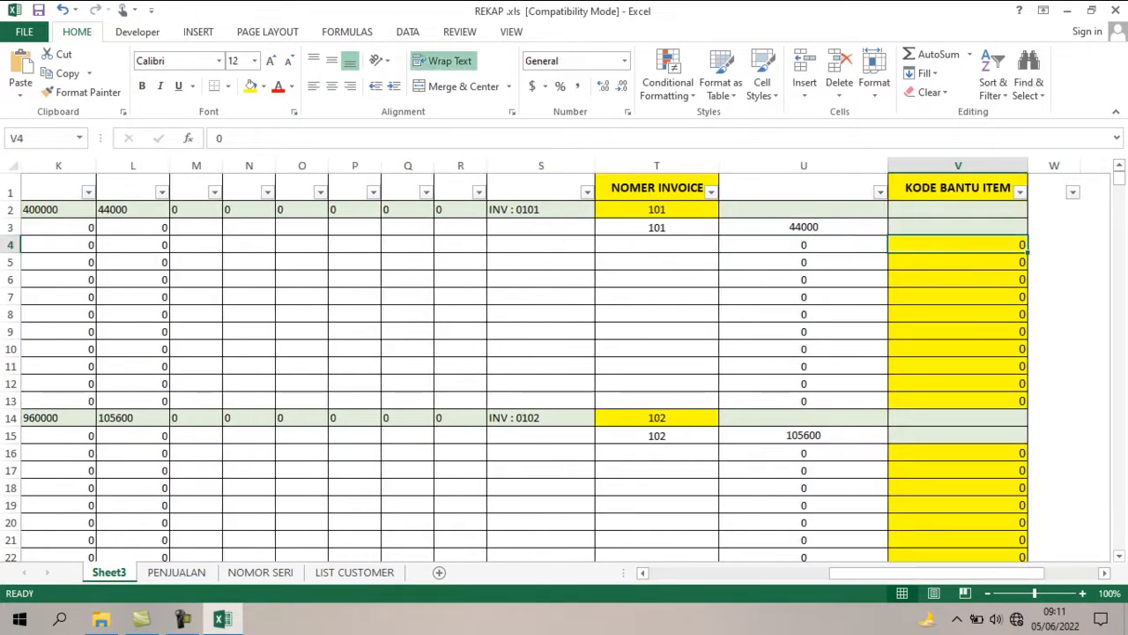
key(ctrl+f)
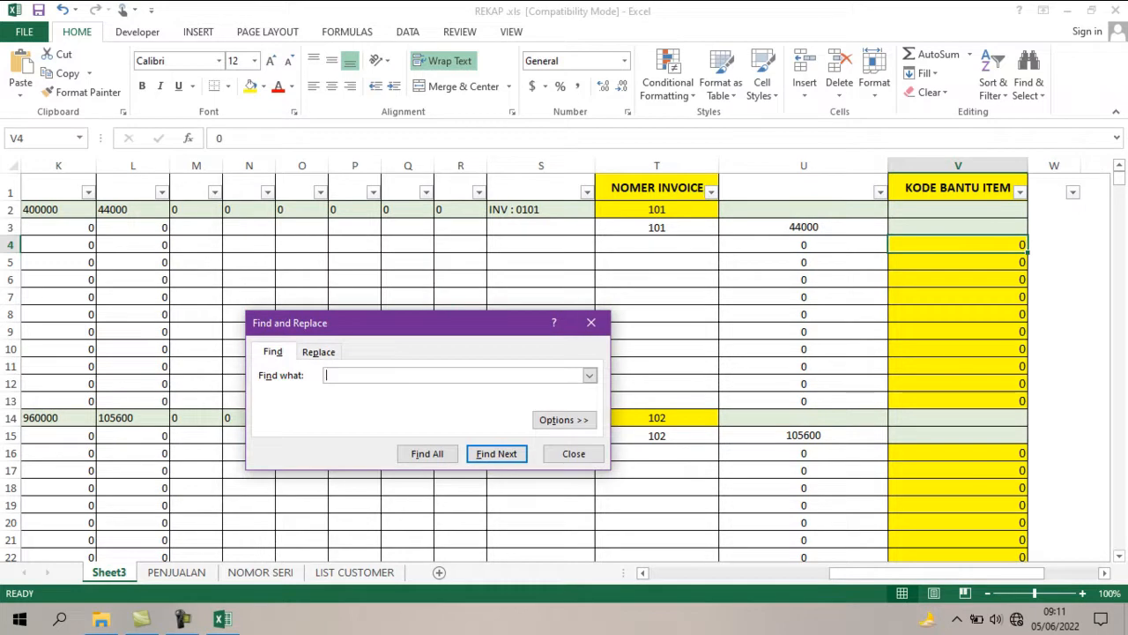
Check the item descriptions, quantities and second item's KODE BANTU ITEM for invoice 101 on the PENJUALAN sheet.
click(177, 572)
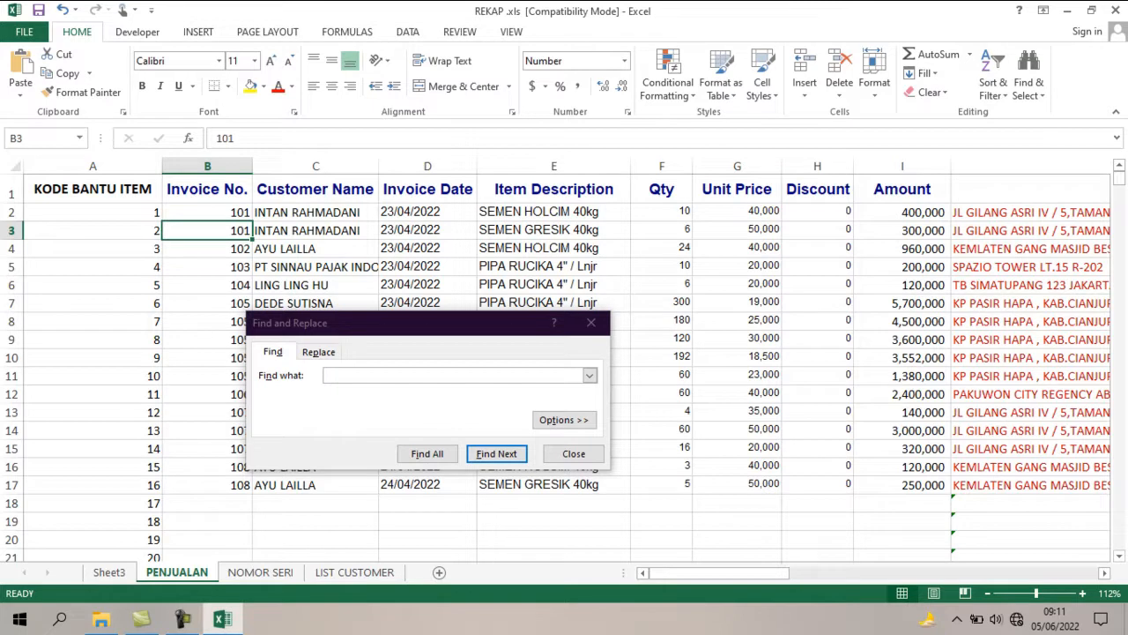
click(554, 213)
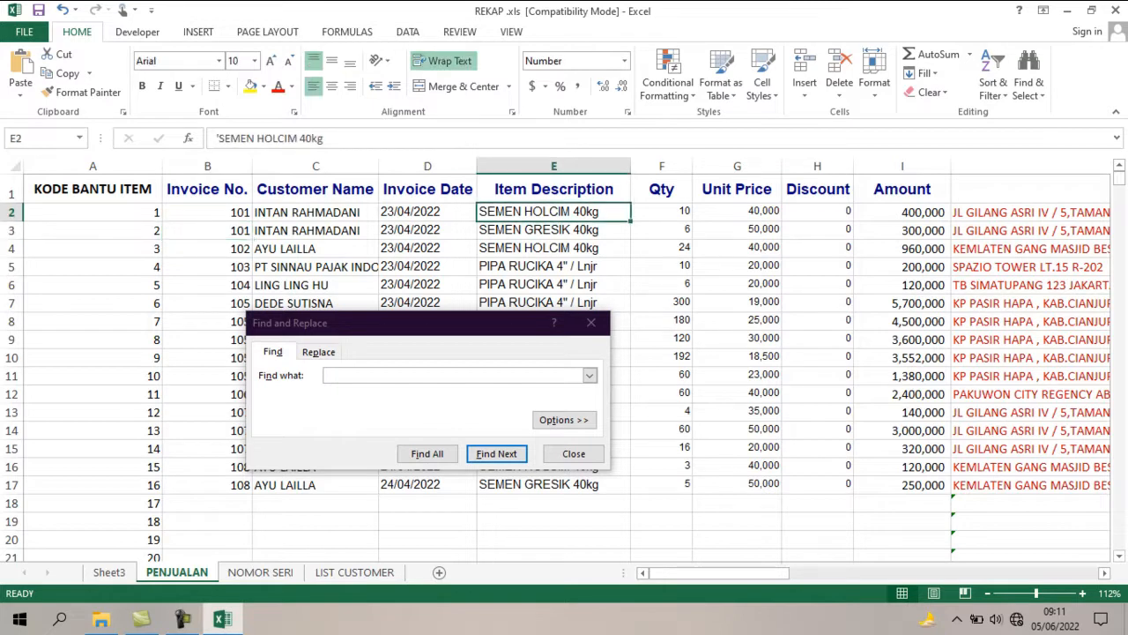
click(662, 211)
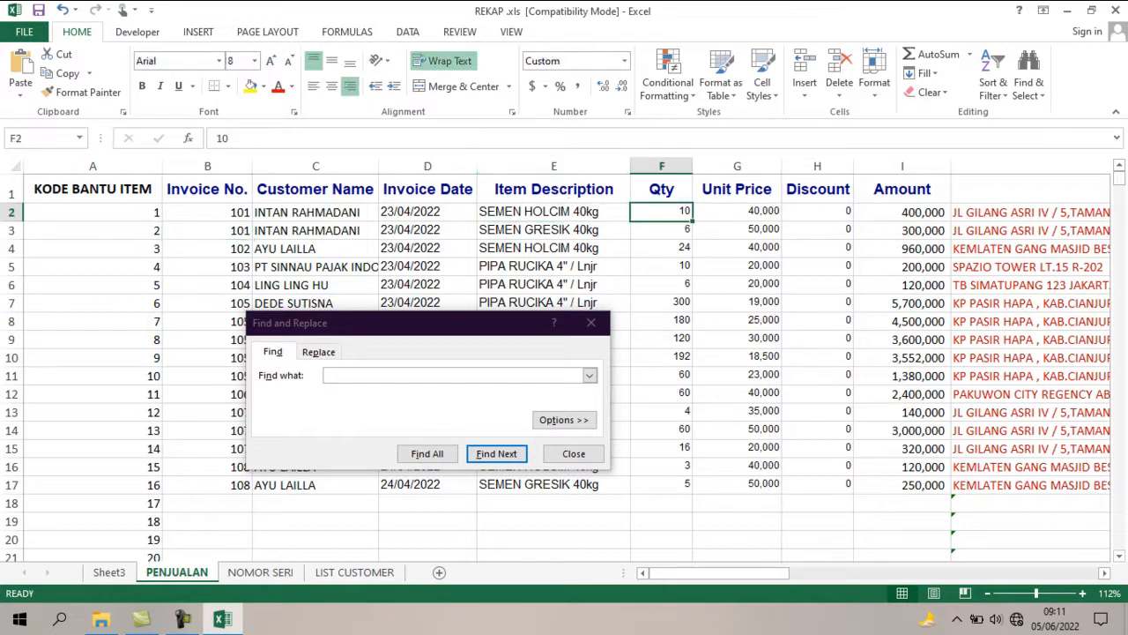
click(553, 230)
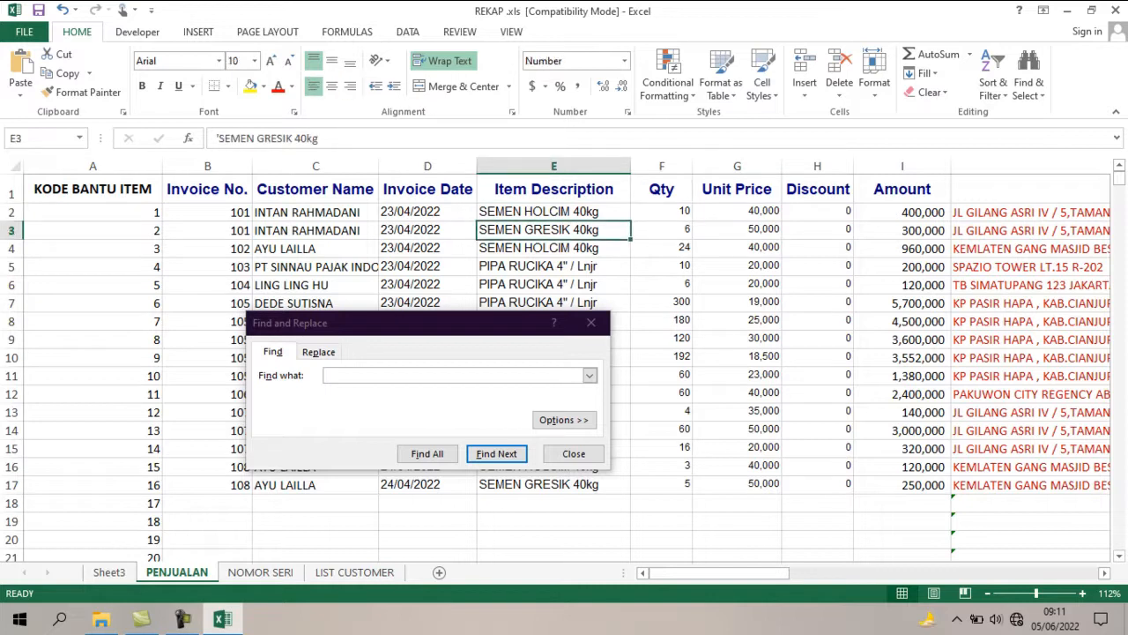
click(662, 230)
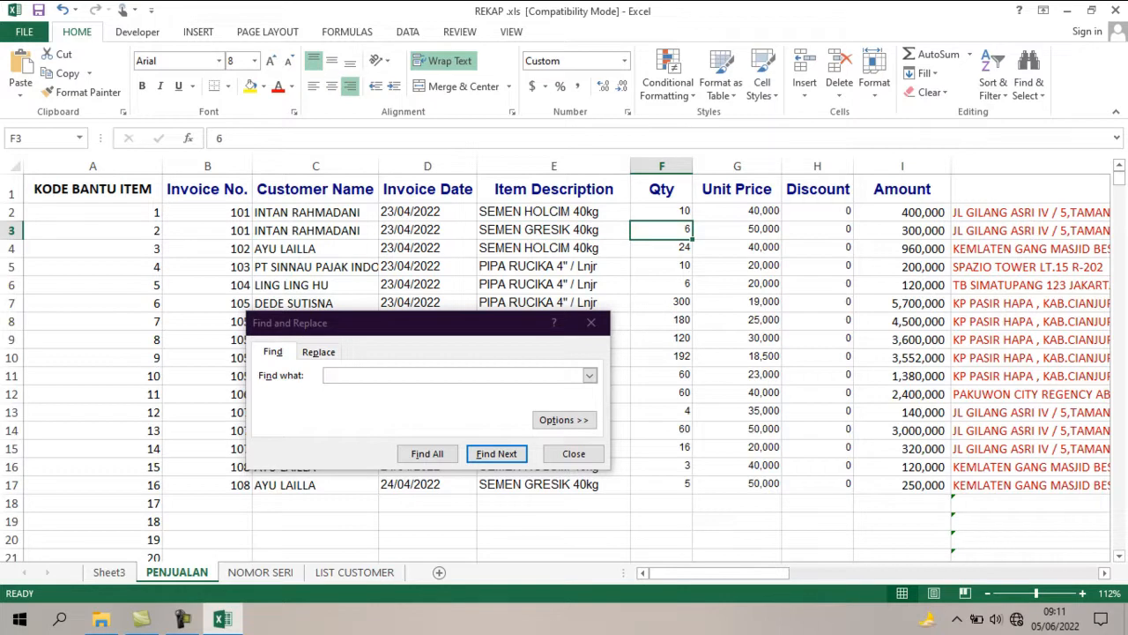
click(93, 230)
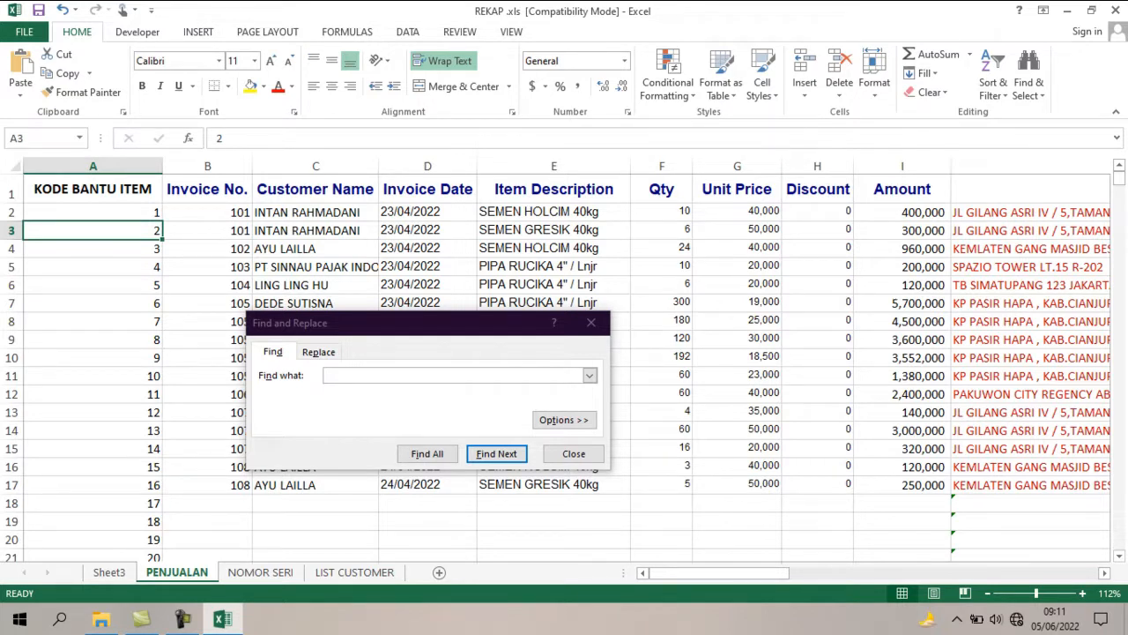
Enter item code 2 in cell V4 of Sheet3 for the second item of invoice 101.
click(109, 572)
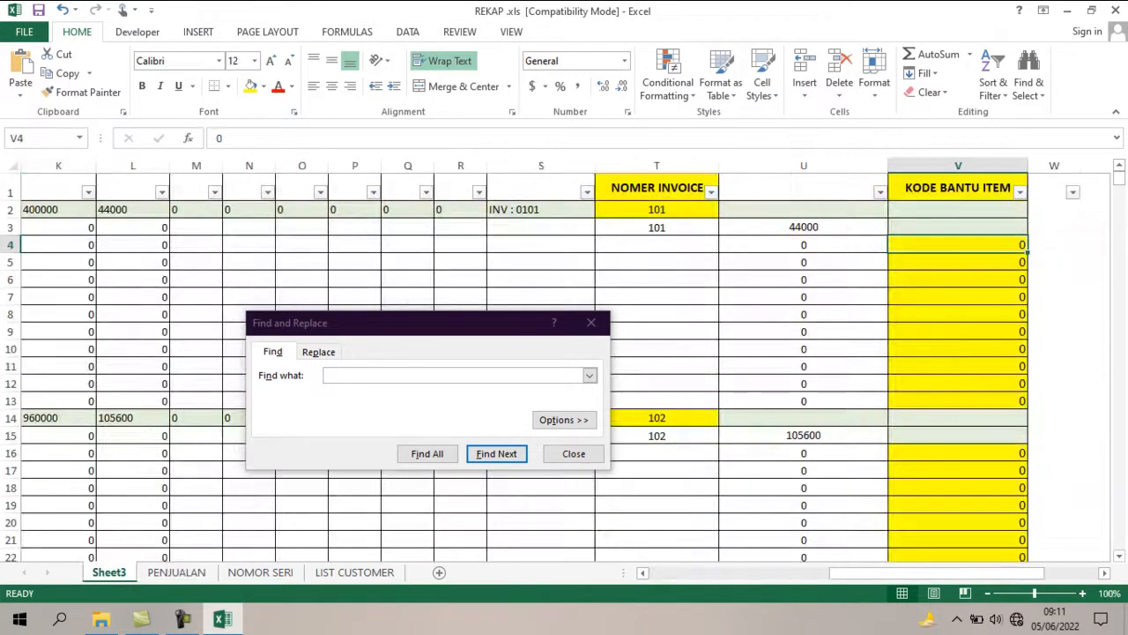
click(657, 245)
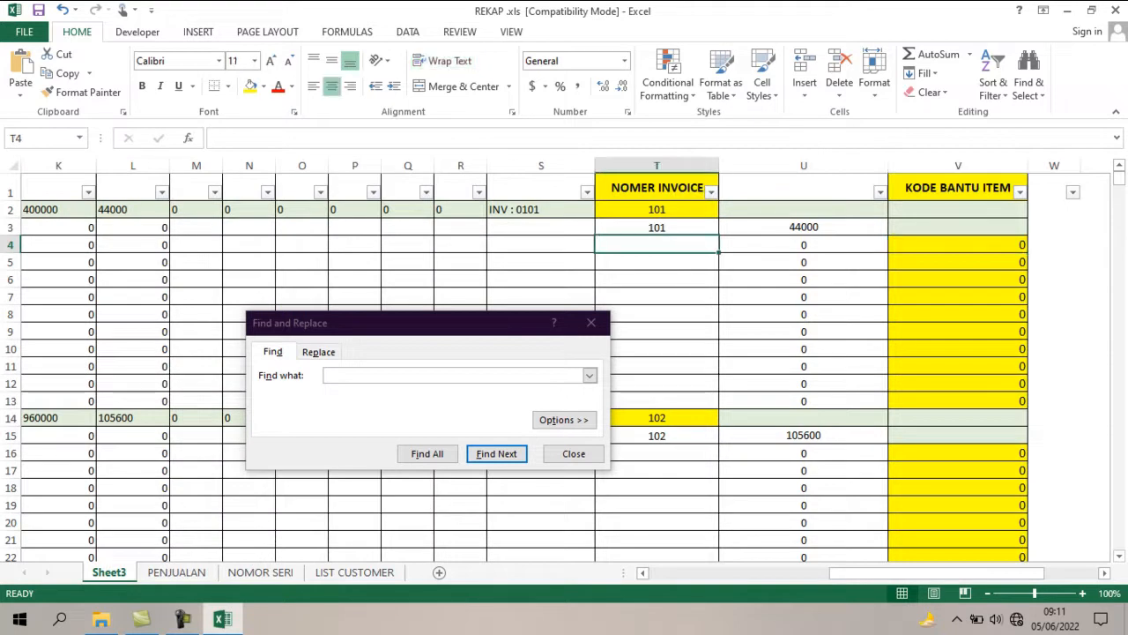
key(Right)
key(Right)
key(Right)
key(Left)
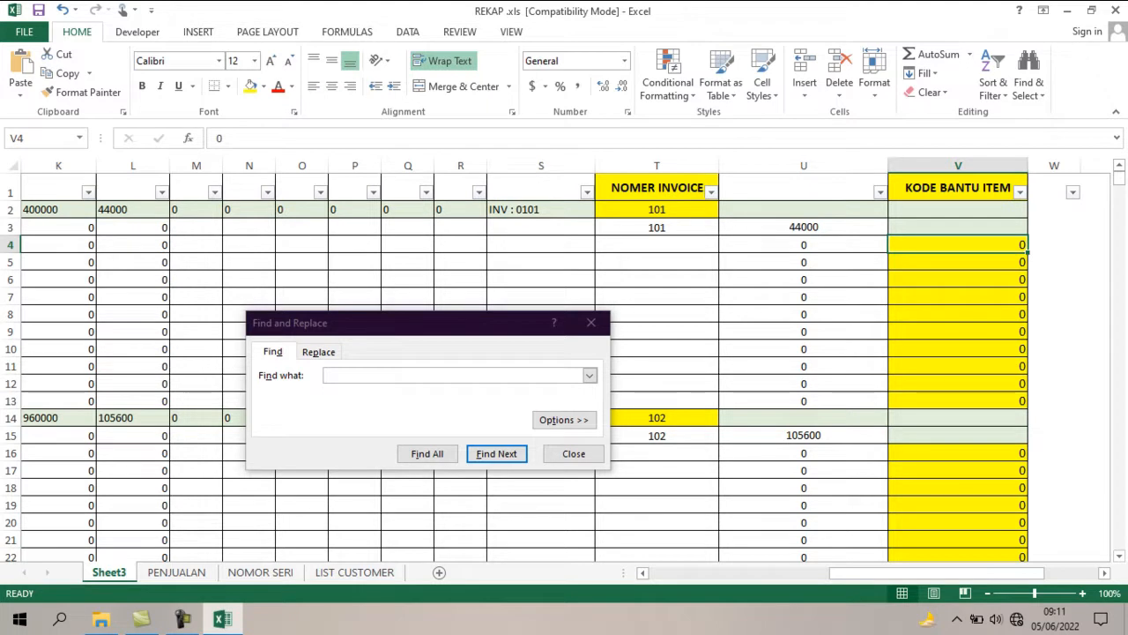
text(2)
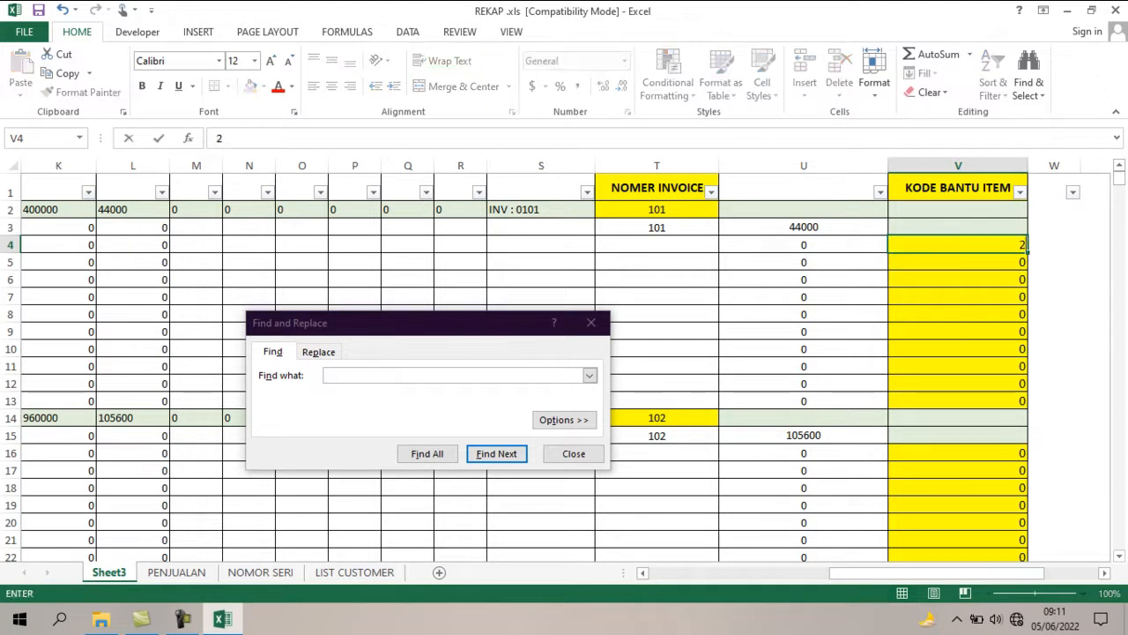
key(Return)
Move the Find dialog off the PENJUALAN rows and highlight all invoice 105 lines to check their item codes.
key(Down)
key(Down)
key(Down)
key(Down)
key(Down)
key(Down)
key(Down)
key(Down)
key(Down)
key(Down)
key(Down)
key(Down)
key(Down)
key(Down)
key(Down)
key(Down)
key(Down)
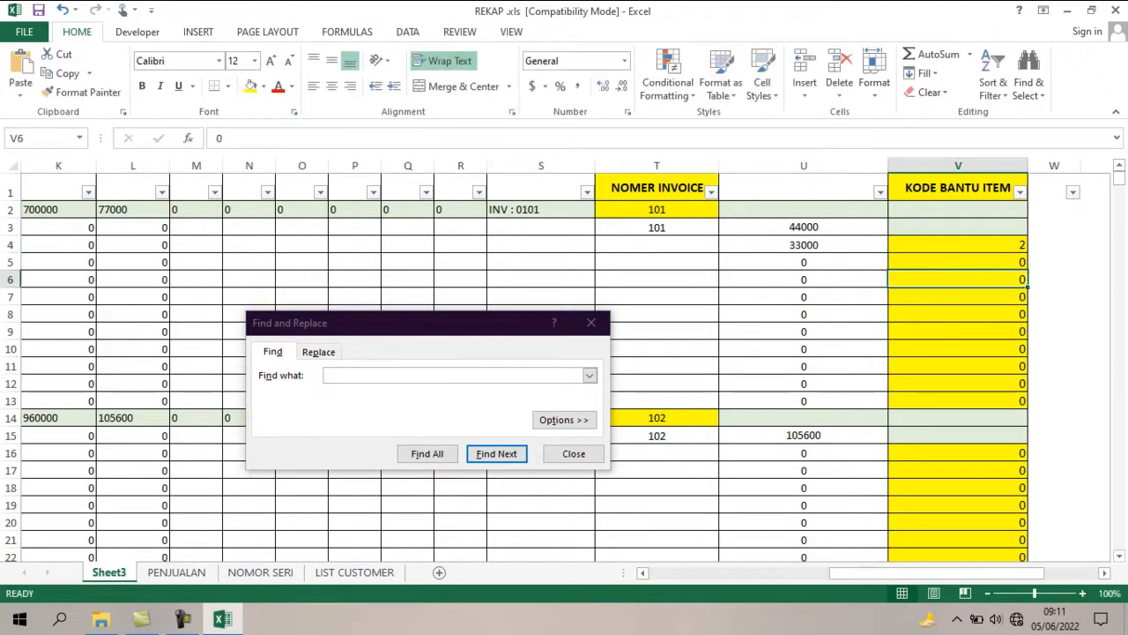
key(Down)
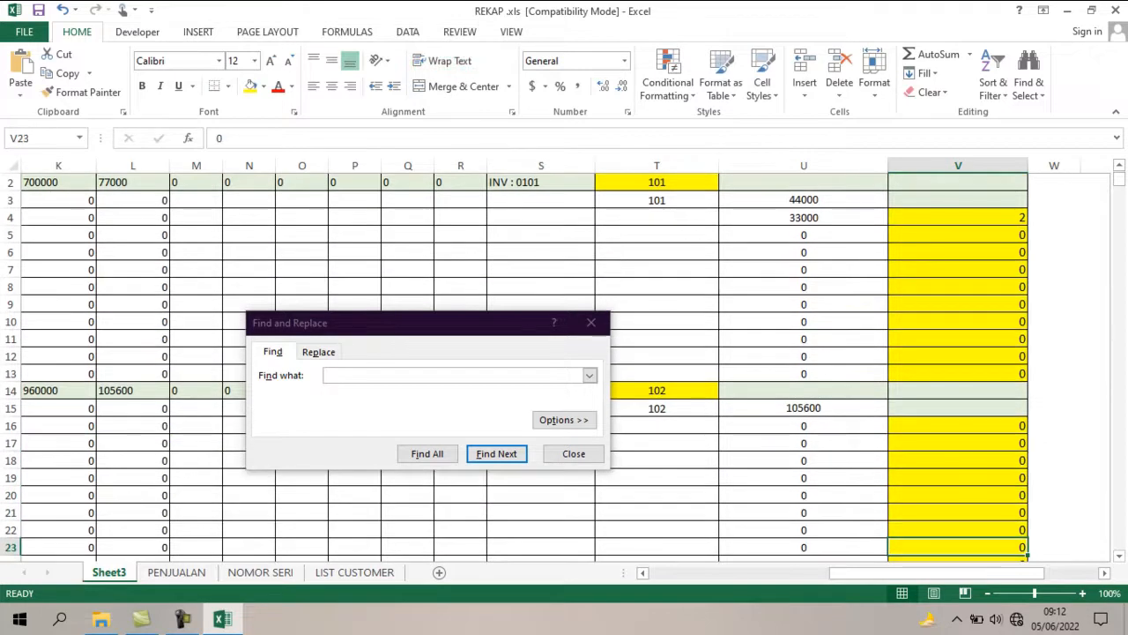
click(176, 572)
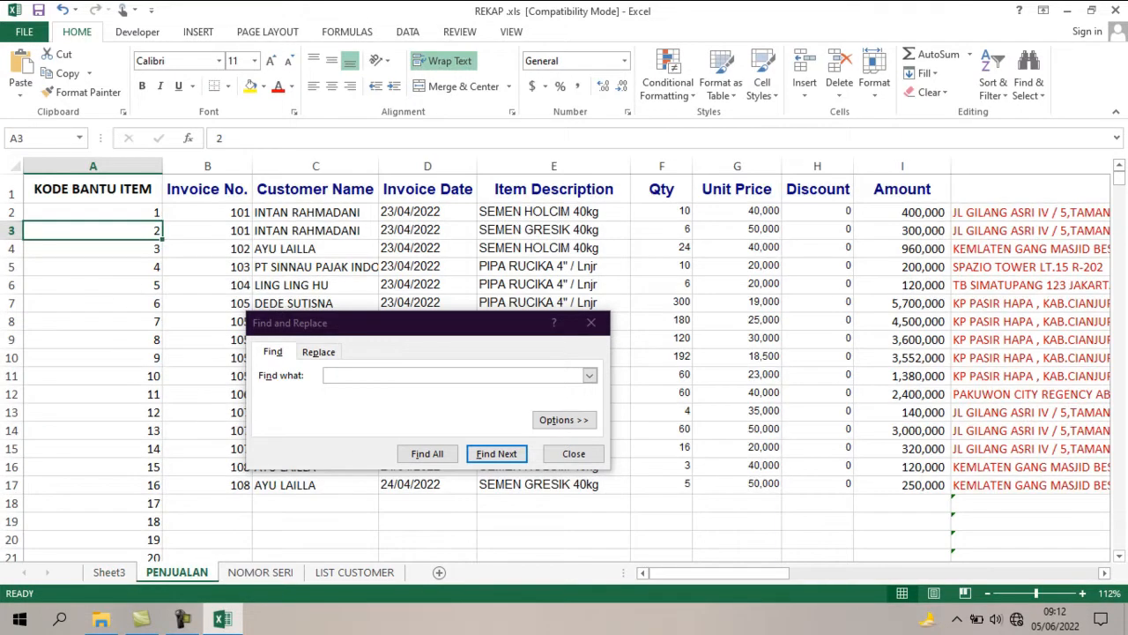
drag(414, 323, 438, 361)
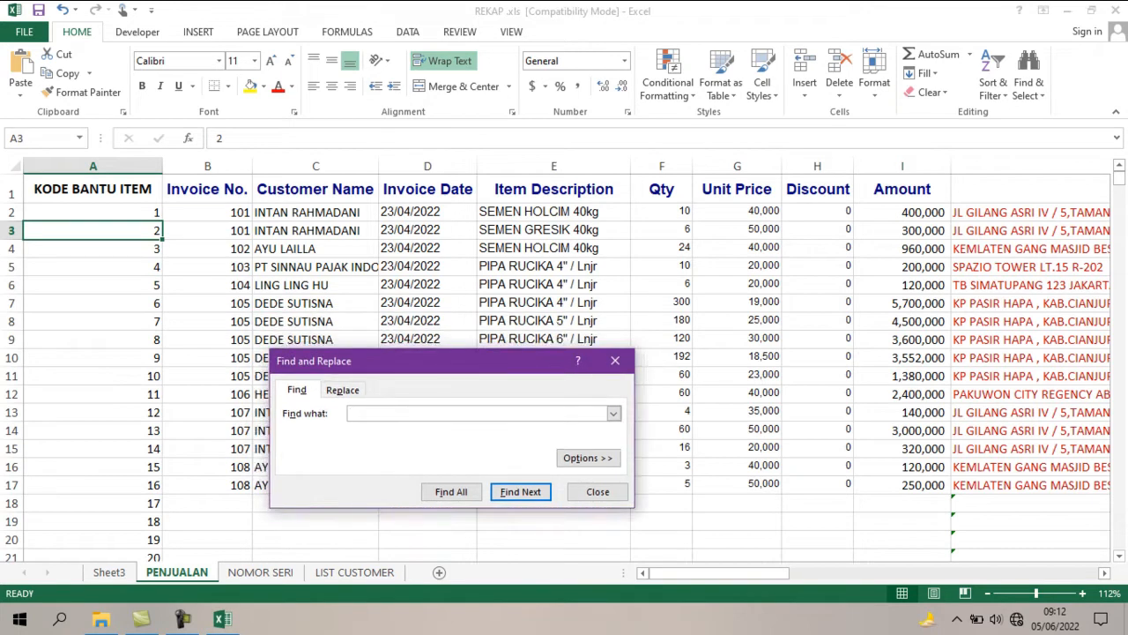
click(207, 320)
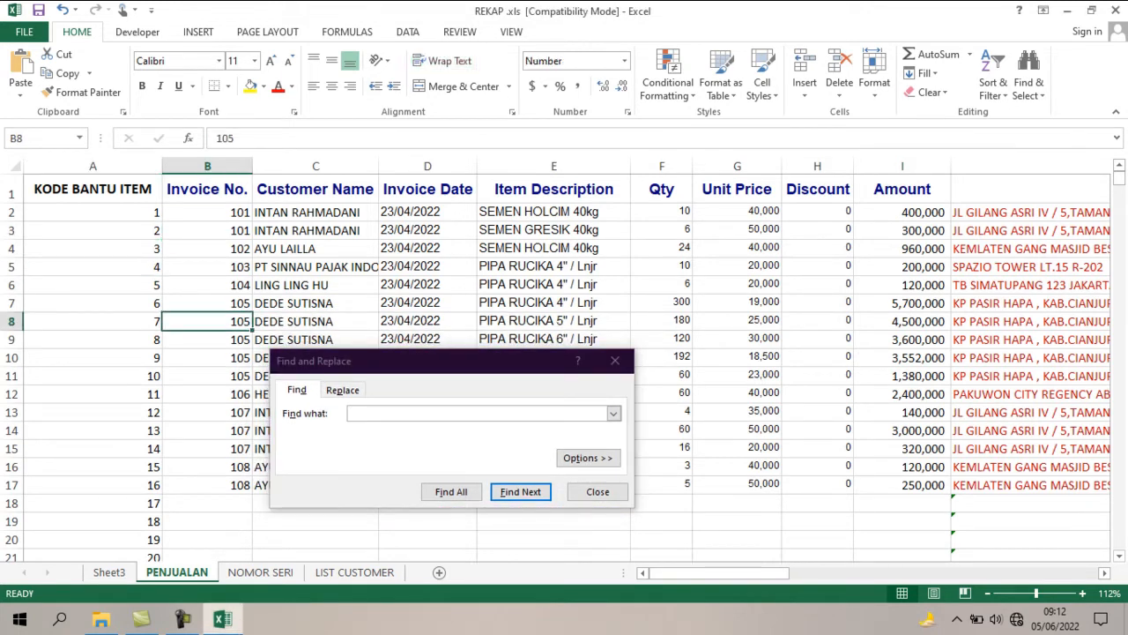
click(207, 303)
drag(207, 303, 207, 375)
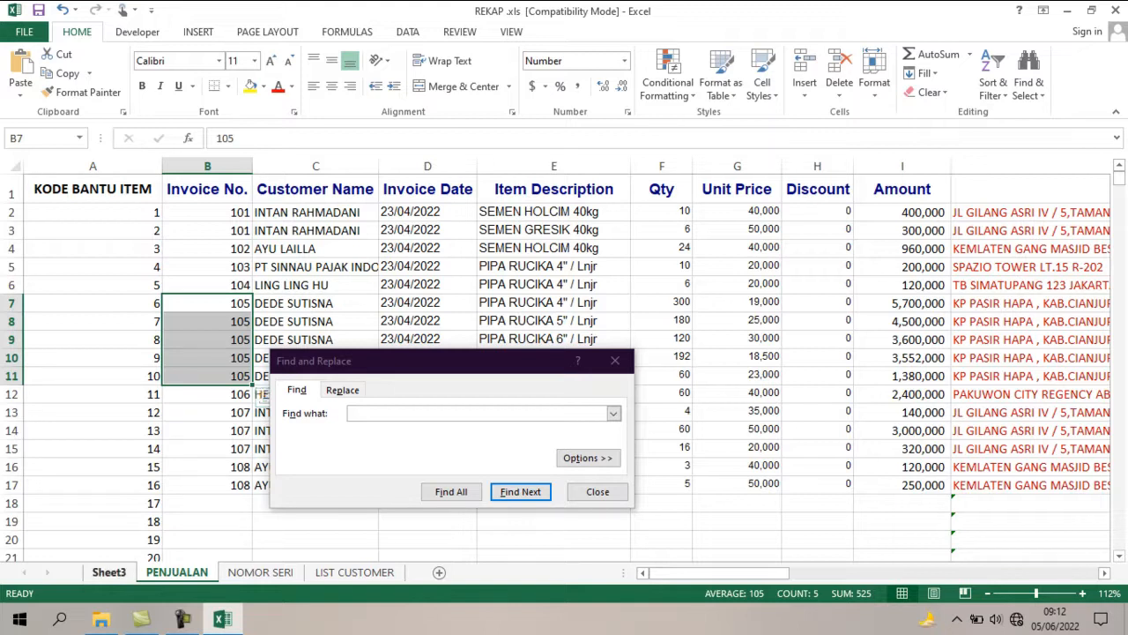
Search Sheet3 for invoice number 105.
click(110, 572)
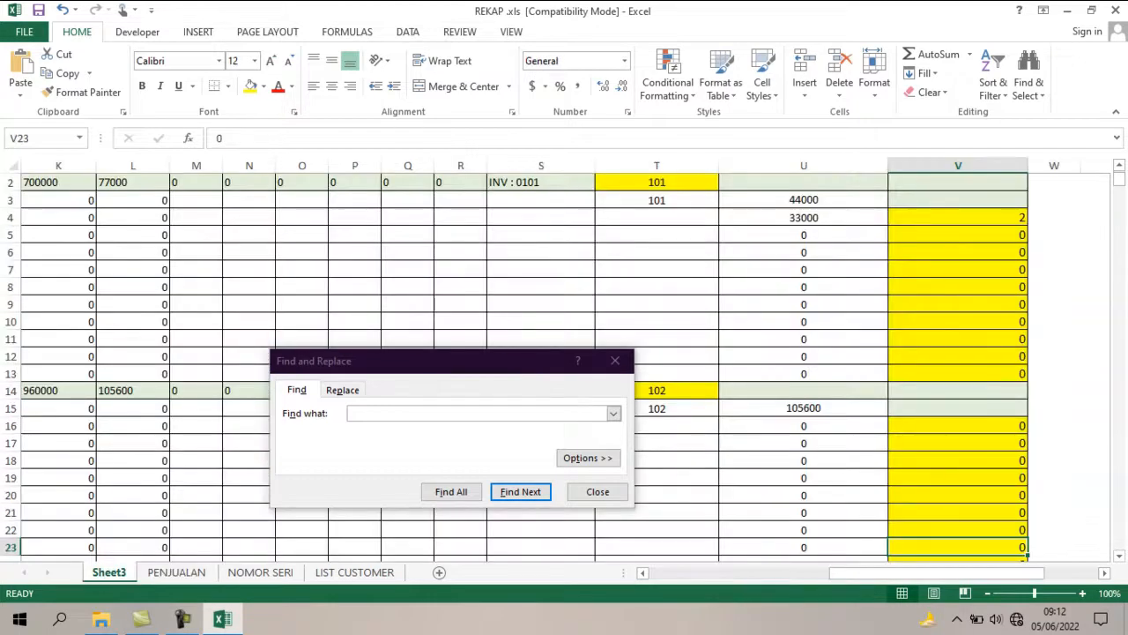
click(481, 412)
text(105)
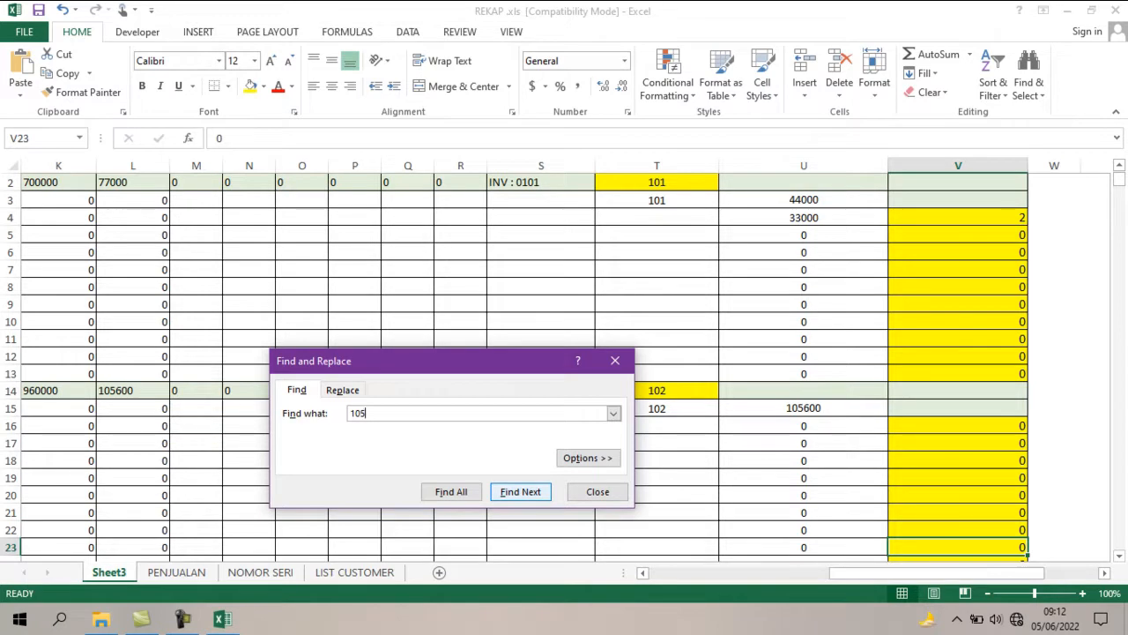
key(Return)
Enter item codes 7, 8, 9 and 10 in cells V52 to V55 for the additional items of invoice 105.
click(958, 408)
text(7)
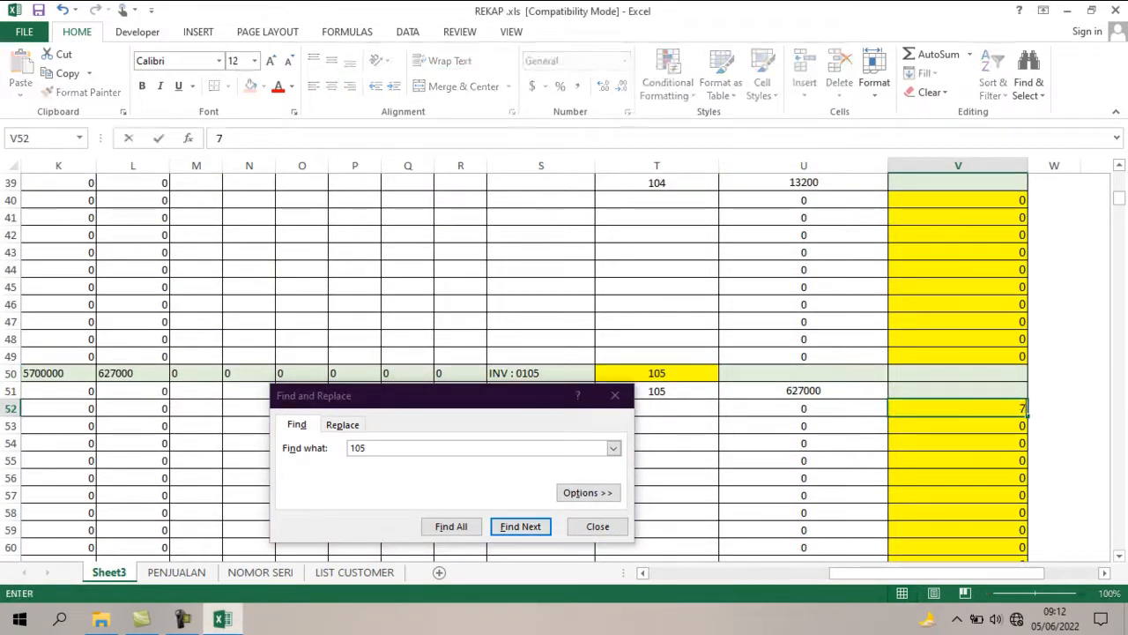
key(Return)
text(8)
key(Return)
text(9)
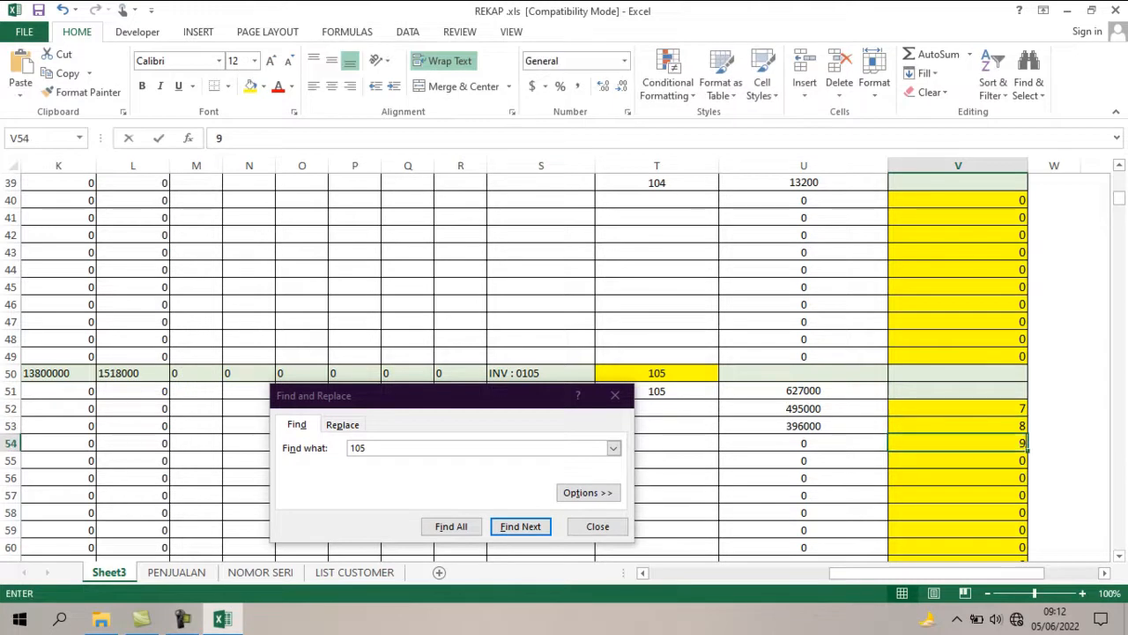
key(Return)
text(10)
key(Return)
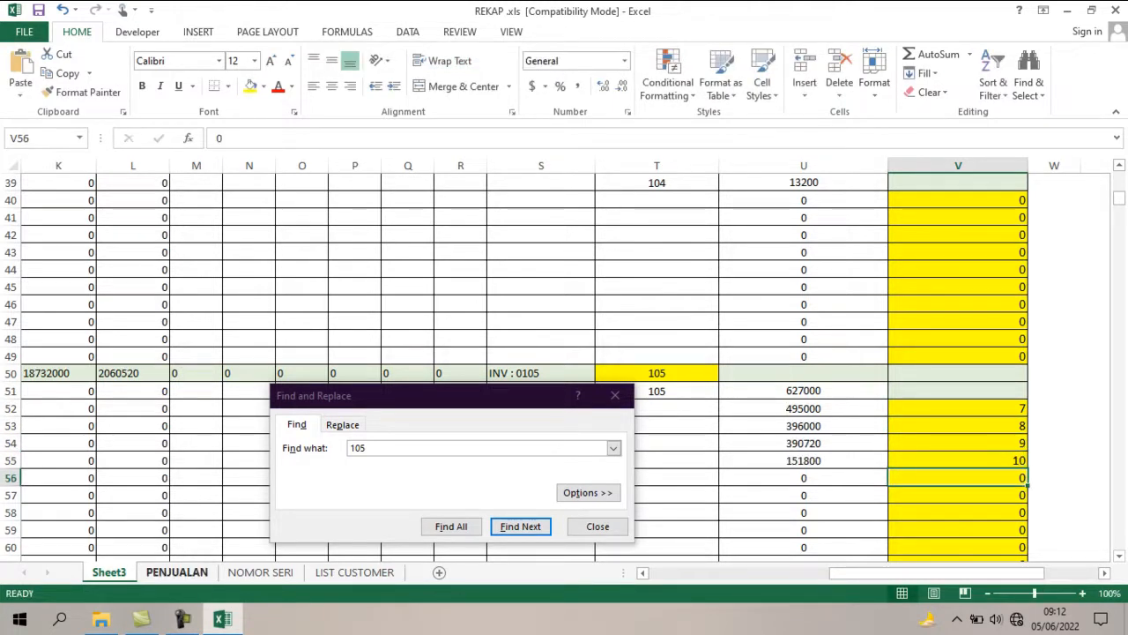
Check the item codes of invoice 107 in the PENJUALAN sheet and search Sheet3 for invoice number 107.
click(176, 572)
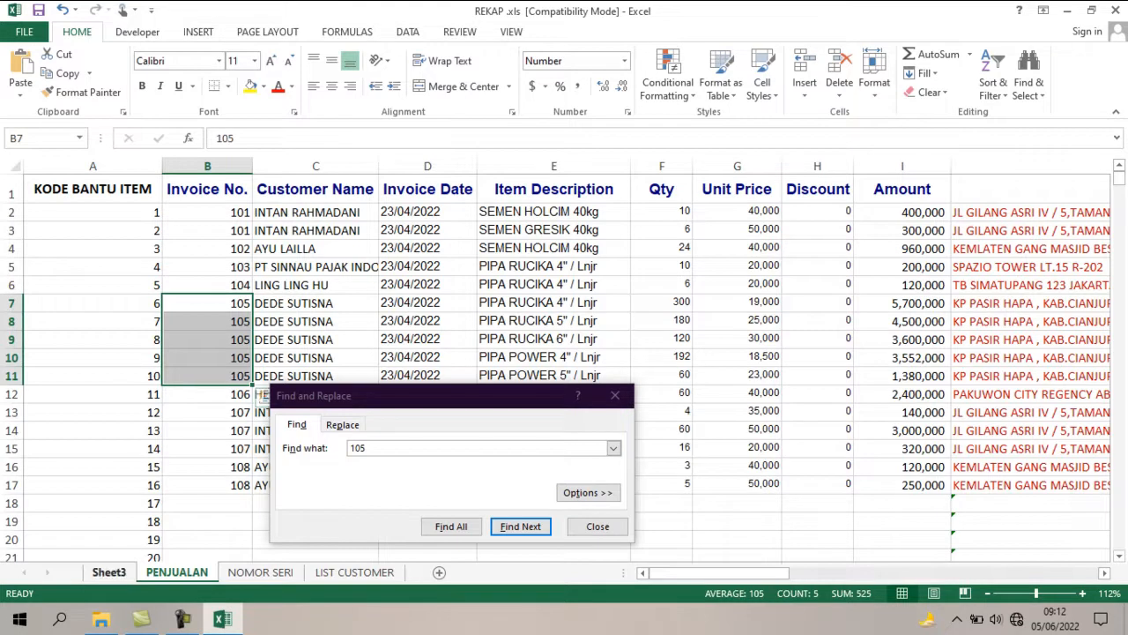
click(109, 572)
click(379, 448)
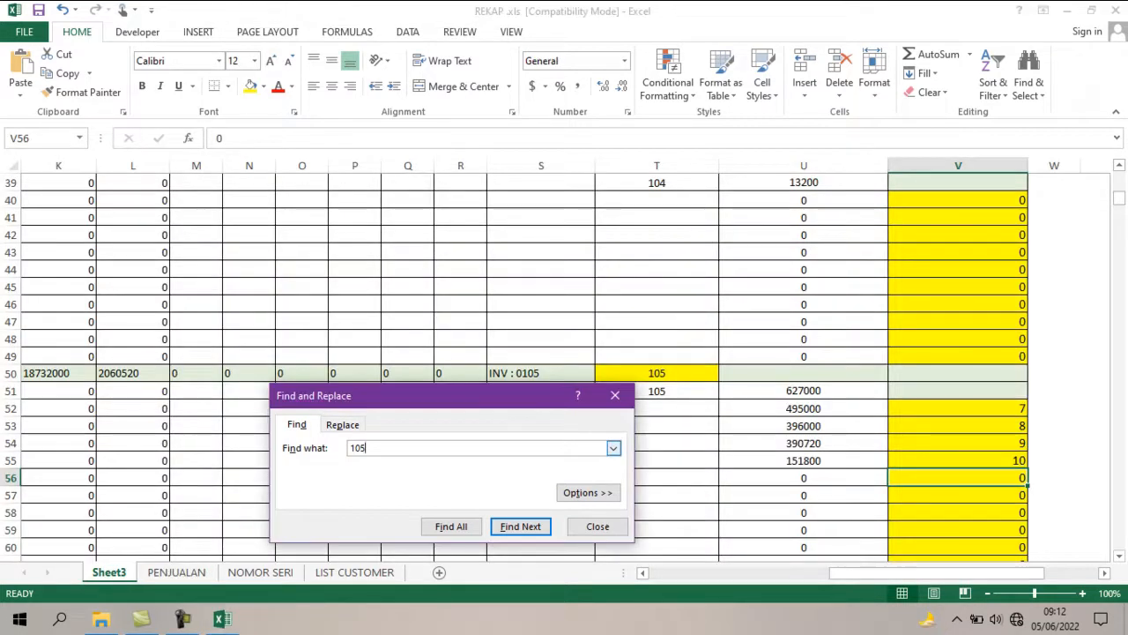
key(BackSpace)
text(7)
key(Return)
scroll(521, 526, down, 2)
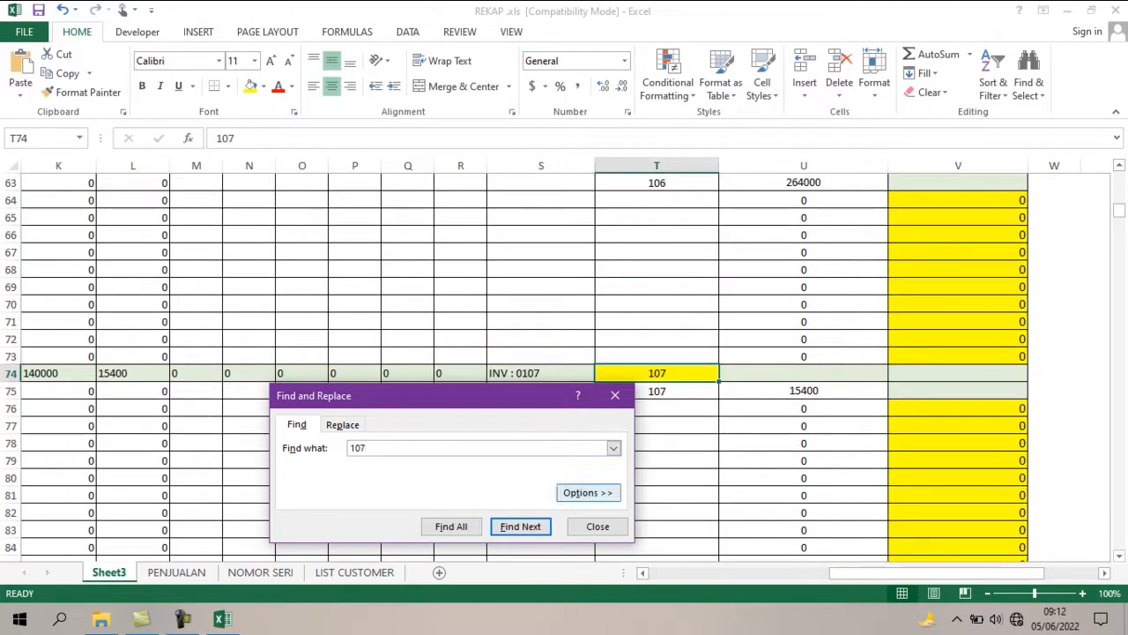
Enter item codes 13 and 14 in cells V76 and V77 for the additional items of invoice 107.
click(958, 408)
text(131)
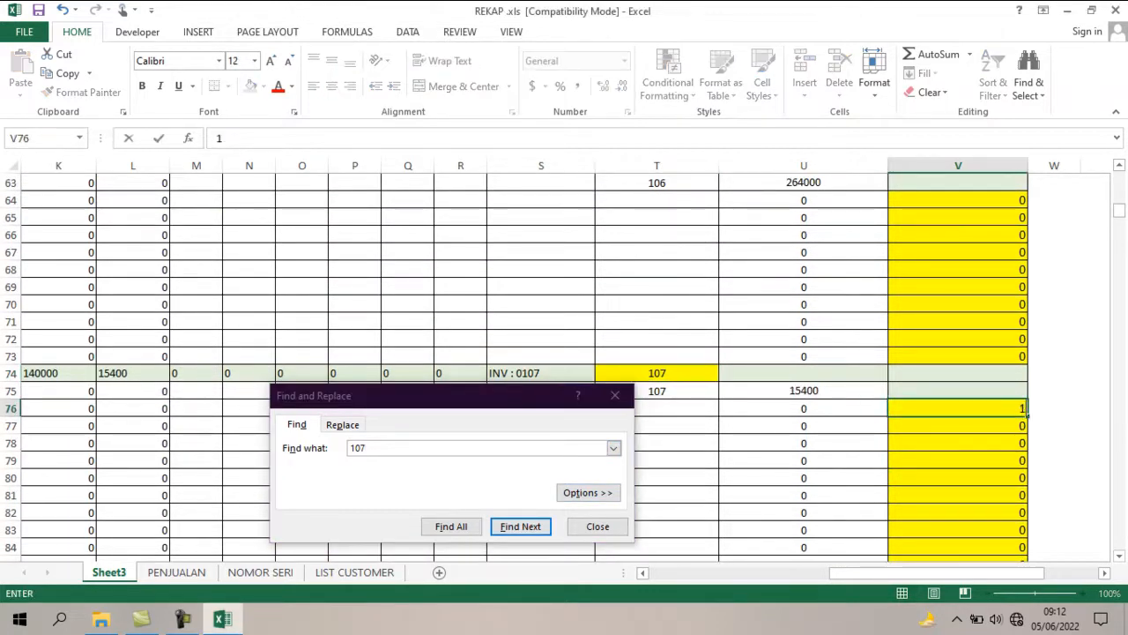
key(BackSpace)
key(Return)
text(14)
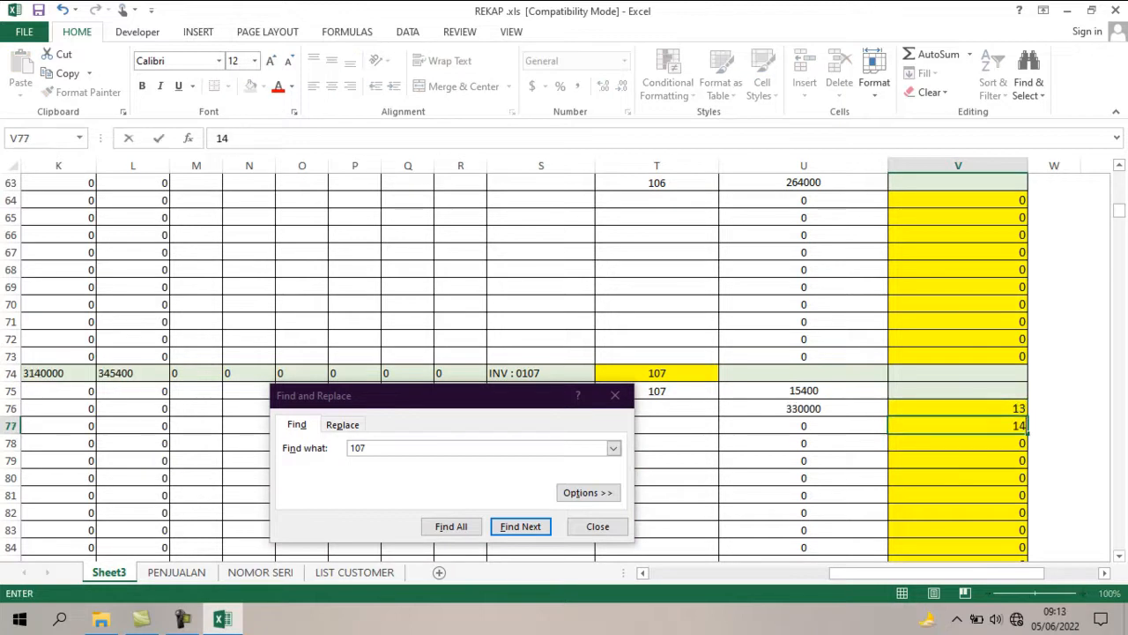
key(Return)
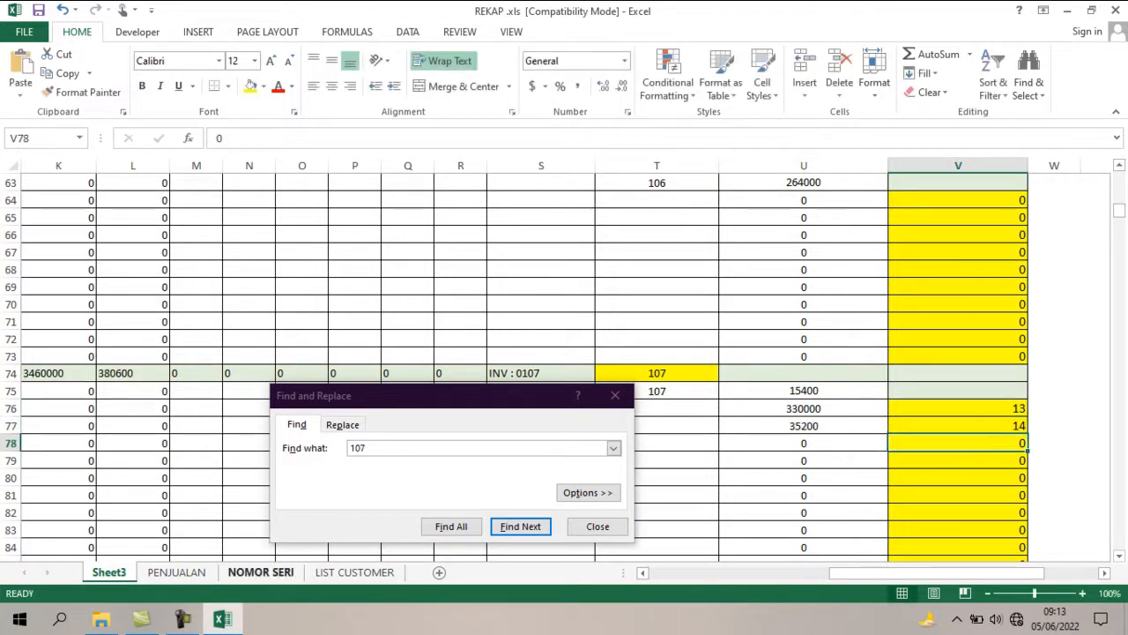
Move the Find dialog off the lower PENJUALAN rows and check the item code of invoice 108's second line.
click(176, 572)
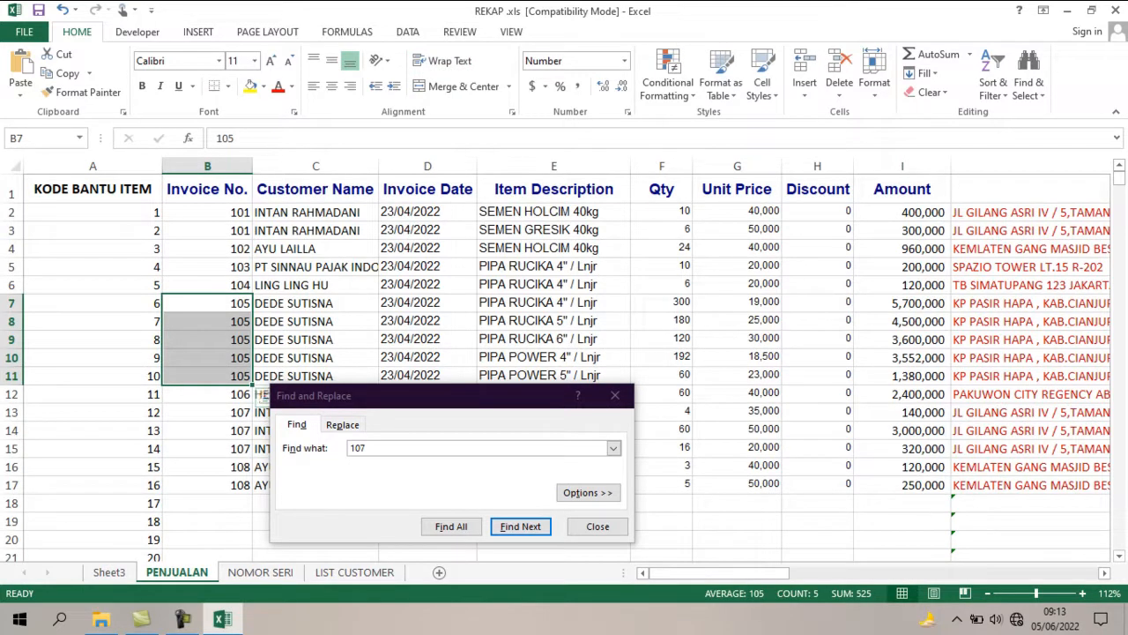
click(369, 448)
drag(370, 395, 548, 226)
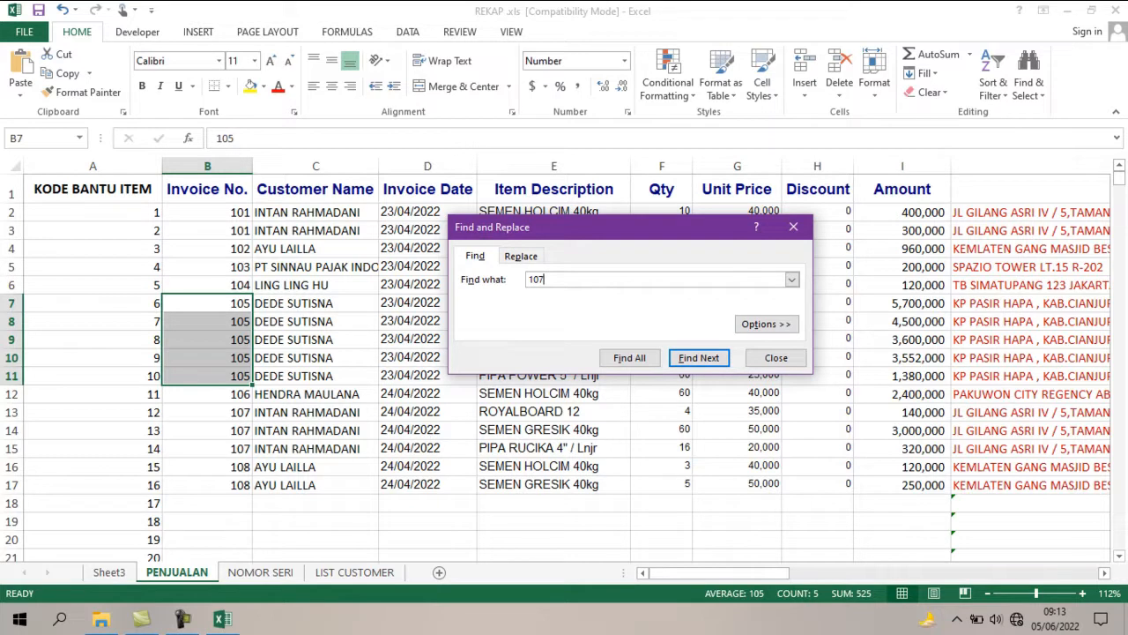
click(92, 484)
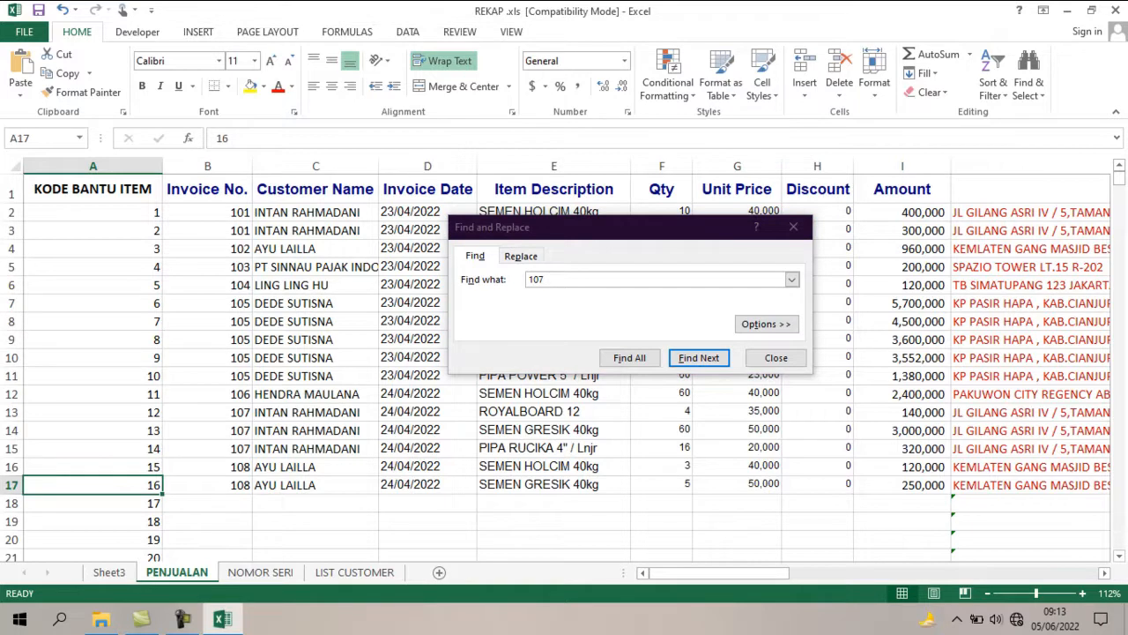
Find invoice number 108 in Sheet3 and enter item code 16 in cell V88 for its second item.
click(109, 572)
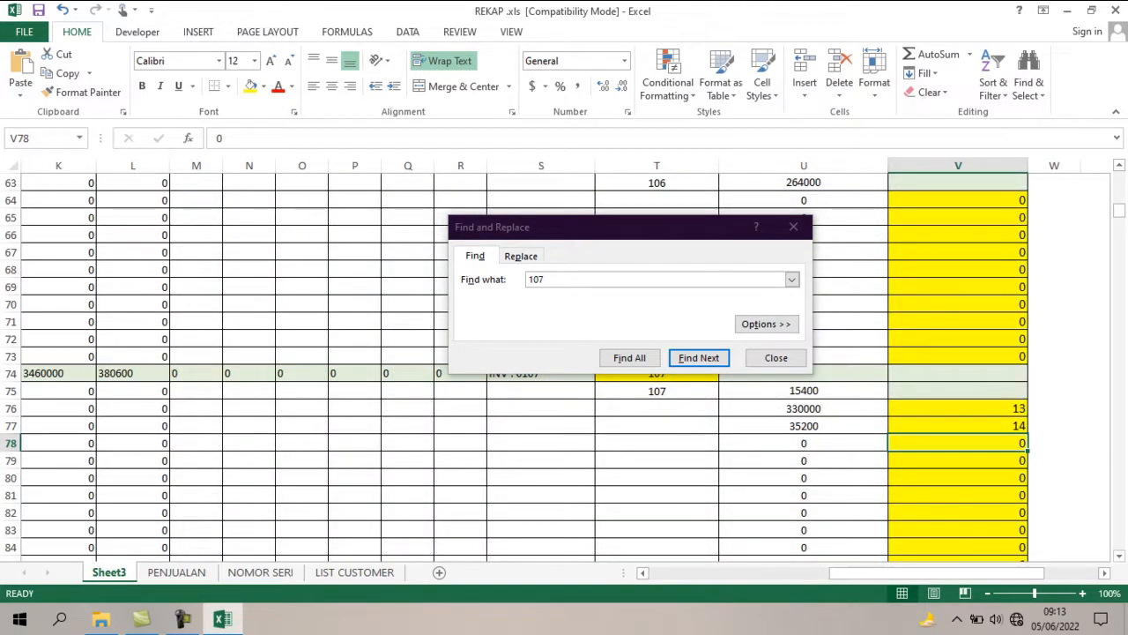
key(ctrl+f)
key(BackSpace)
text(8)
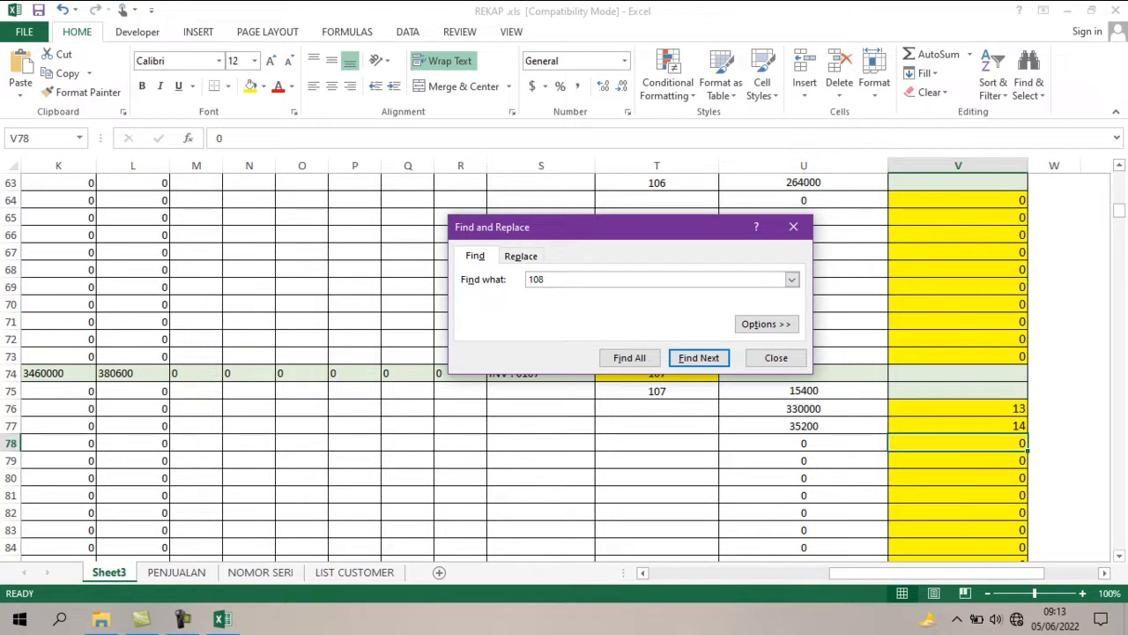
key(Return)
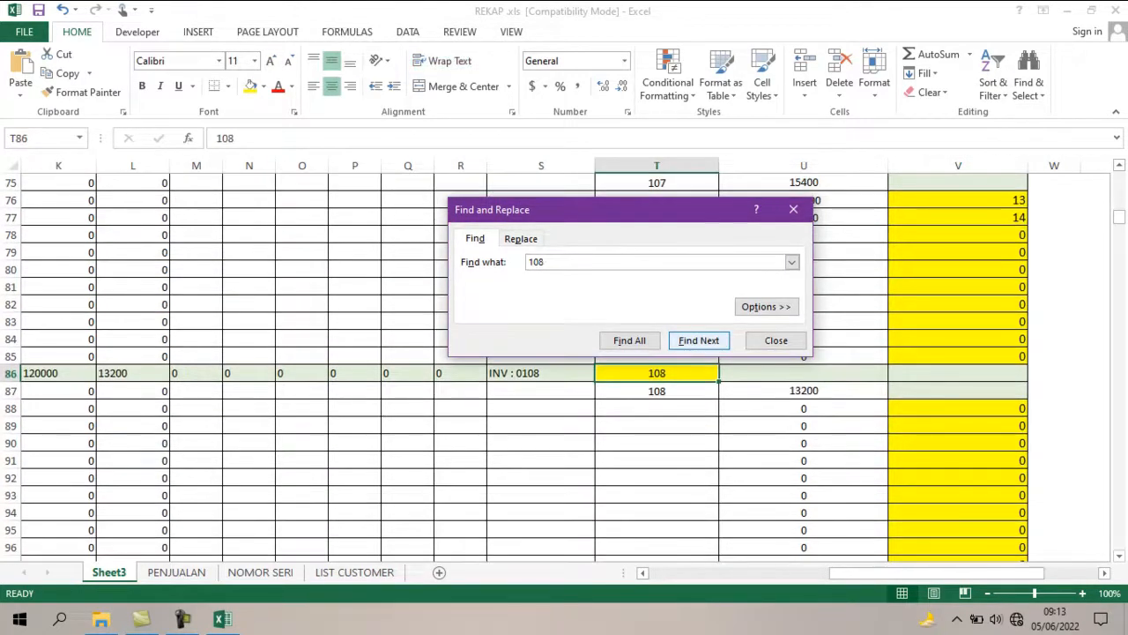
click(958, 408)
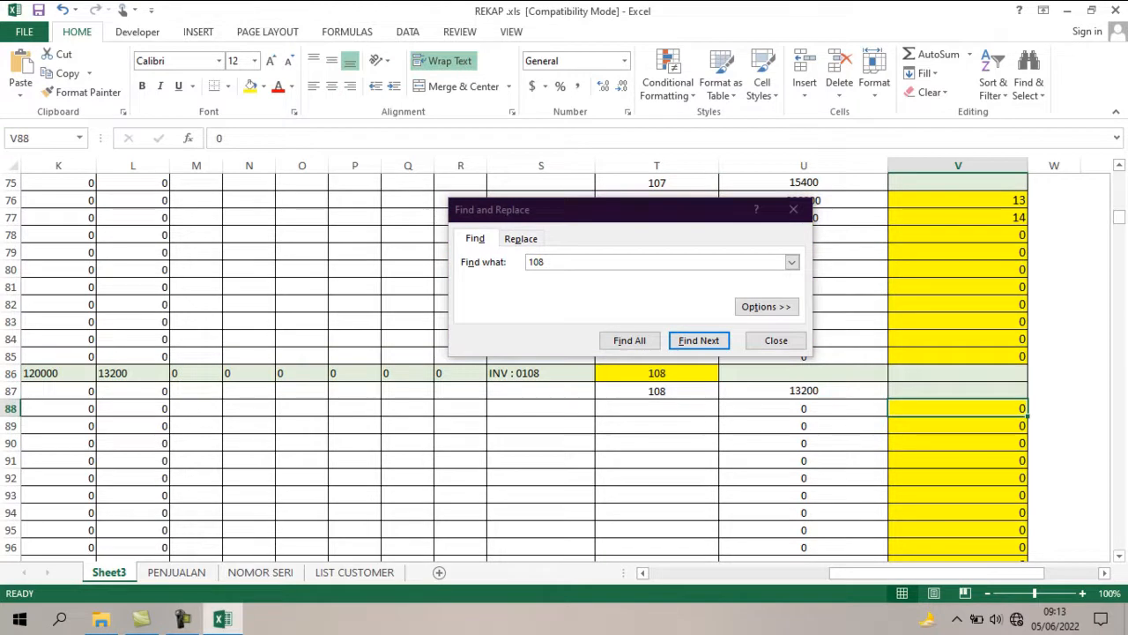
click(176, 572)
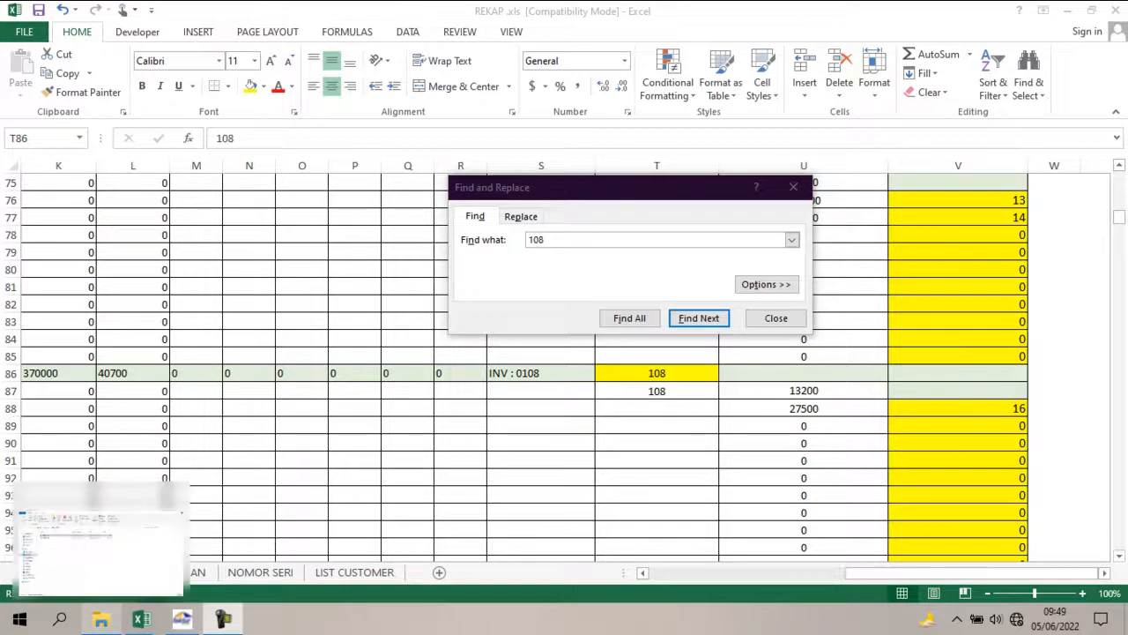
Open Book1.csv from the IMPORT FP folder, and return to Sheet3 of REKAP.xls with the Find dialog closed.
click(101, 620)
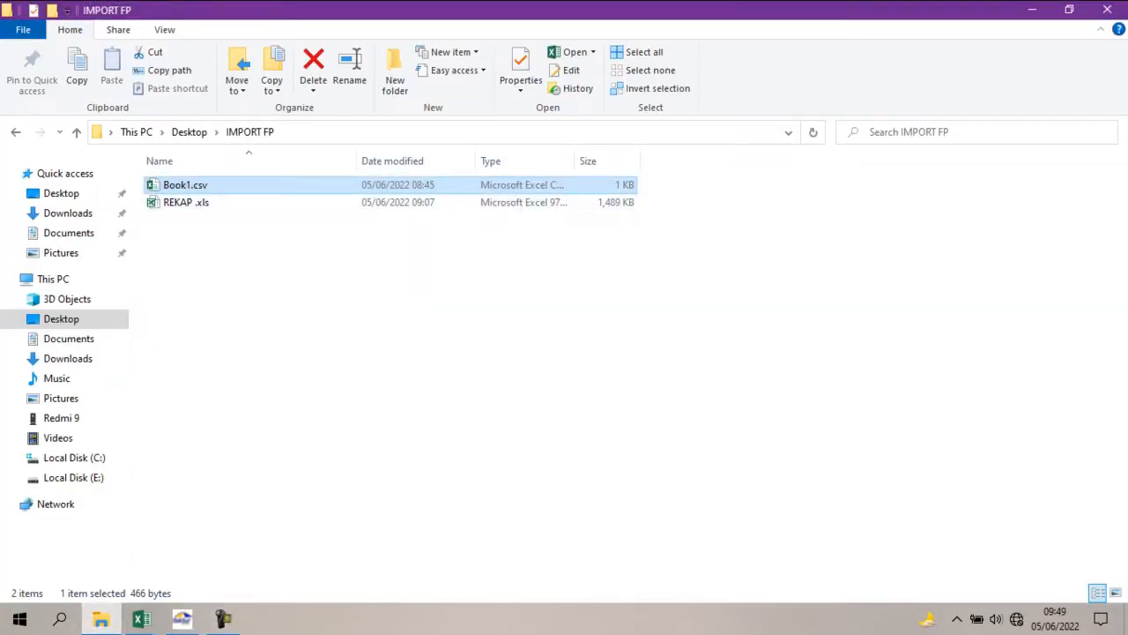
key(alt+Tab)
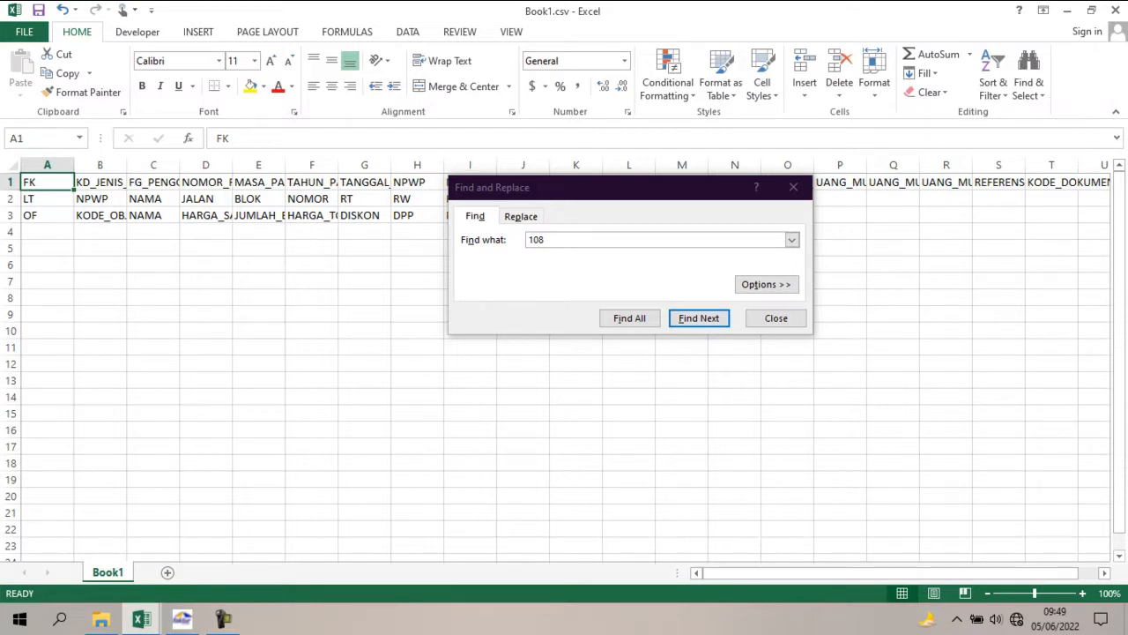
click(141, 619)
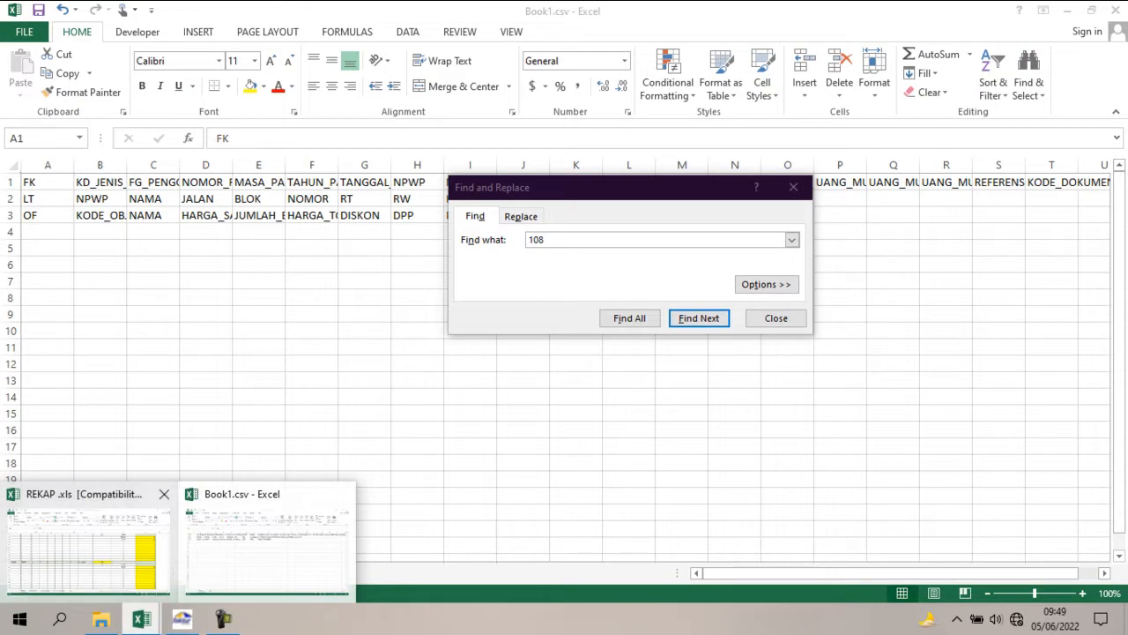
click(88, 542)
key(ctrl+f)
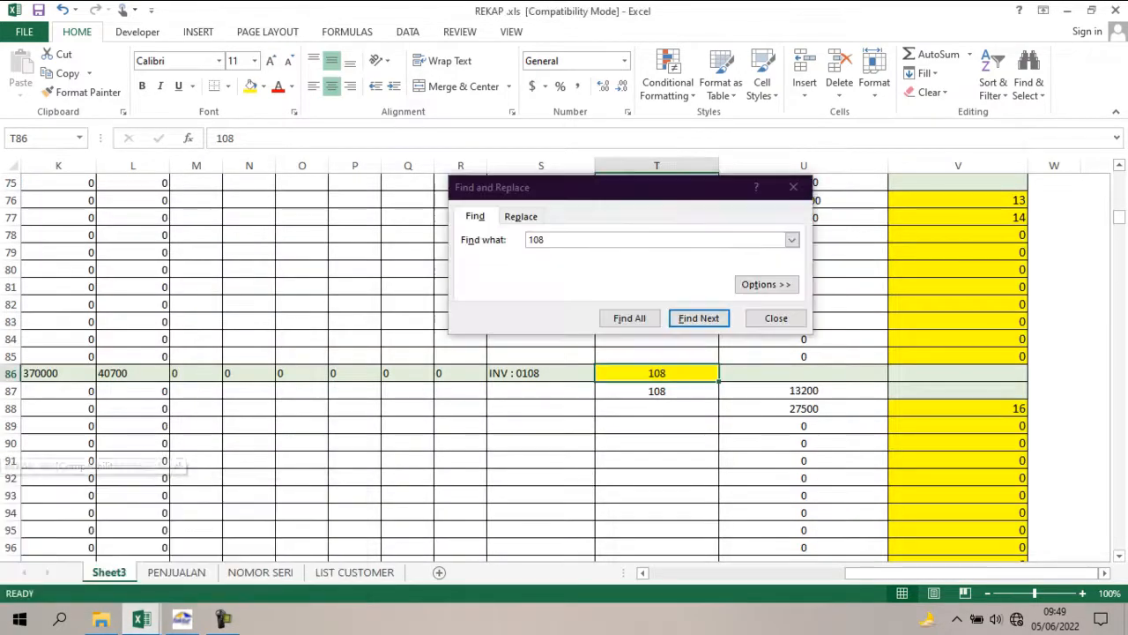
key(Escape)
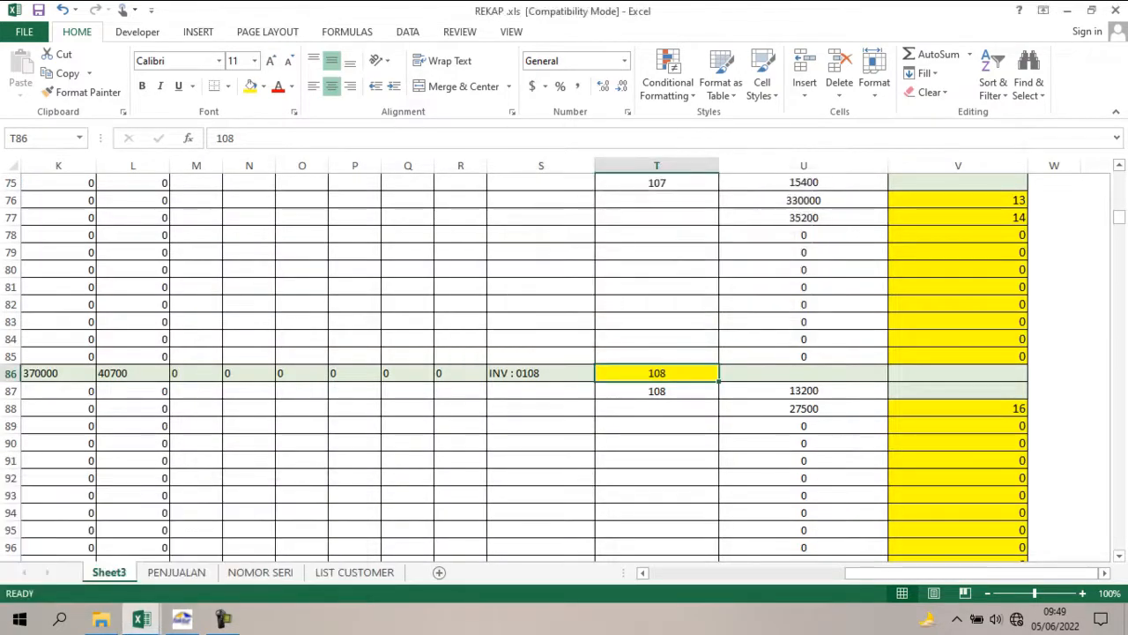
Copy rows 2 to 97 of Sheet3, covering all lines of invoices 101 to 108.
click(1054, 460)
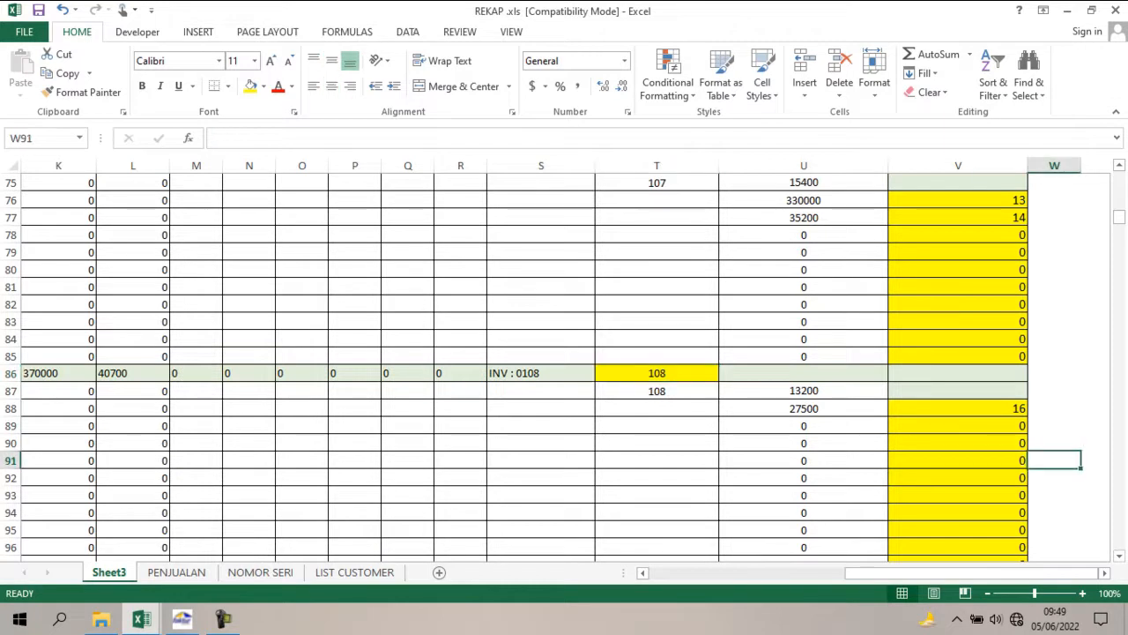
key(Left)
key(Left)
key(Left)
key(Down)
key(Down)
key(Down)
key(Down)
key(Down)
key(Down)
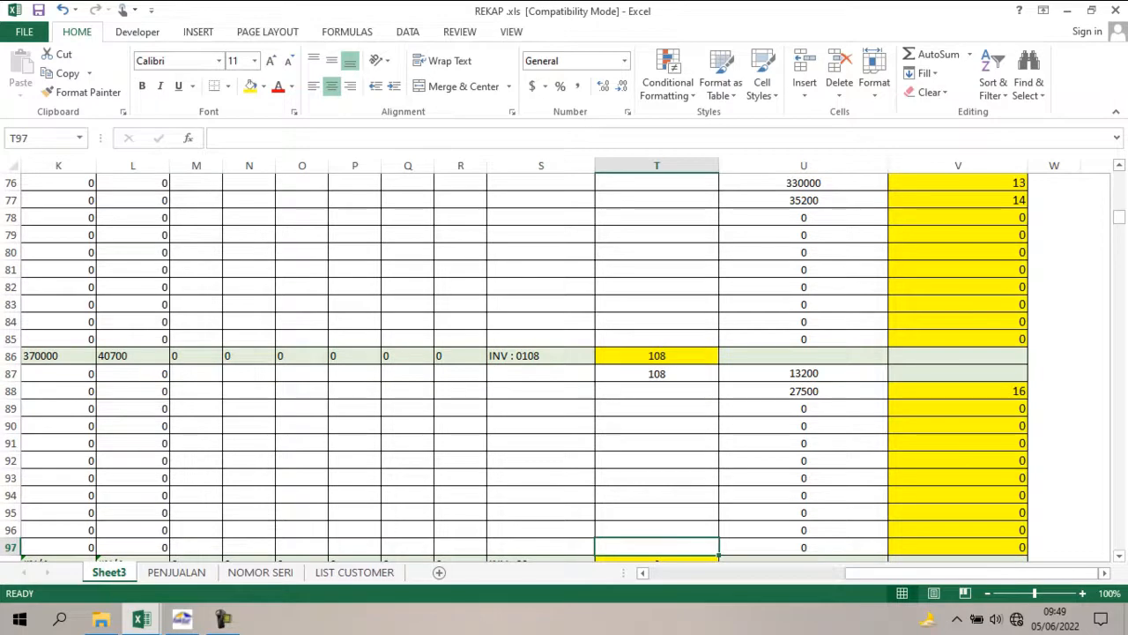
key(Down)
key(Up)
key(Home)
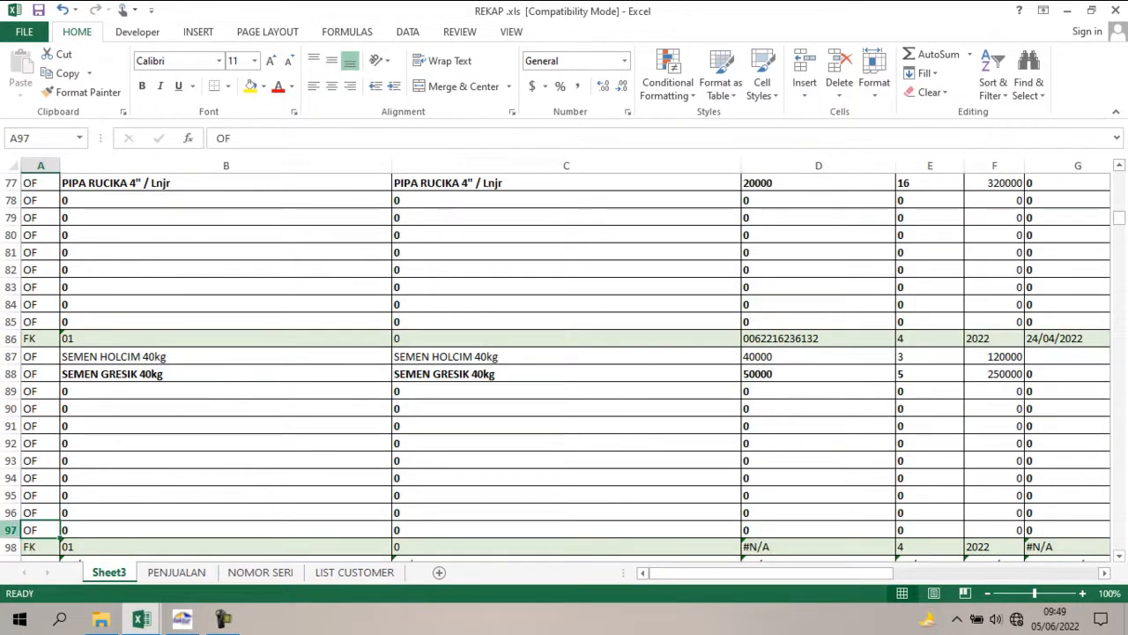
key(shift+space)
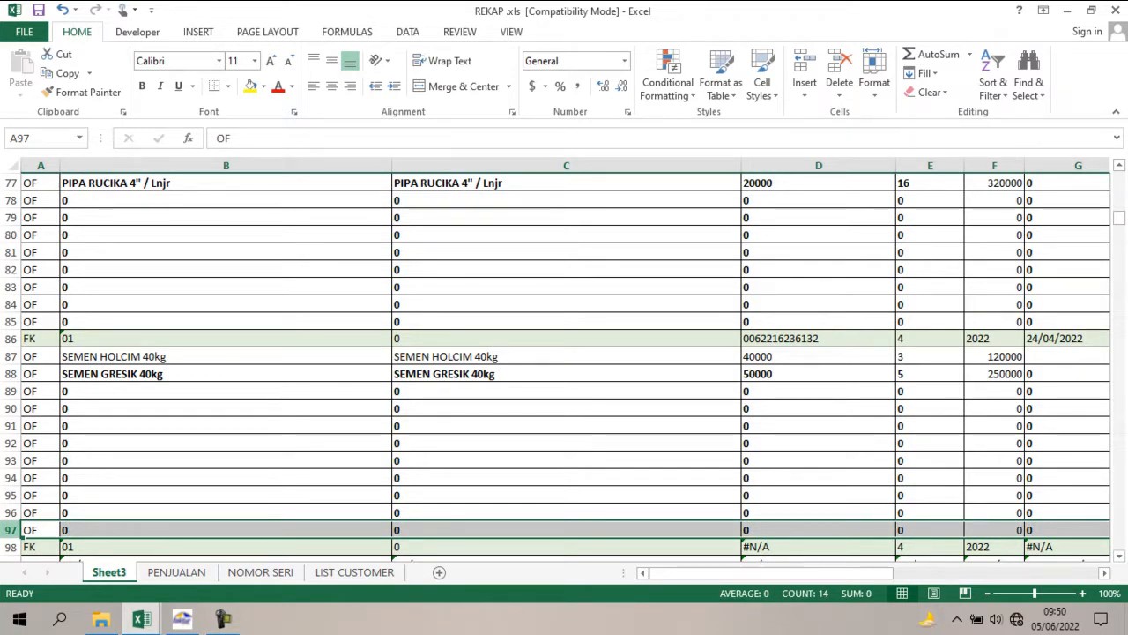
key(ctrl+shift+Up)
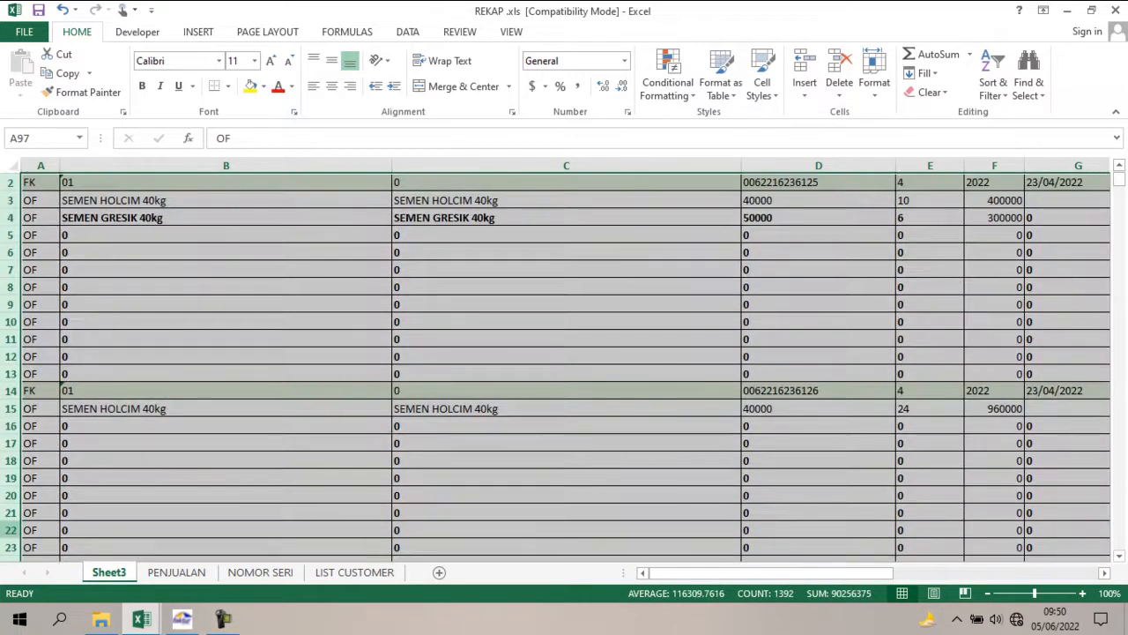
click(1119, 165)
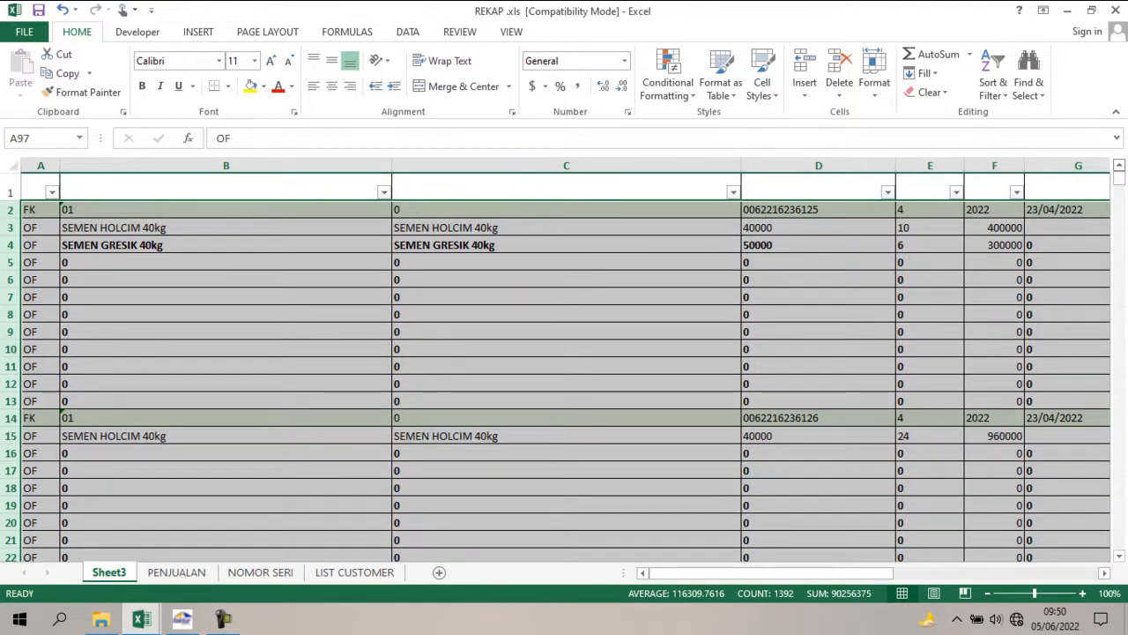
key(ctrl+c)
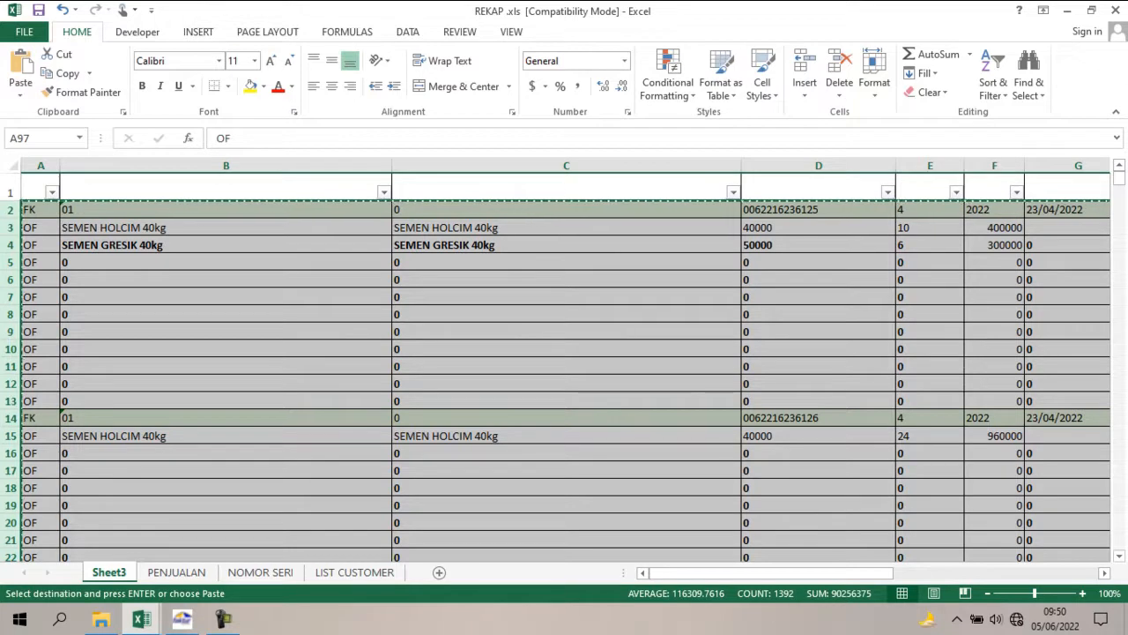
Paste the copied invoice rows as values into Book1.csv, starting at row 4.
click(141, 619)
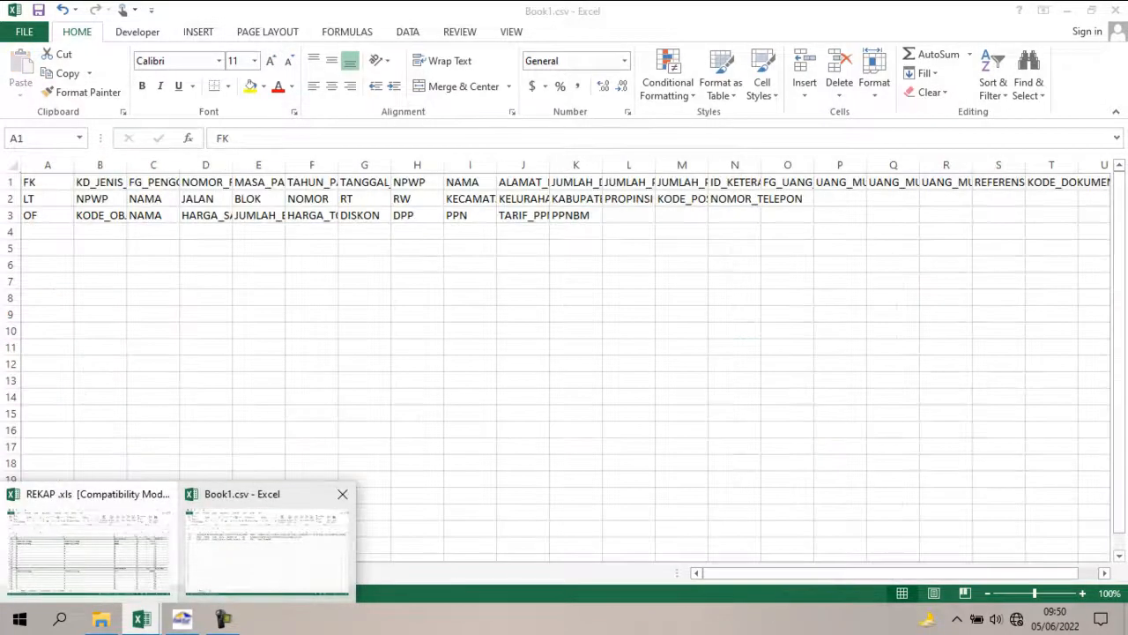
click(267, 551)
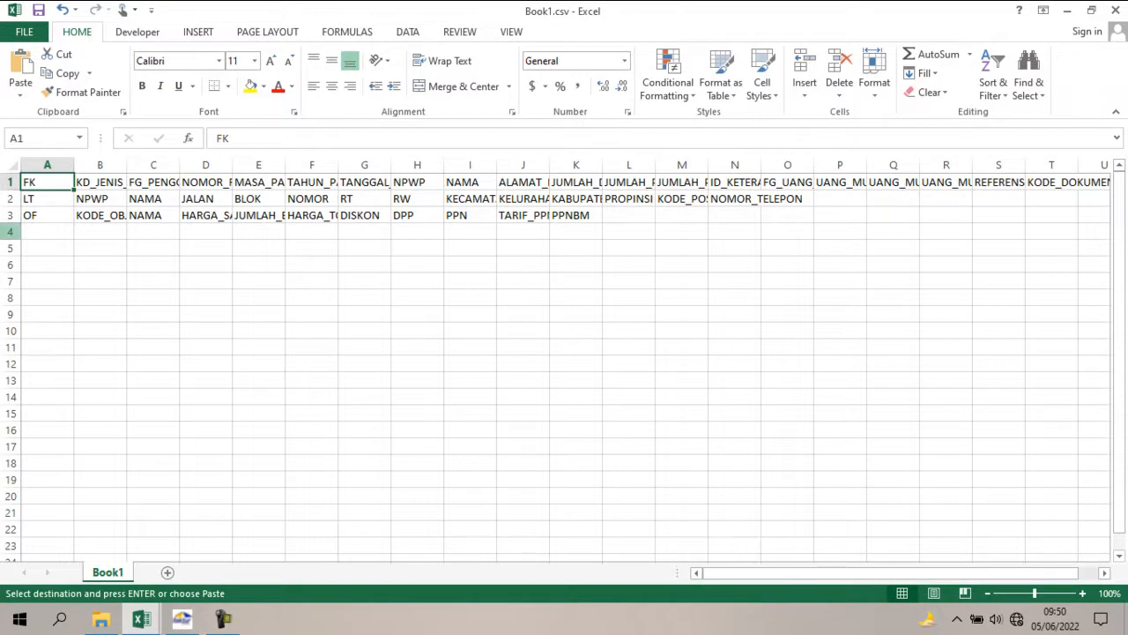
click(11, 231)
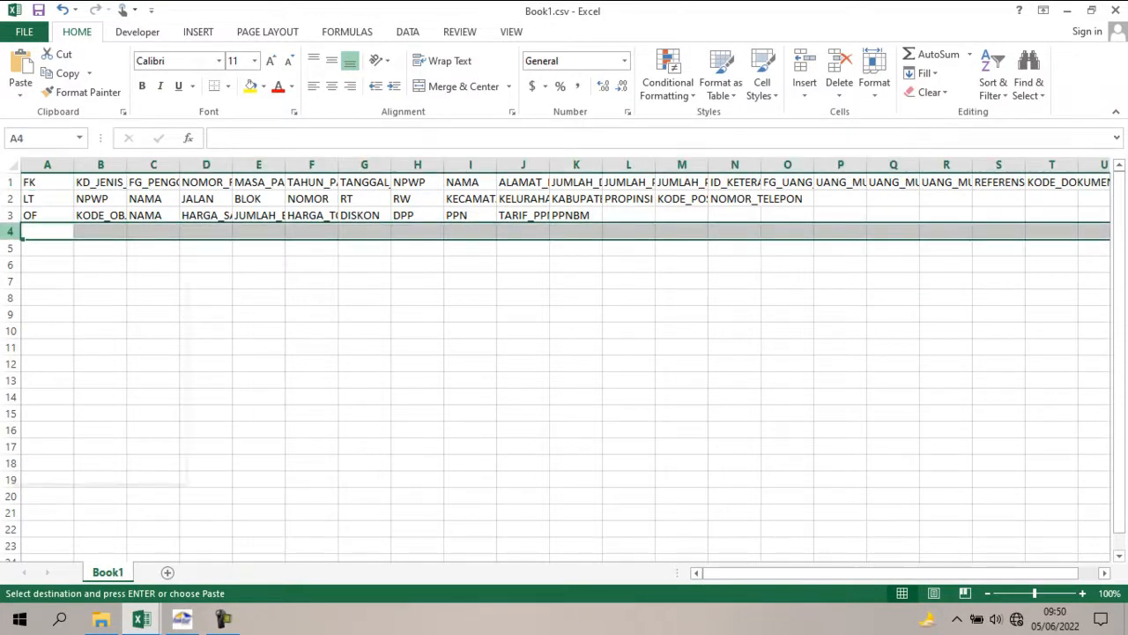
right_click(11, 231)
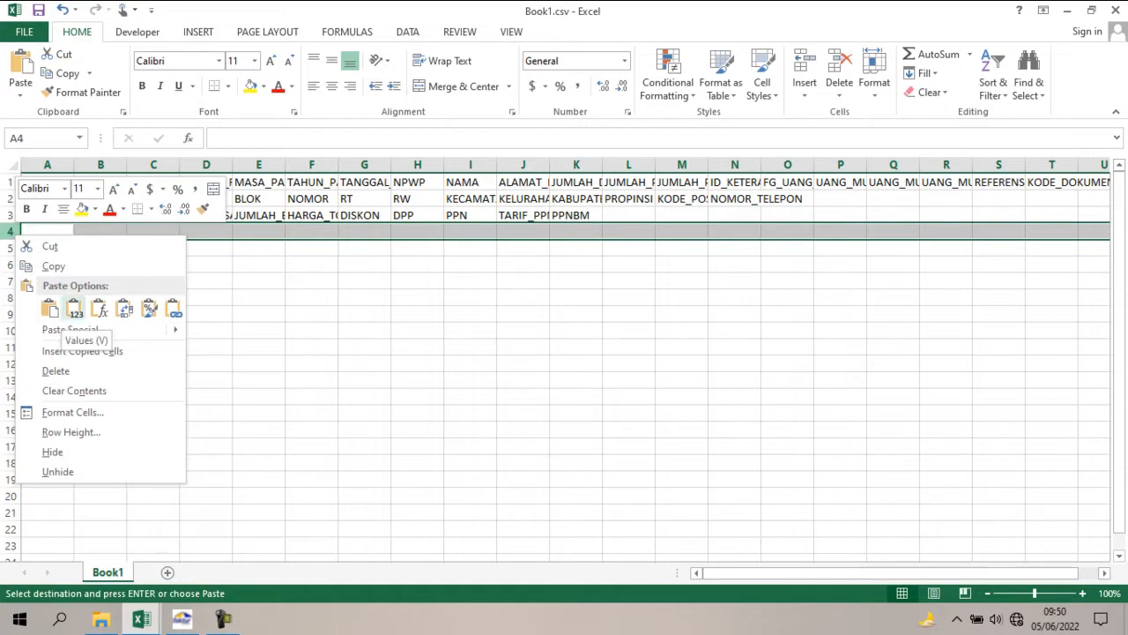
click(75, 306)
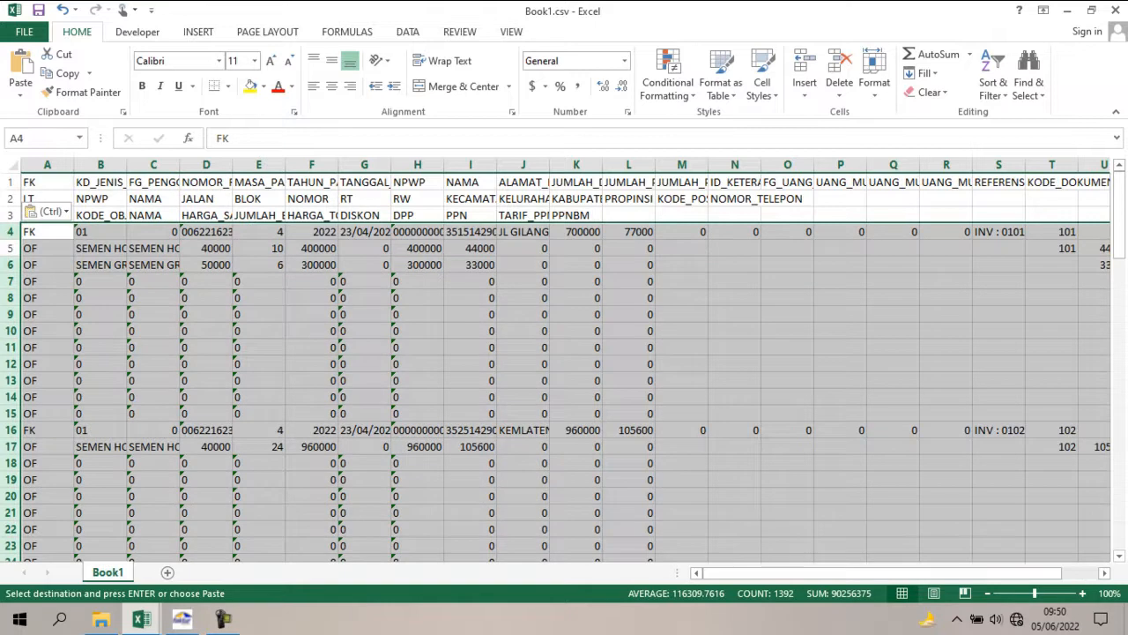
click(258, 331)
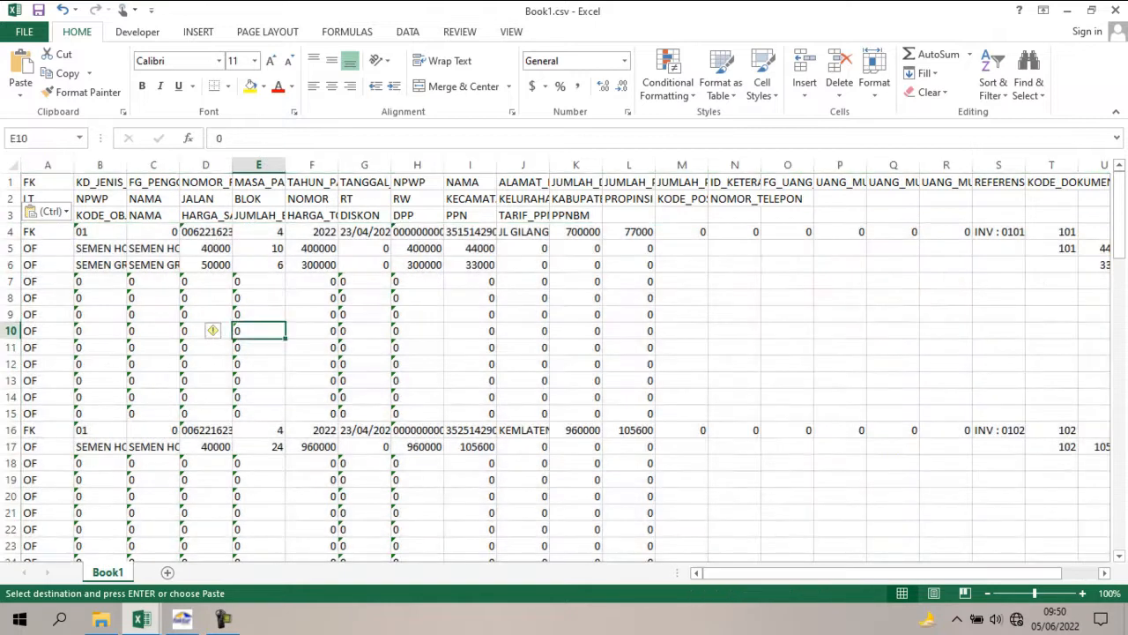
Add filters to row 4 of Book1.csv.
click(10, 231)
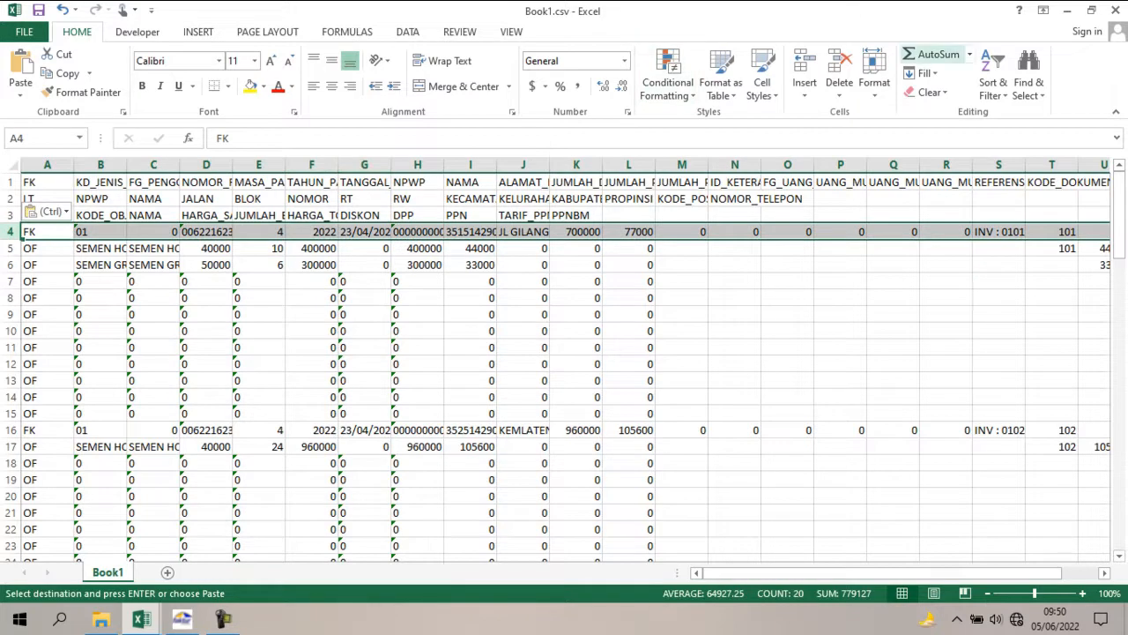
click(992, 88)
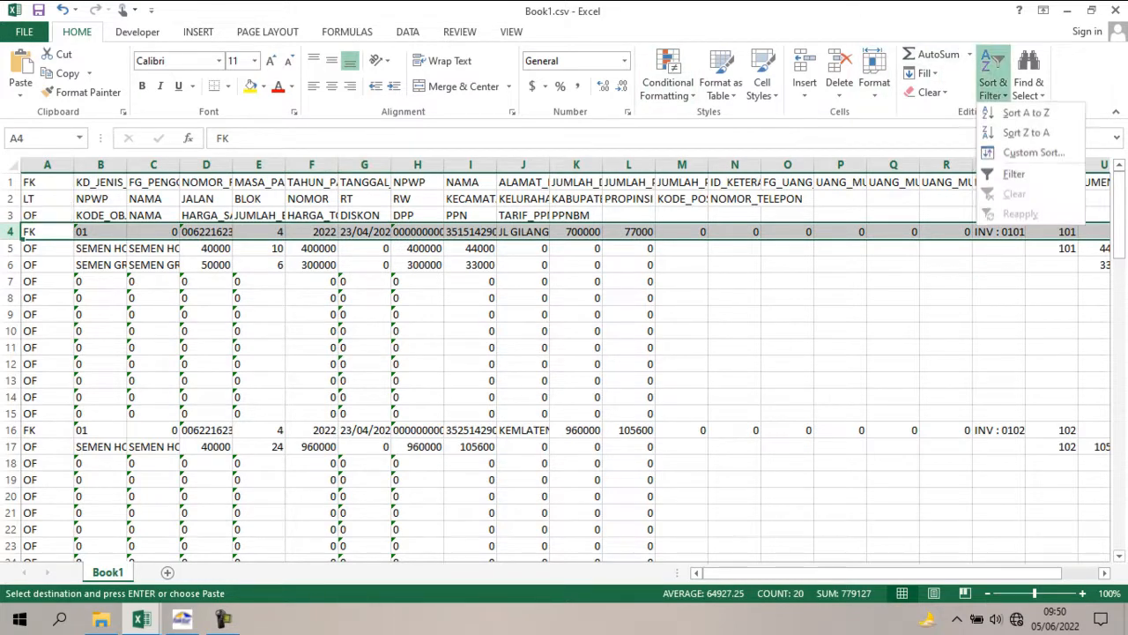
click(1013, 173)
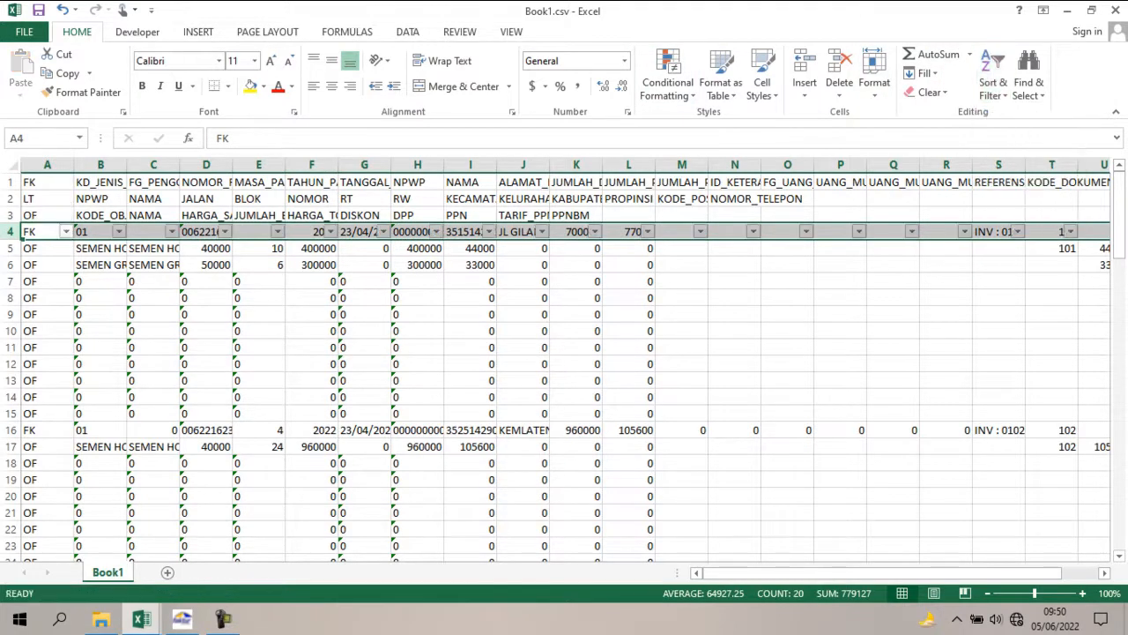
Filter the invoice rows to OF in column A and 0 in column B.
click(66, 232)
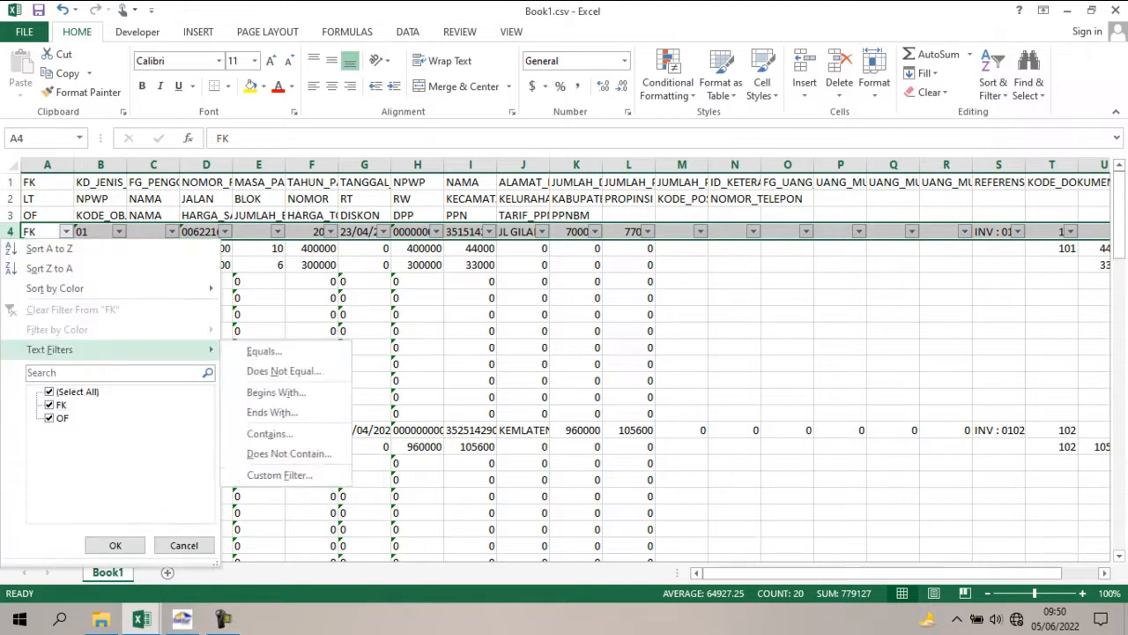
click(50, 391)
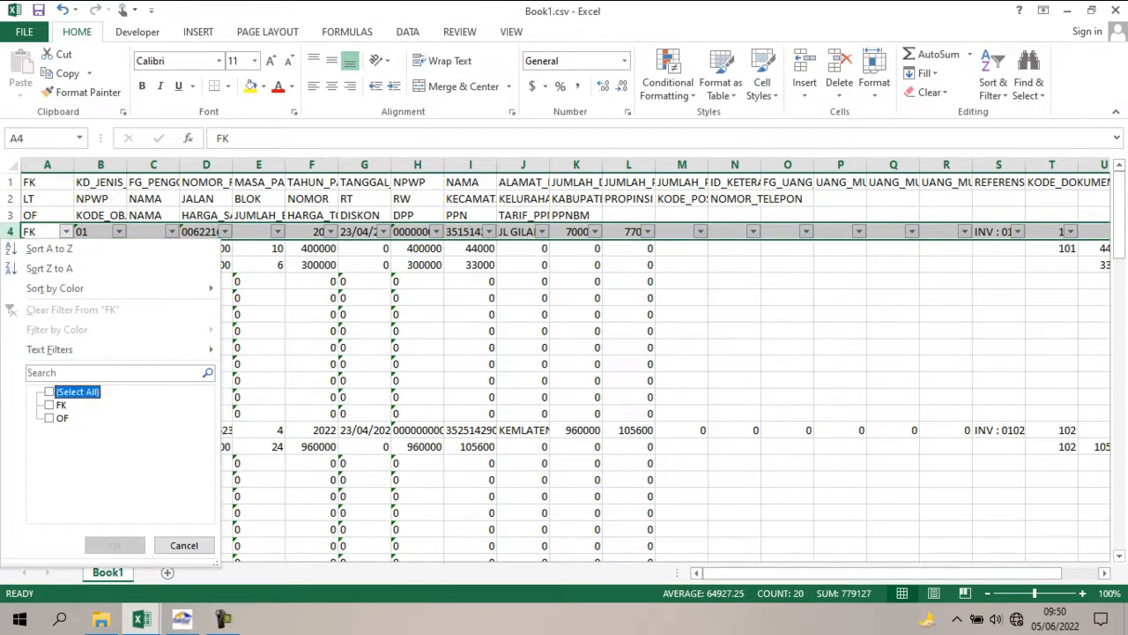
click(49, 418)
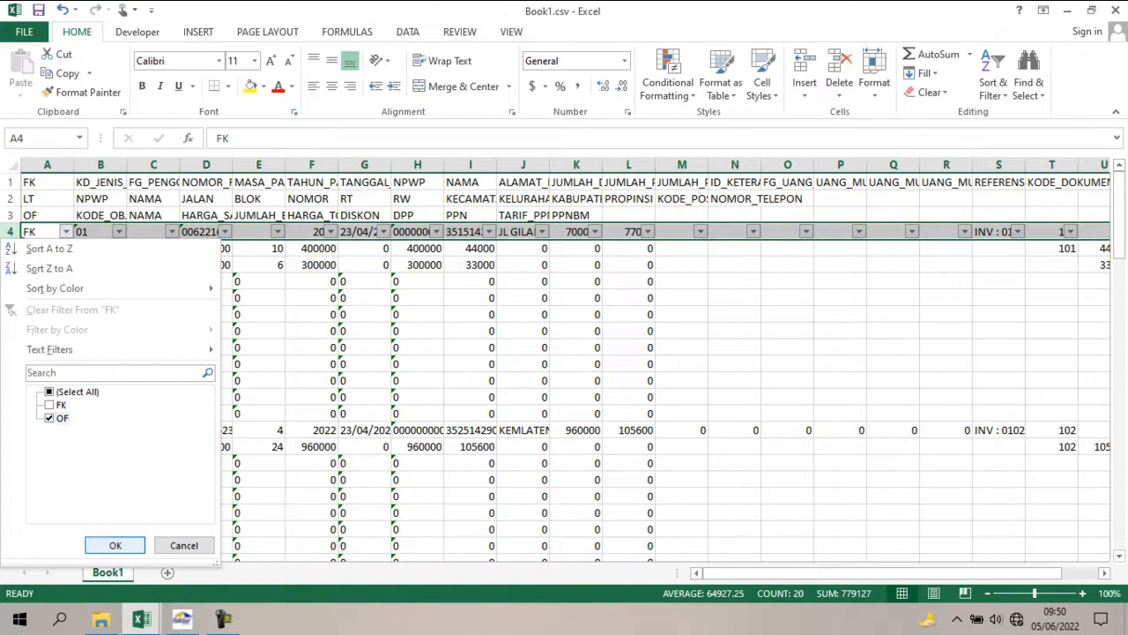
click(114, 545)
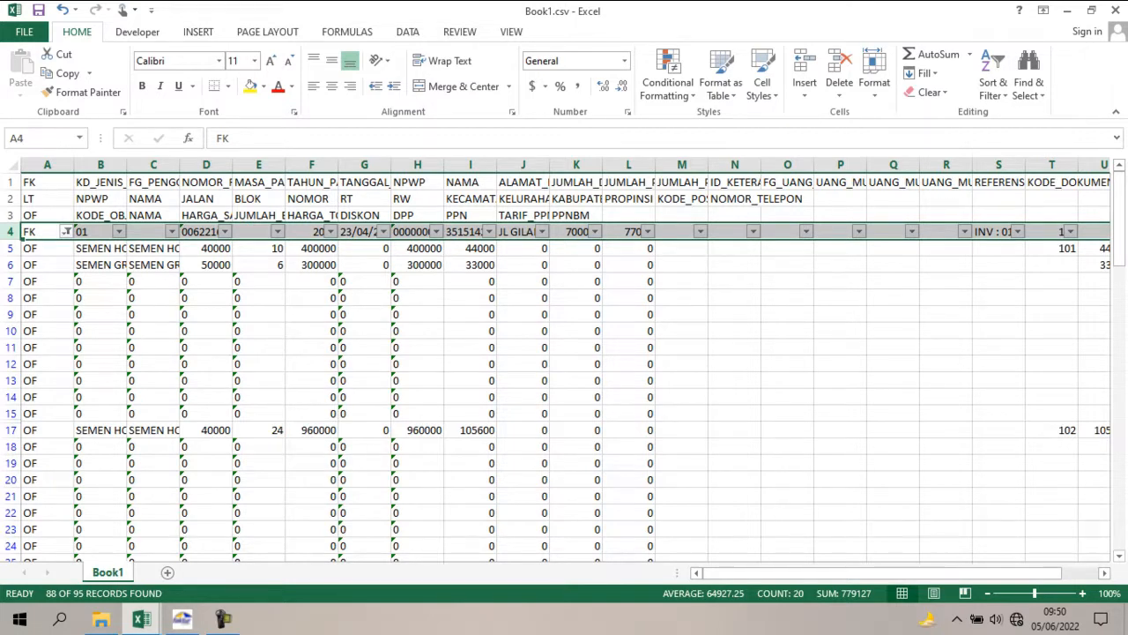
click(118, 231)
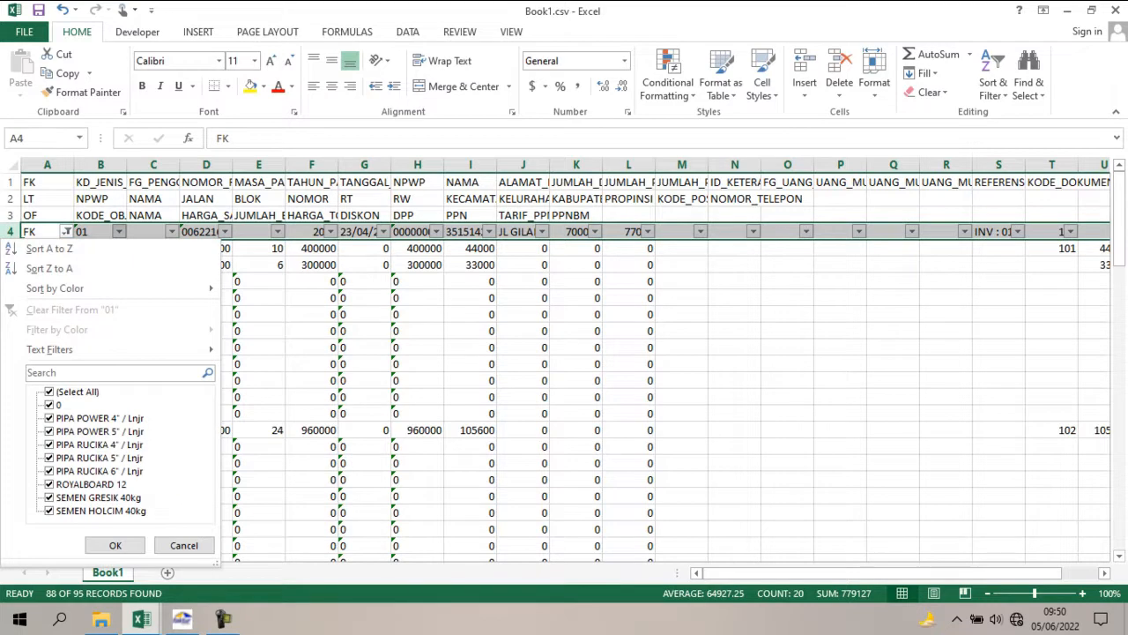
click(49, 391)
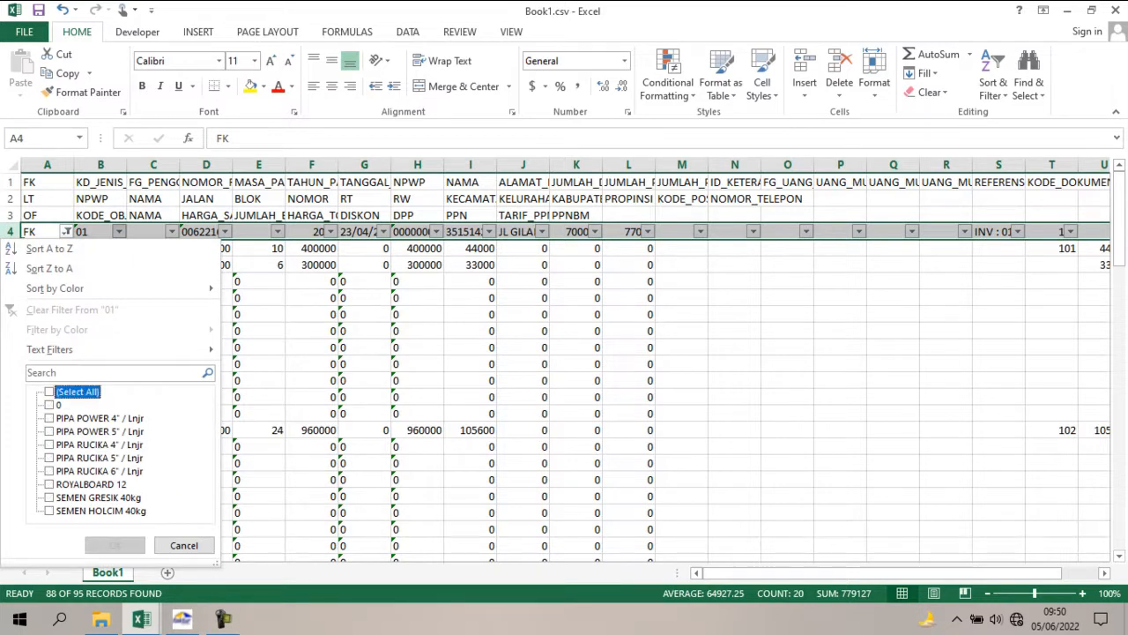
click(50, 404)
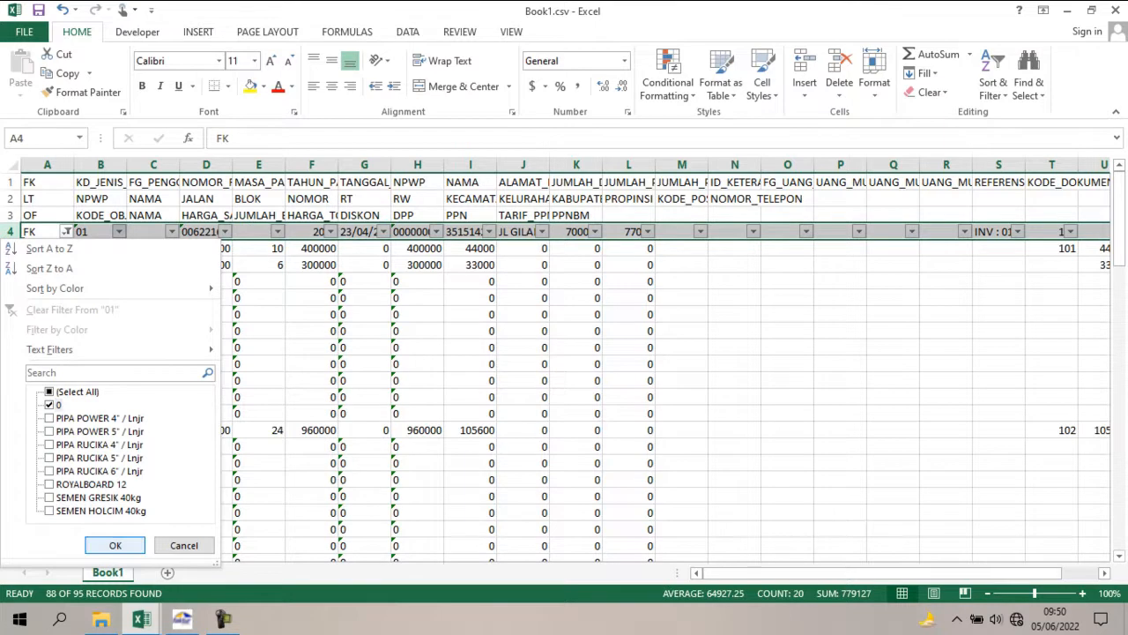
click(114, 545)
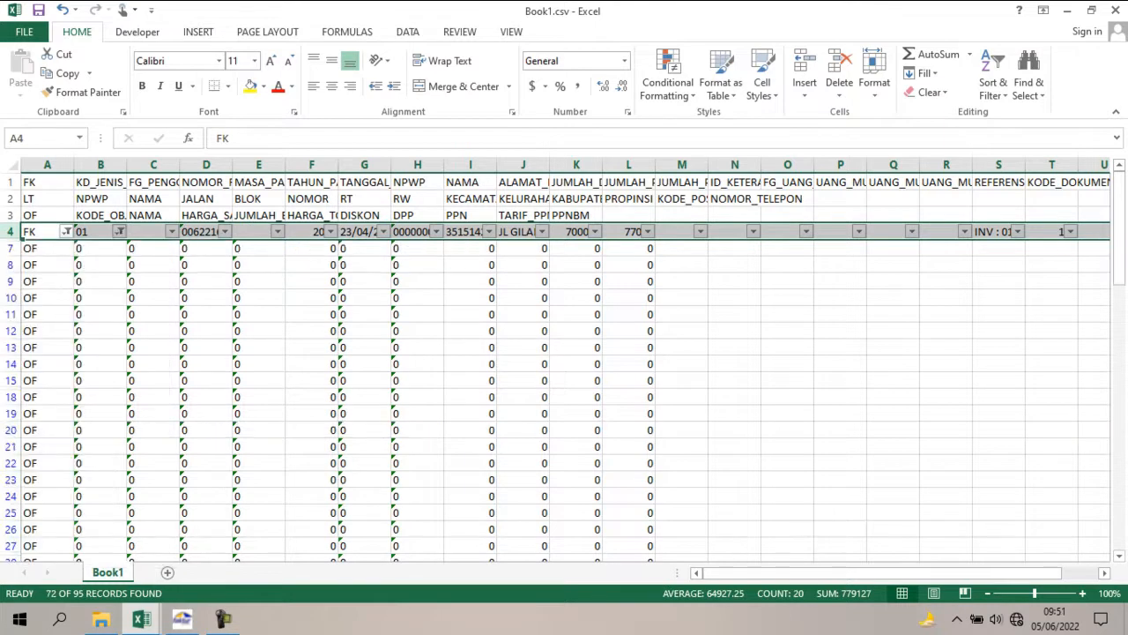
Delete all the filtered OF rows with 0 in column B, from row 7 to row 99, as entire sheet rows.
click(100, 248)
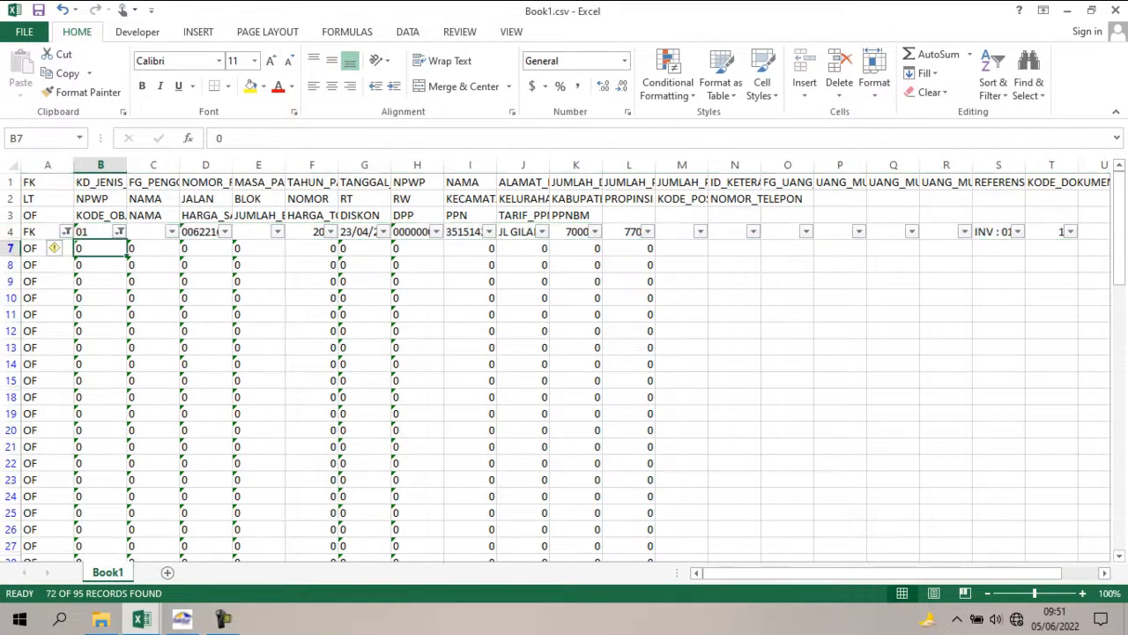
key(ctrl+shift+Down)
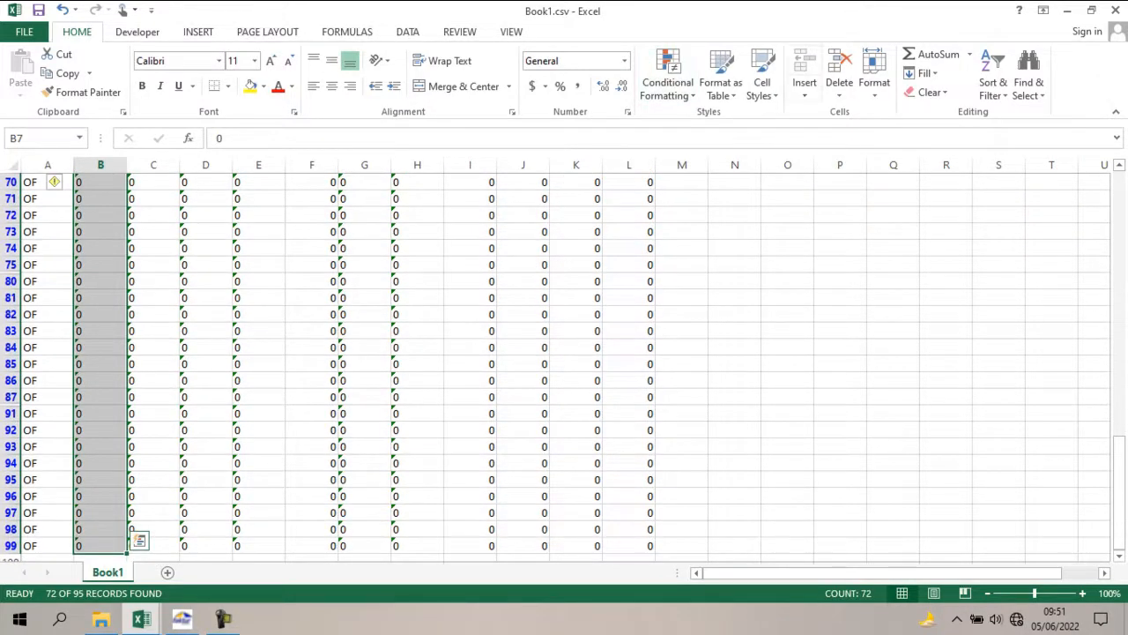
click(839, 92)
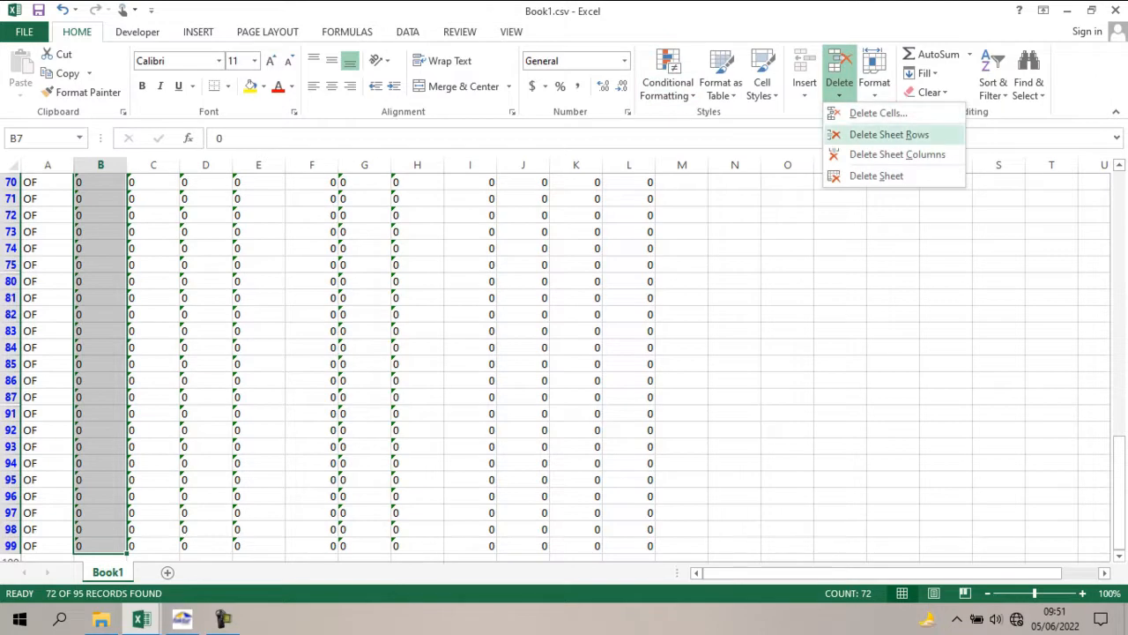
click(886, 134)
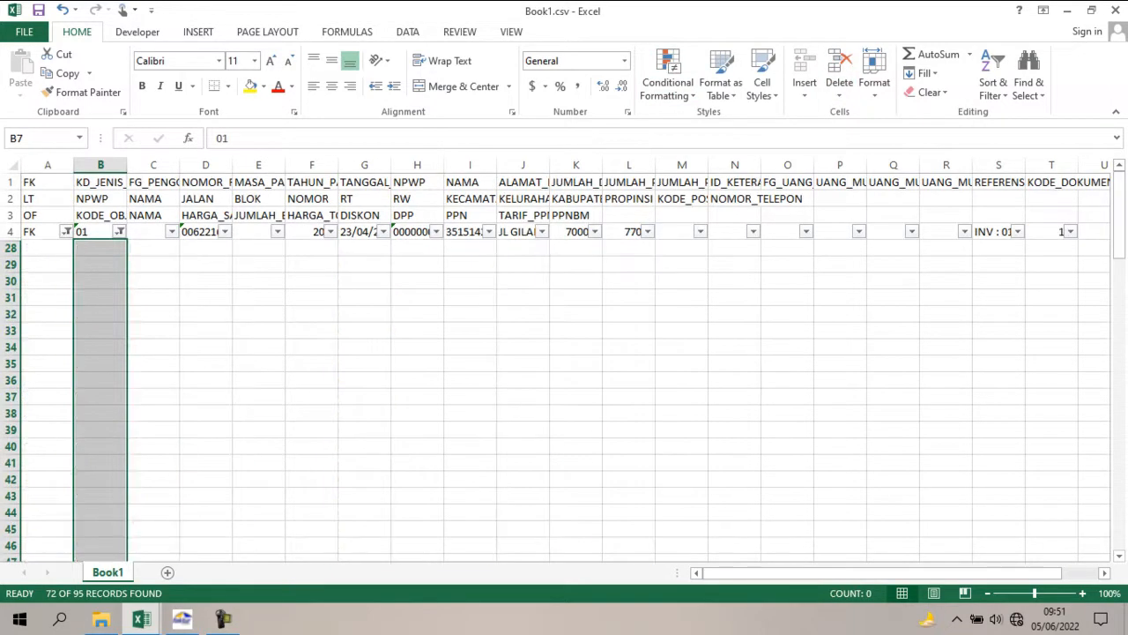
Show all remaining FK and OF rows again by selecting every value in the column B and column A filters.
click(120, 232)
click(49, 391)
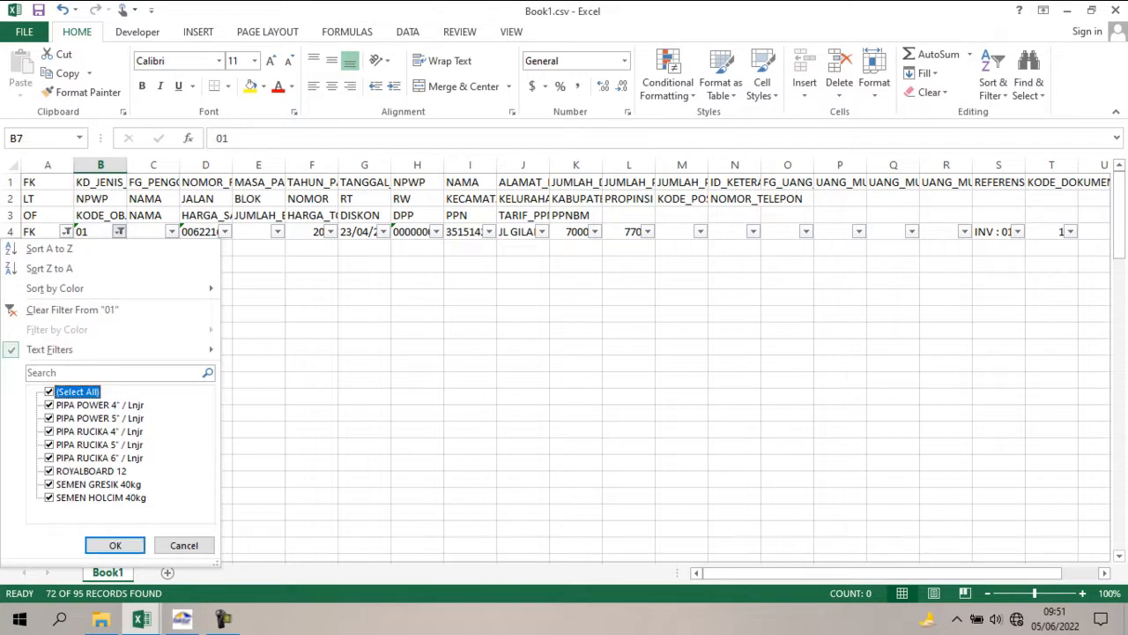
click(115, 545)
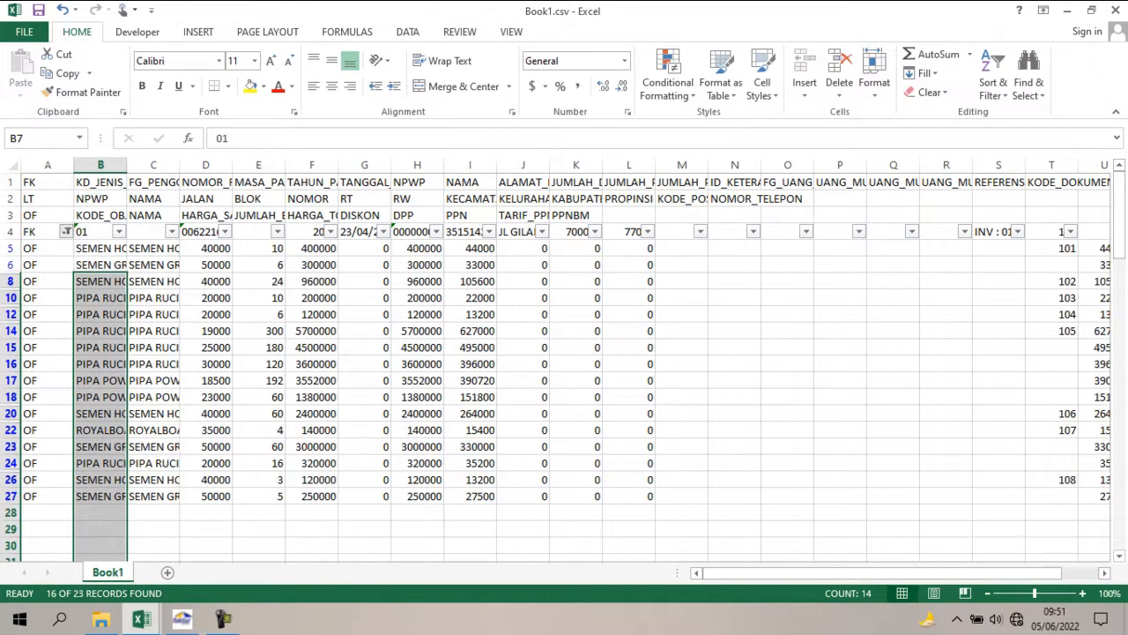
click(67, 231)
click(49, 391)
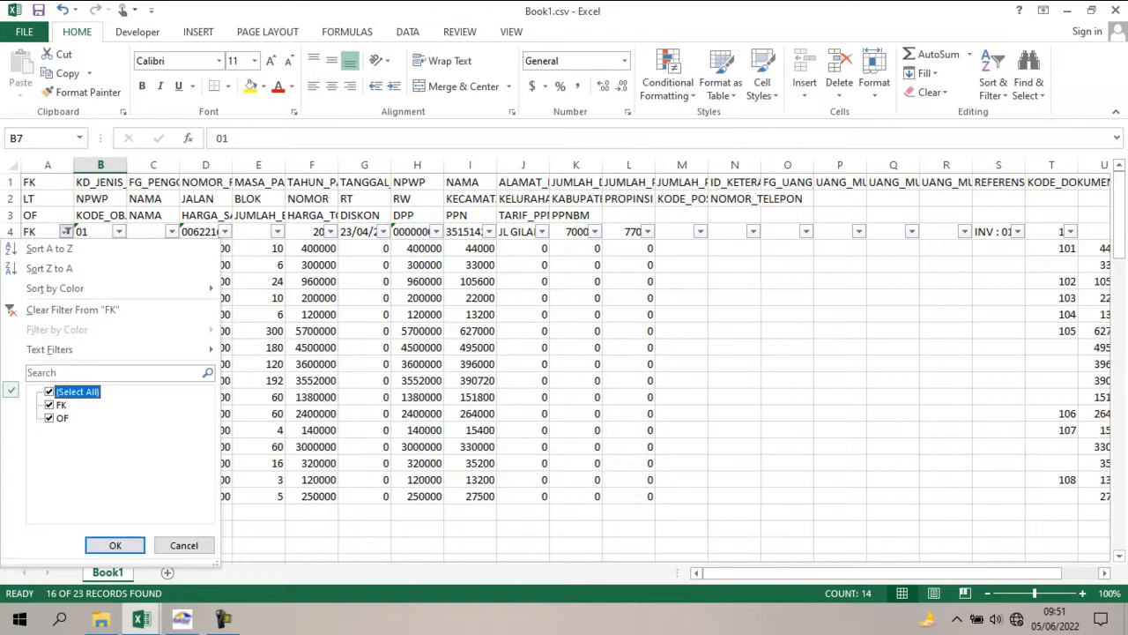
click(114, 544)
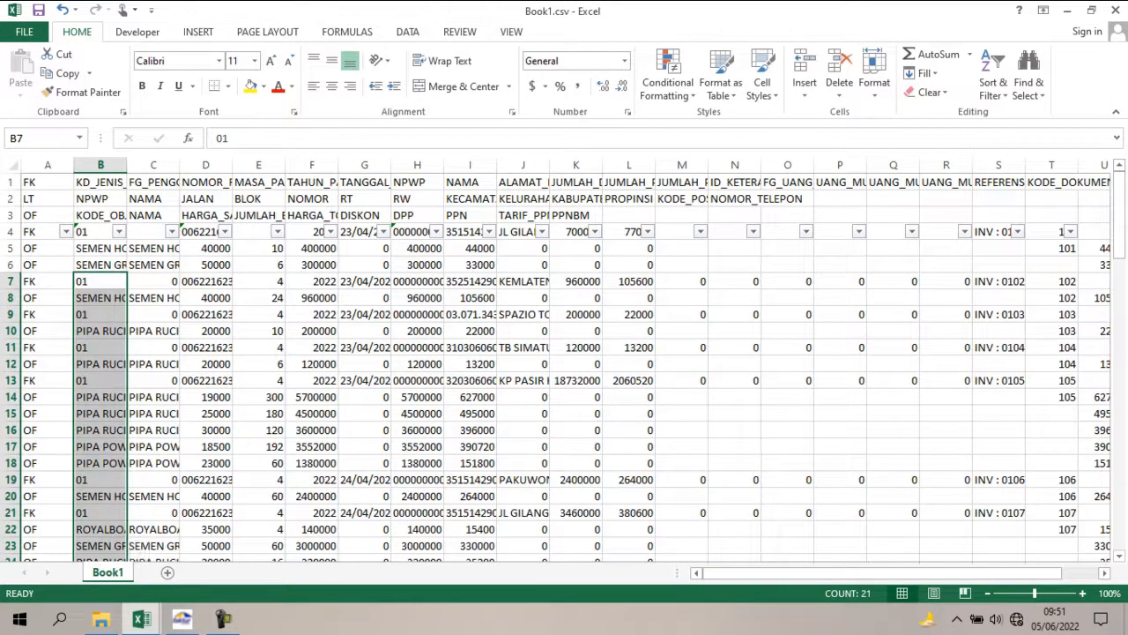
Clear the contents of helper columns T to V from row 4 down to the end of the sheet.
click(364, 413)
key(Right)
key(Right)
key(Right)
key(Right)
key(Right)
key(Right)
key(Right)
key(Right)
key(Right)
key(Right)
key(Right)
key(Right)
key(Right)
key(Right)
key(Right)
key(Right)
key(Right)
key(Right)
key(Right)
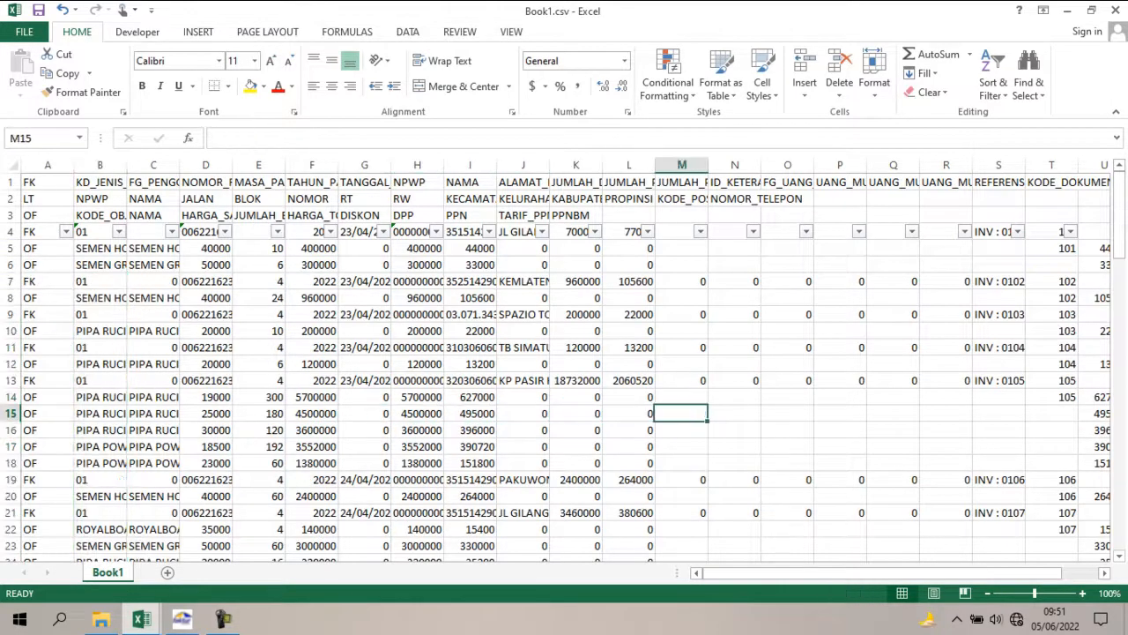
key(Right)
key(Right)
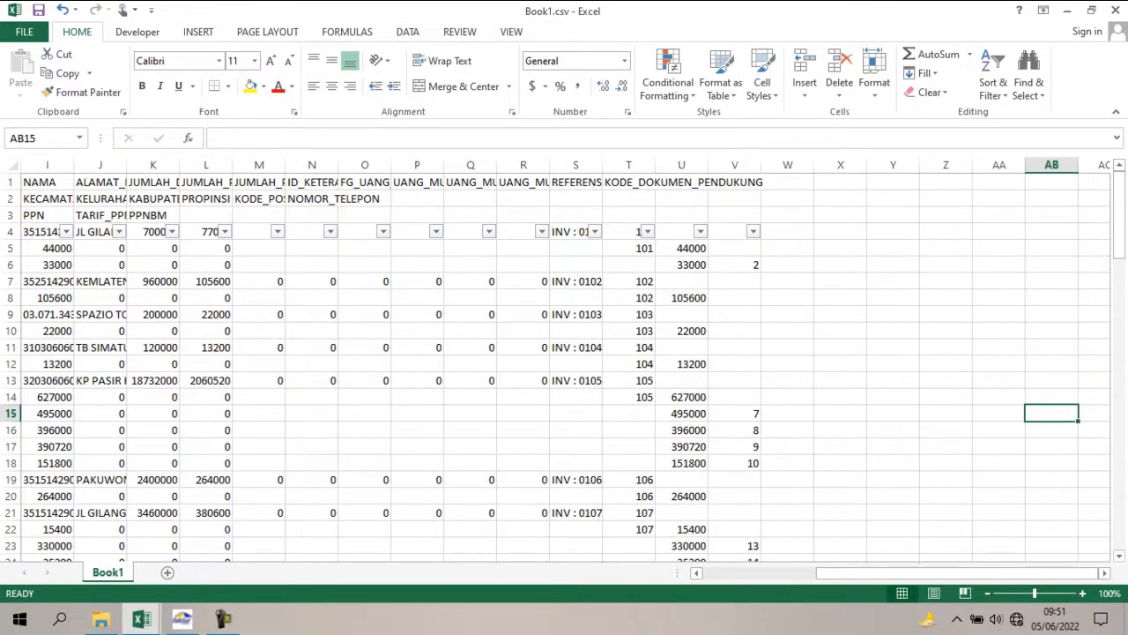
click(624, 232)
key(shift+Right)
key(shift+Right)
key(shift+Down)
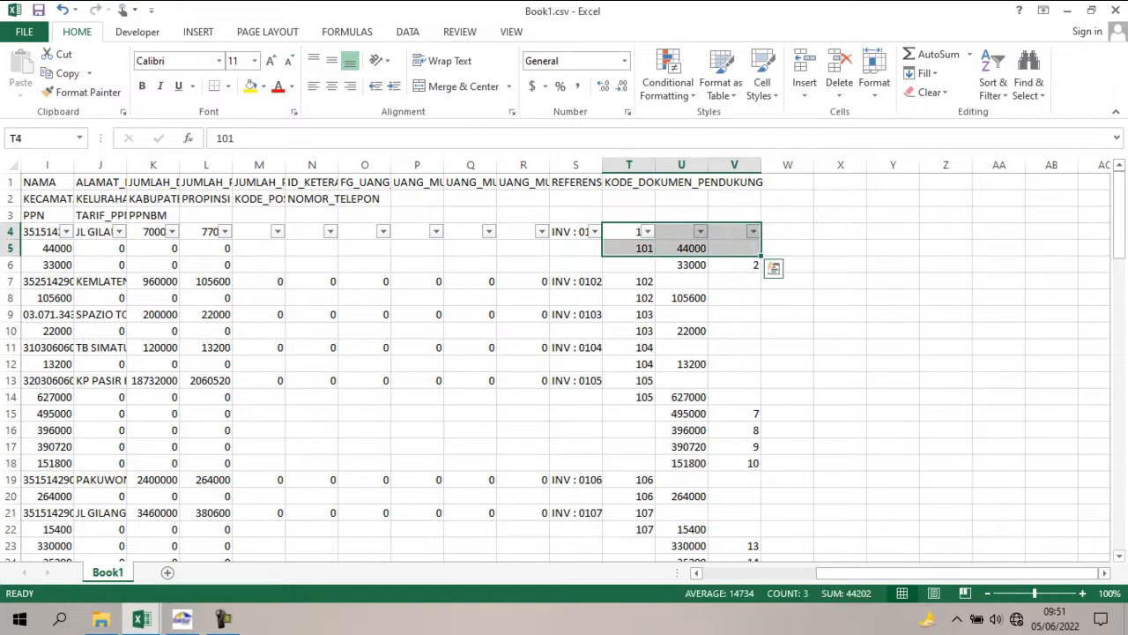
key(shift+Down)
key(shift+Down)
key(shift+Down)
key(shift+Down)
key(shift+Down)
key(shift+Down)
key(shift+Down)
key(shift+Down)
key(shift+Down)
key(shift+Down)
key(shift+Down)
key(shift+Down)
key(shift+Down)
key(shift+Down)
key(shift+Down)
key(shift+Down)
key(shift+Down)
key(shift+Down)
key(ctrl+shift+Down)
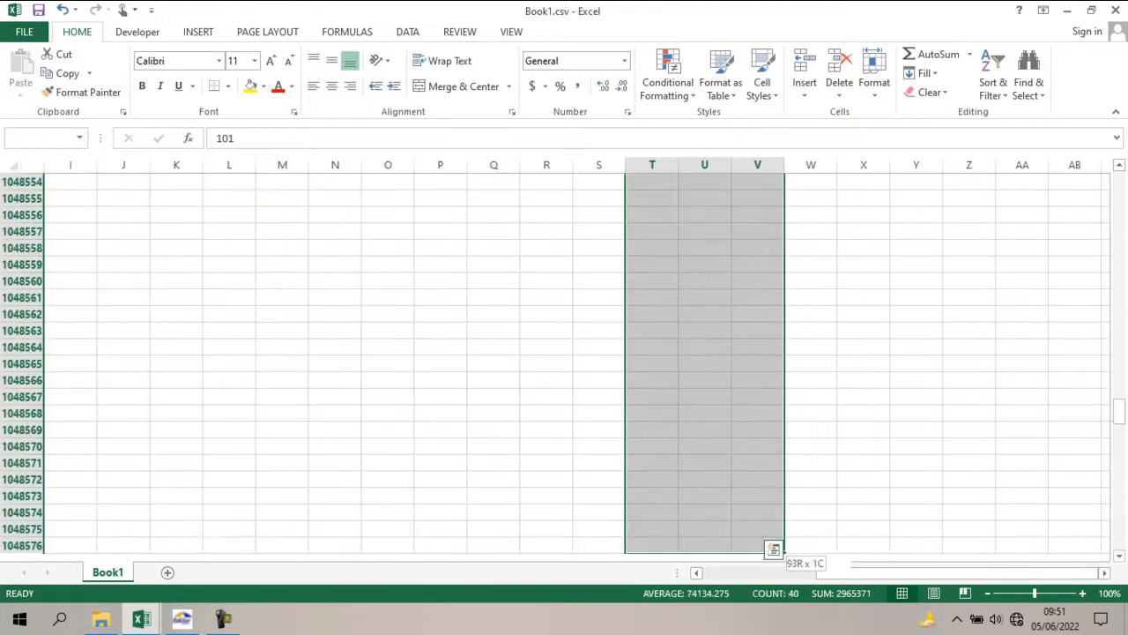
key(Delete)
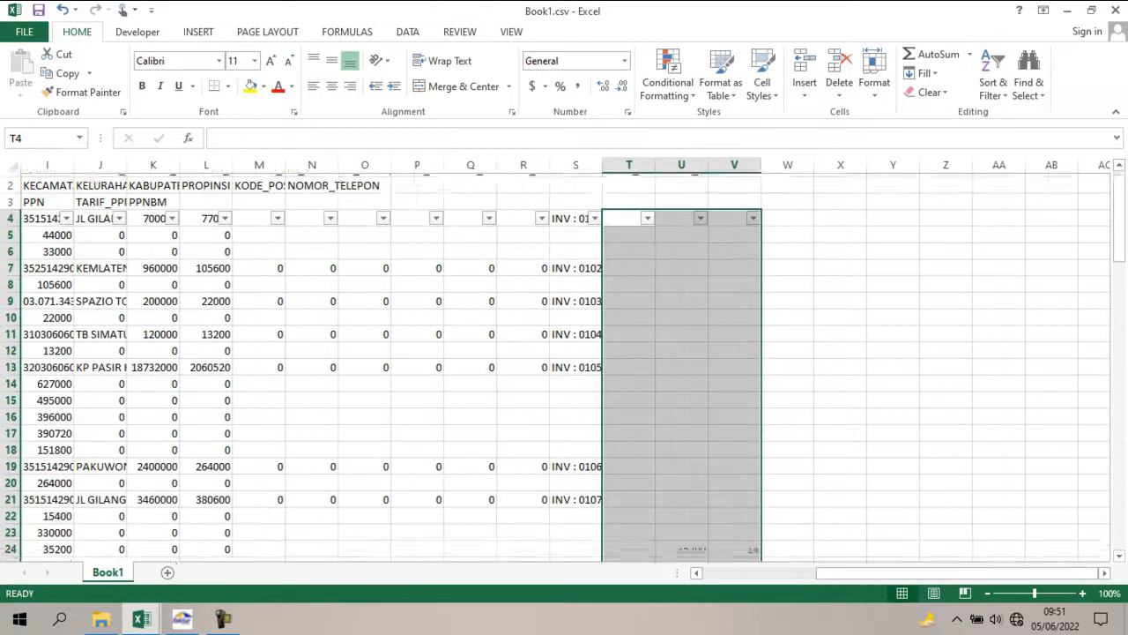
click(1051, 215)
drag(957, 573, 837, 573)
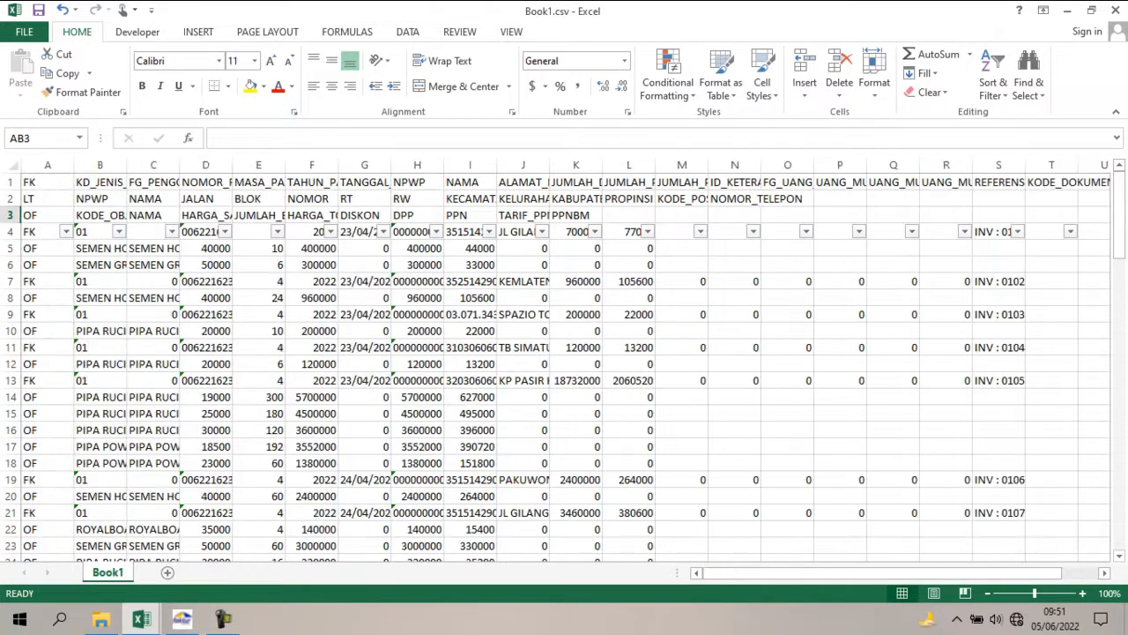
Turn off the filters on row 4 of Book1.csv.
click(11, 230)
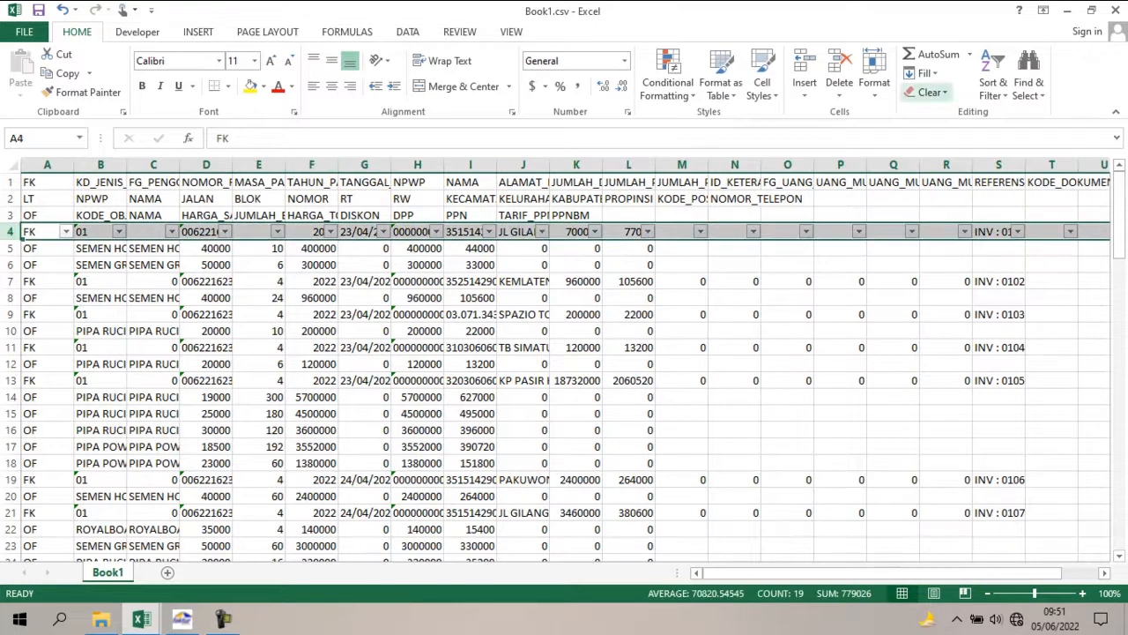
click(993, 83)
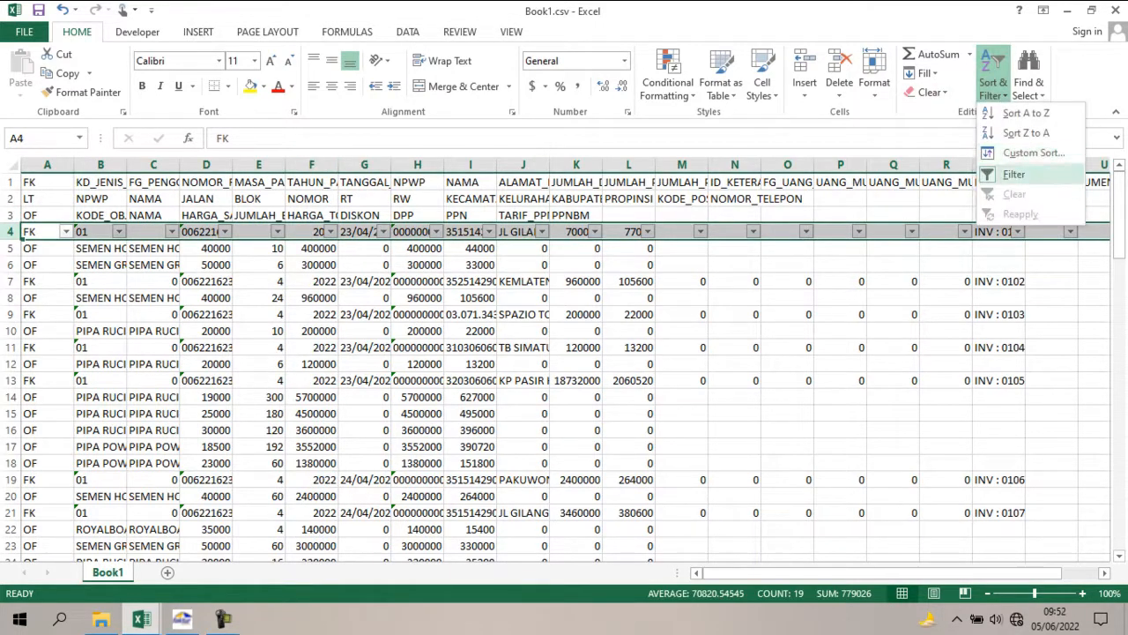
click(1009, 173)
click(1051, 281)
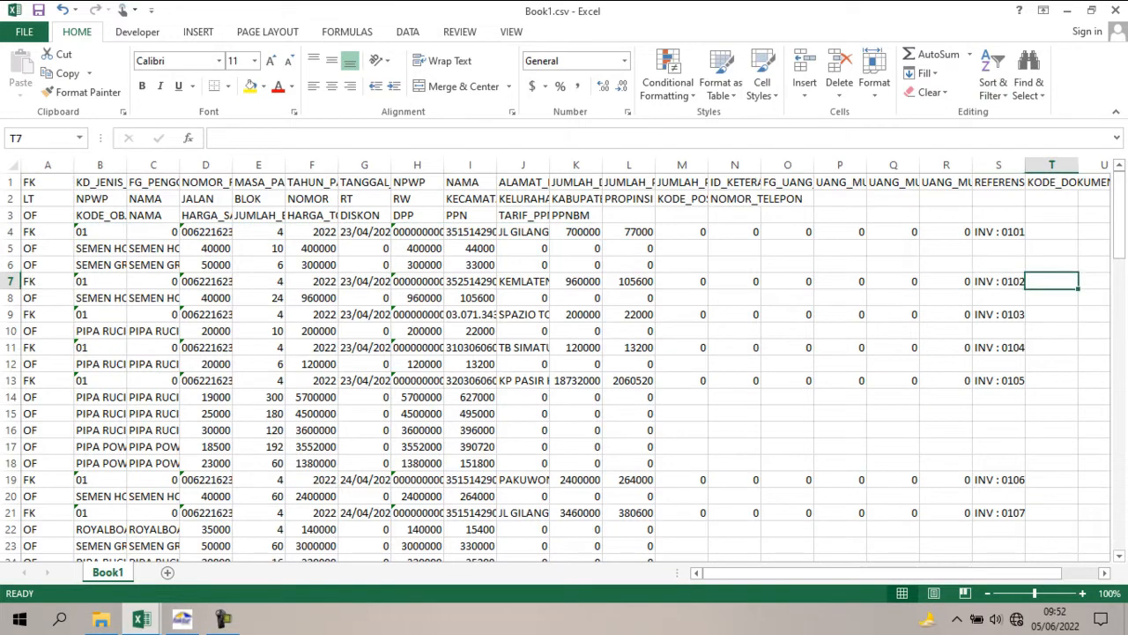
Save the workbook as CSV (Comma delimited) in the IMPORT FP folder, overwriting the existing Book1.csv.
click(25, 32)
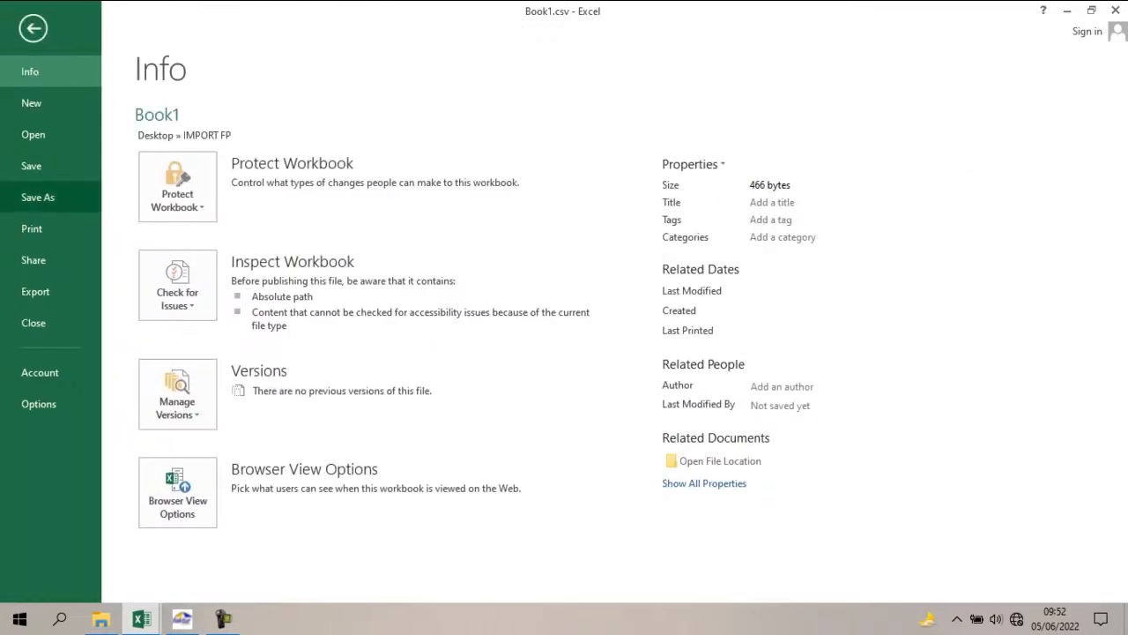
click(38, 197)
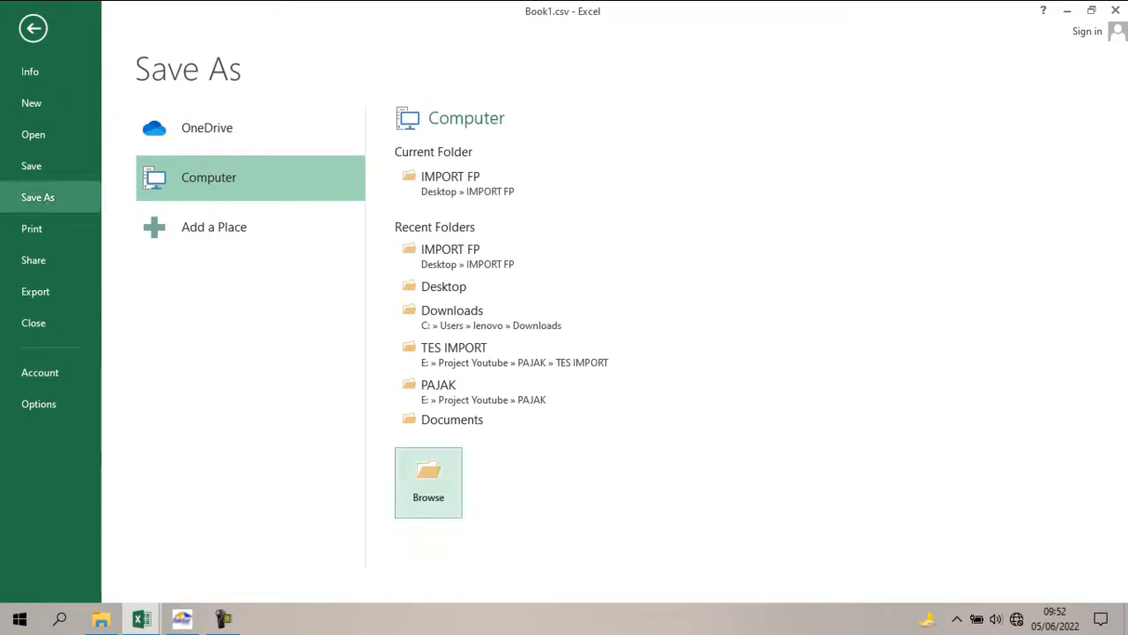
click(428, 482)
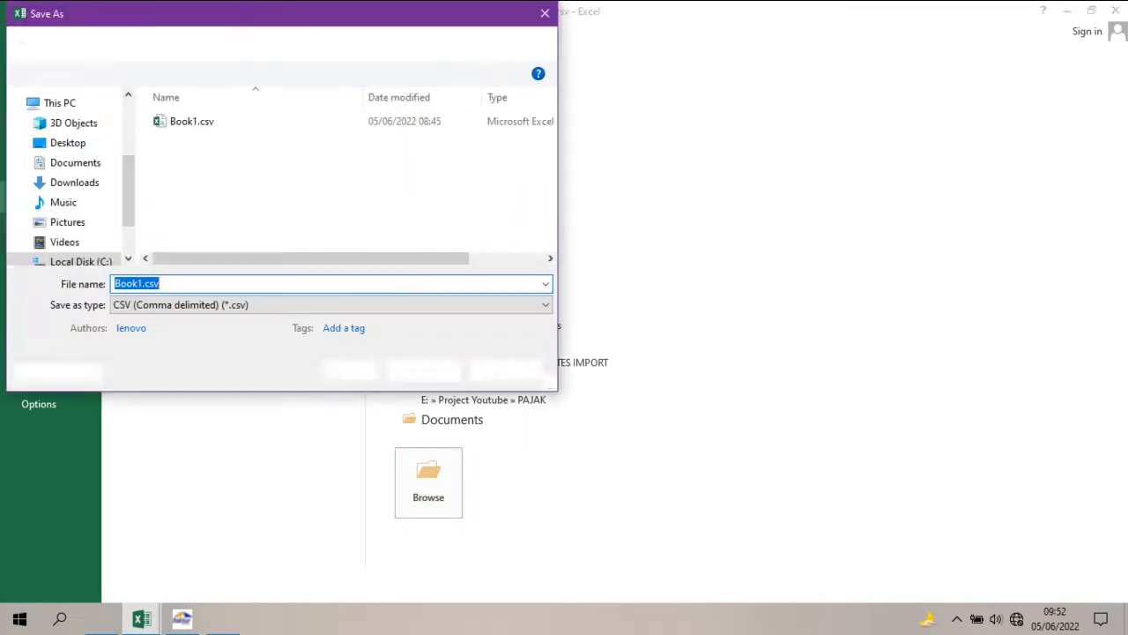
click(330, 305)
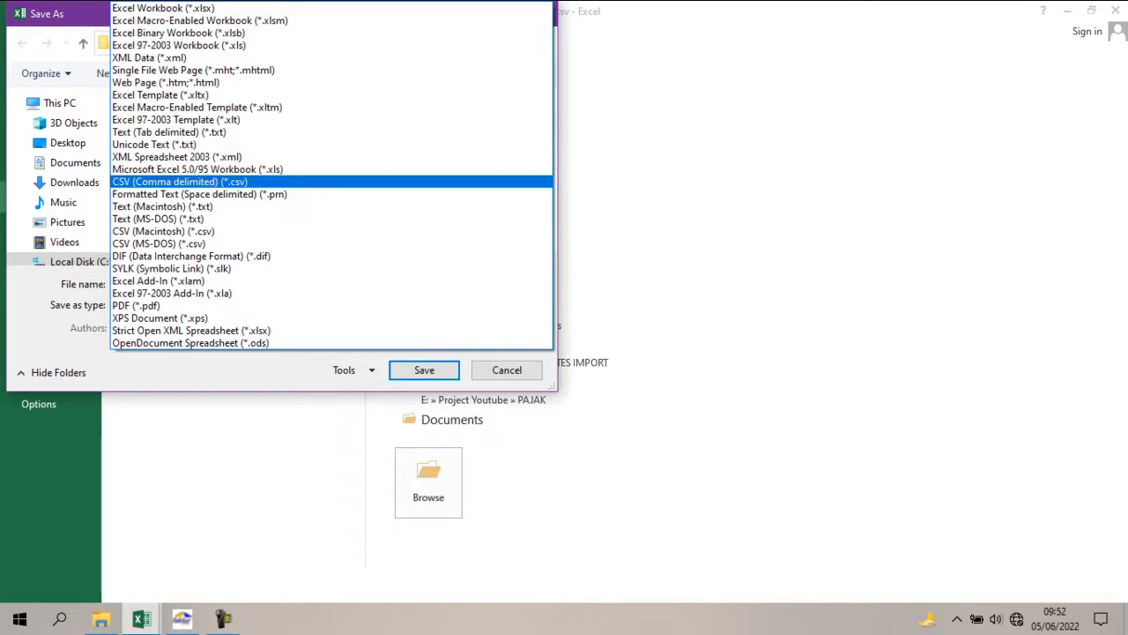
click(180, 182)
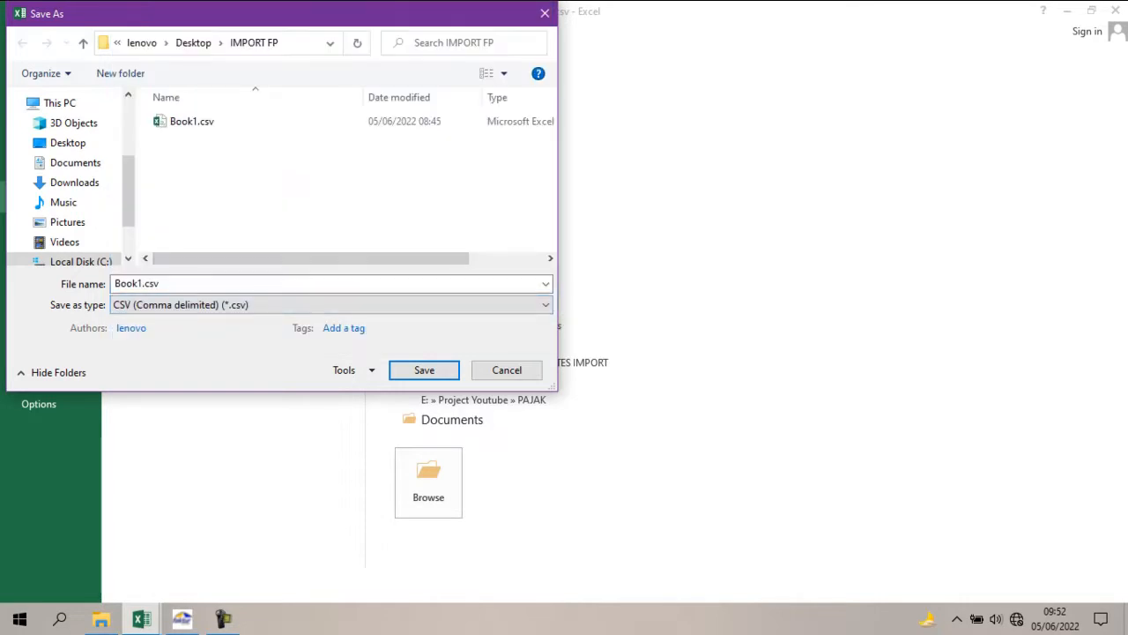
click(192, 122)
key(Return)
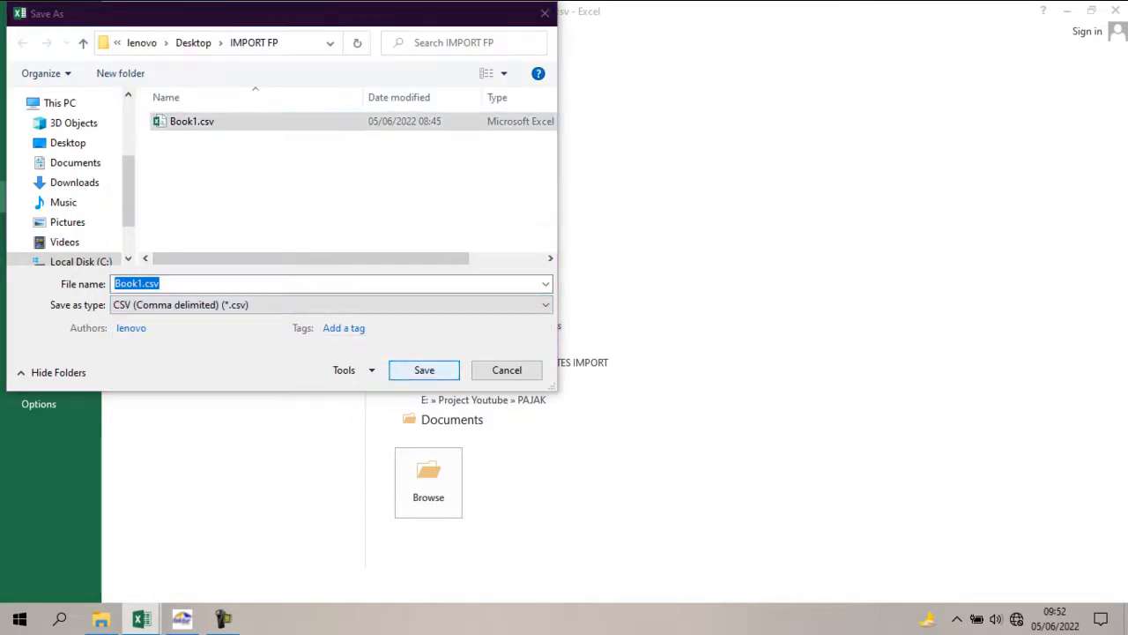
key(Left)
key(Return)
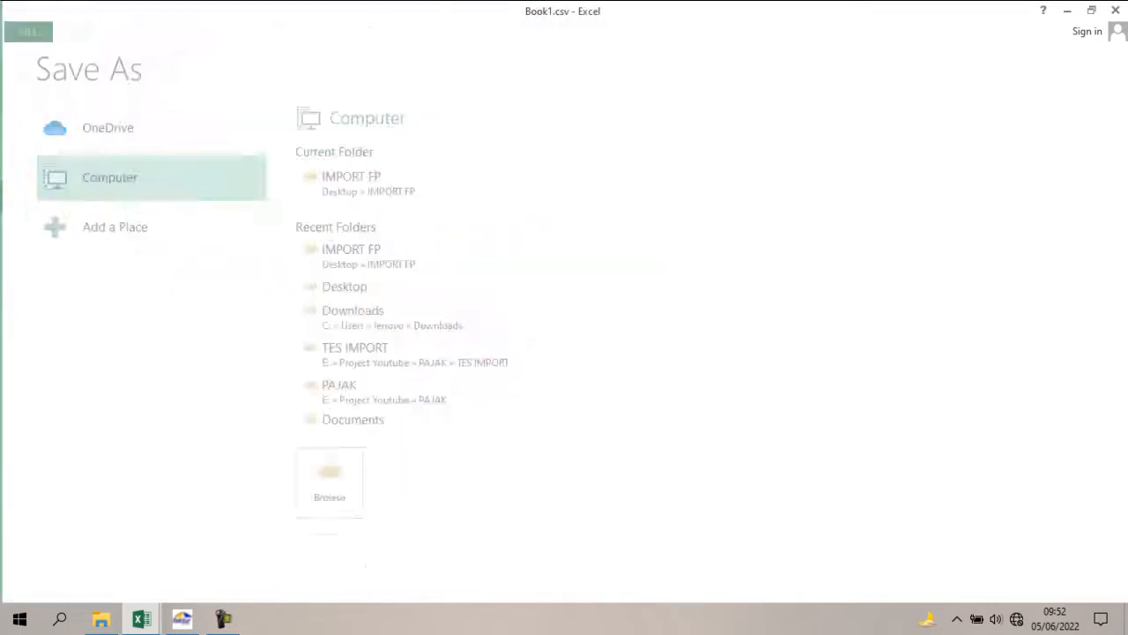
key(Return)
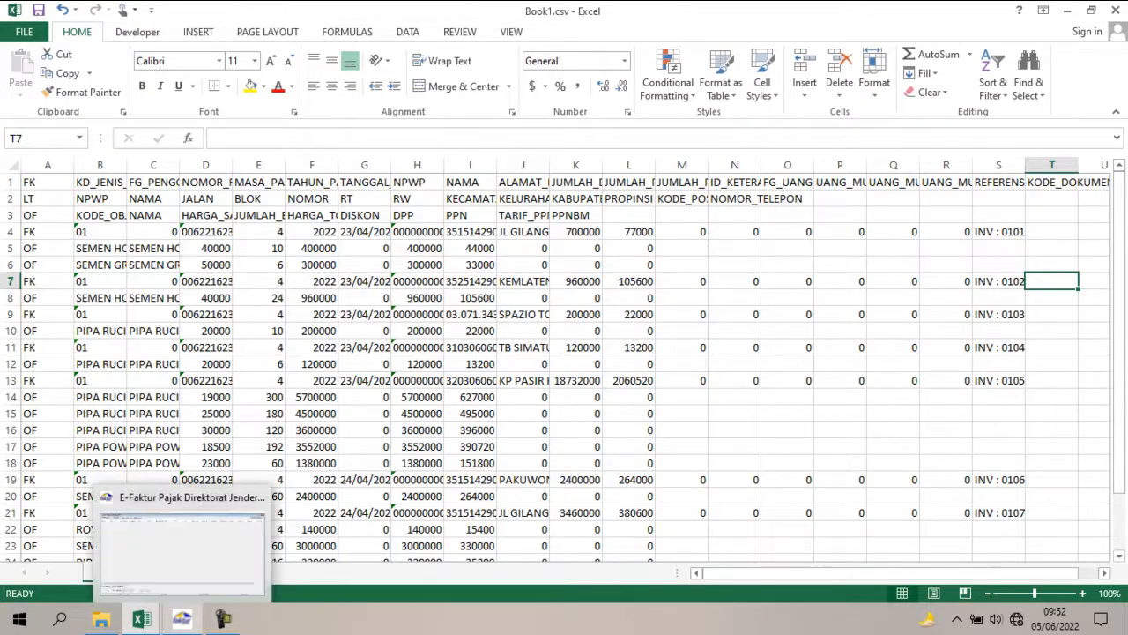
Switch to the E-Faktur application and refresh the Daftar Faktur Pajak Keluaran list.
click(182, 617)
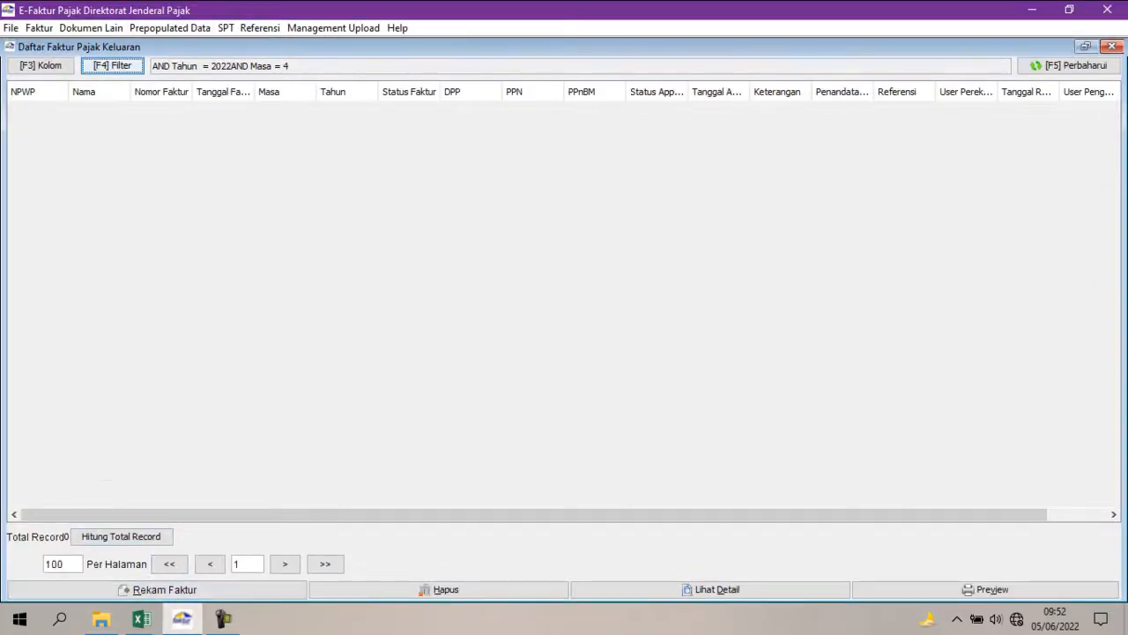
key(F5)
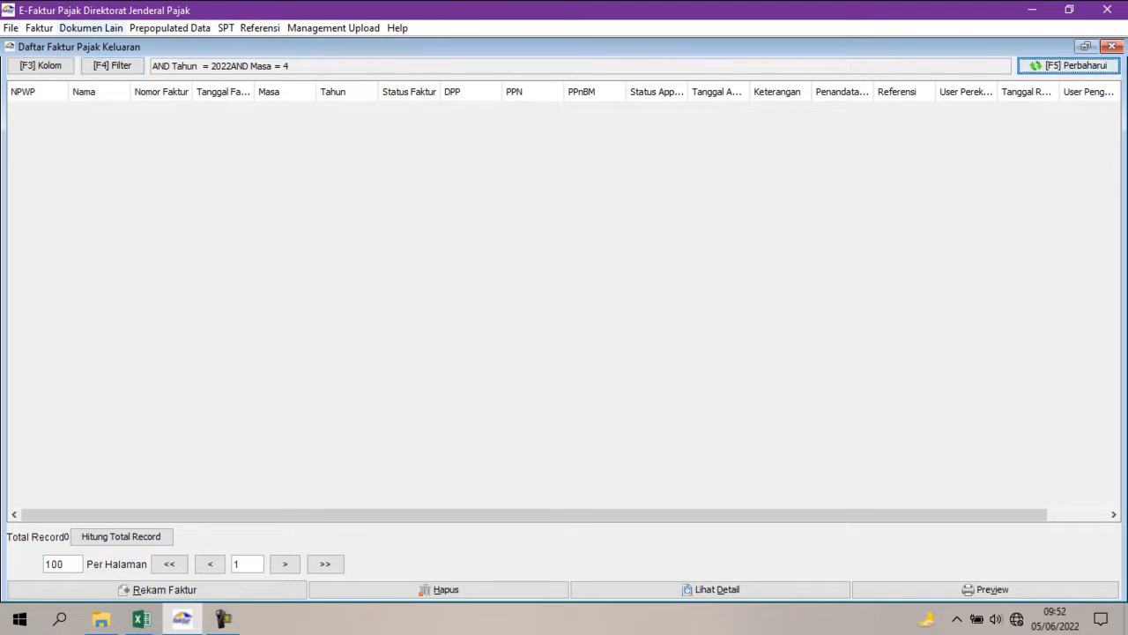
Load Book1.csv from the IMPORT FP desktop folder into Import Faktur Pajak Keluaran and process the import.
click(38, 29)
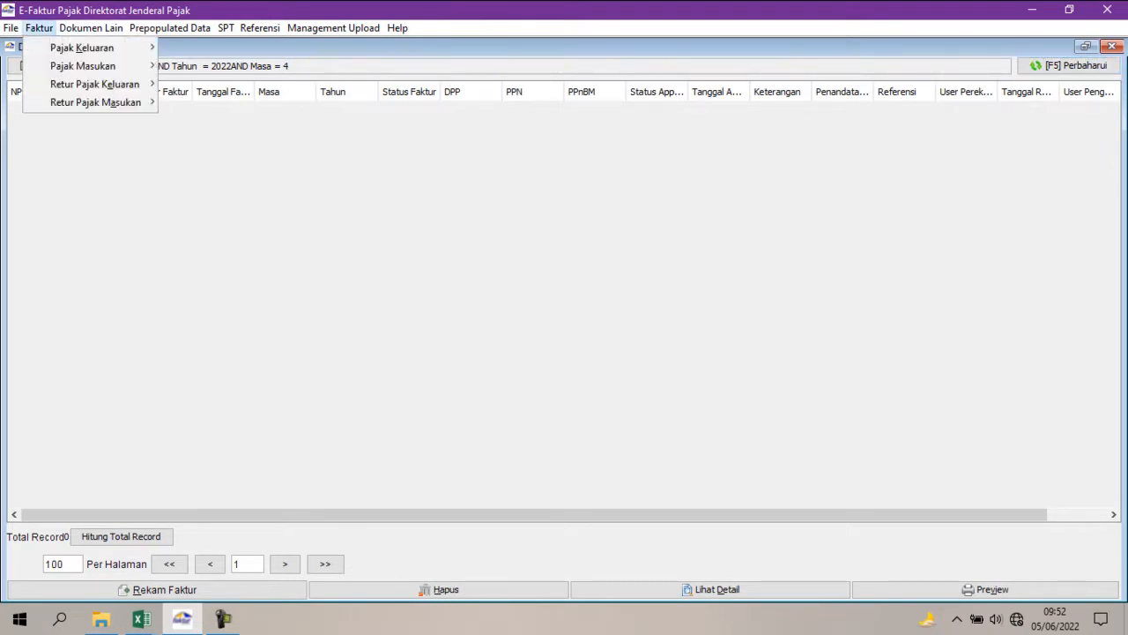
mouse_move(82, 47)
click(196, 81)
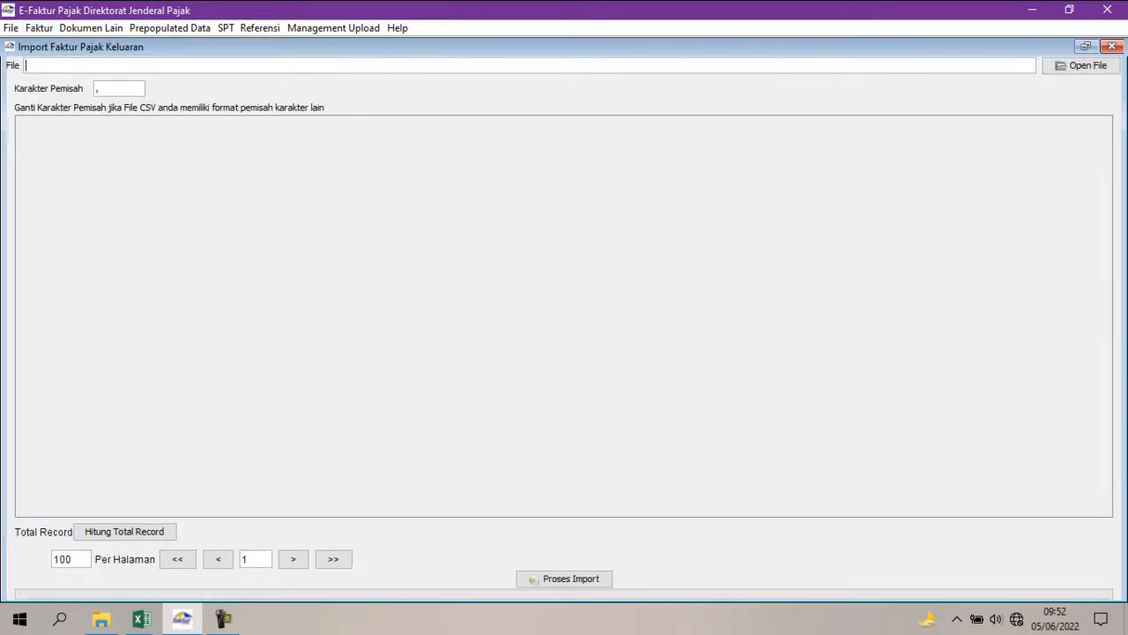
click(1081, 66)
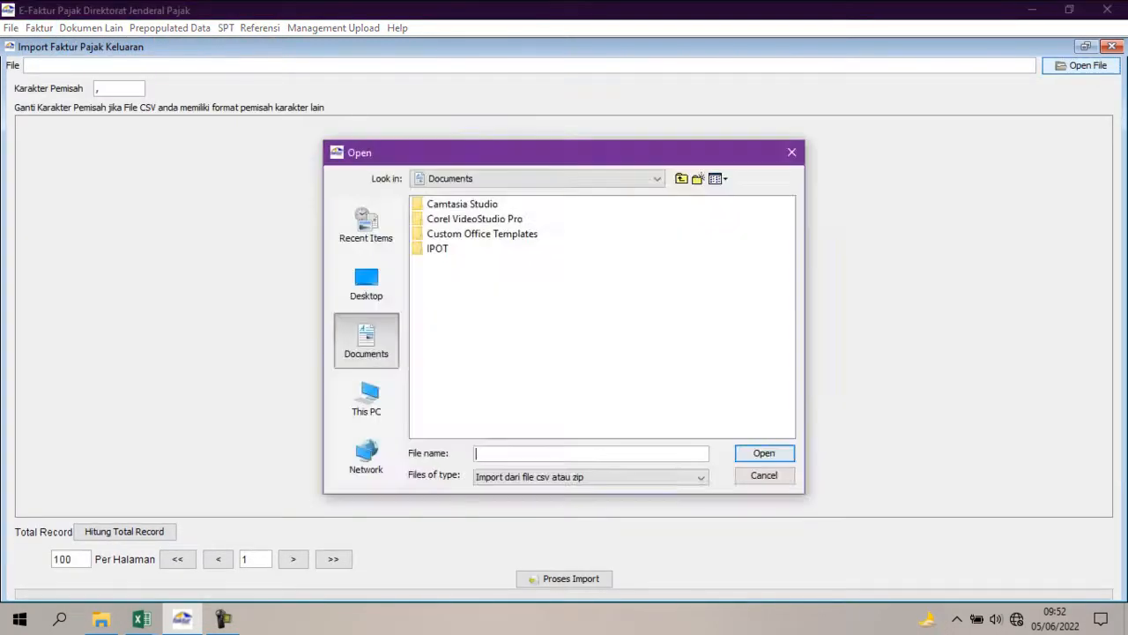
click(366, 225)
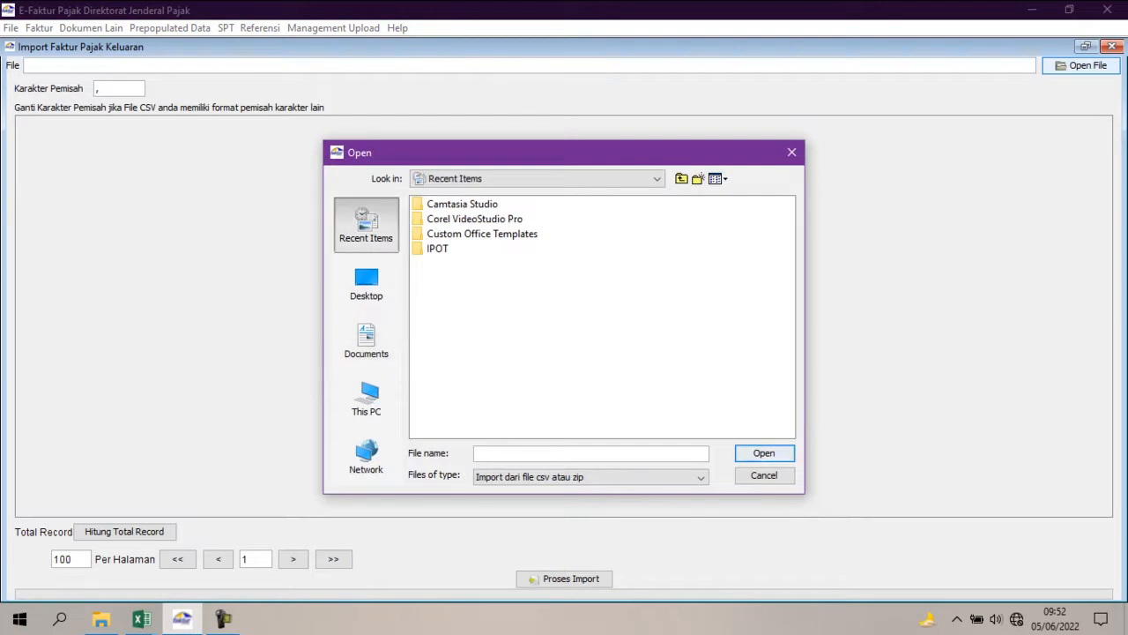
click(365, 283)
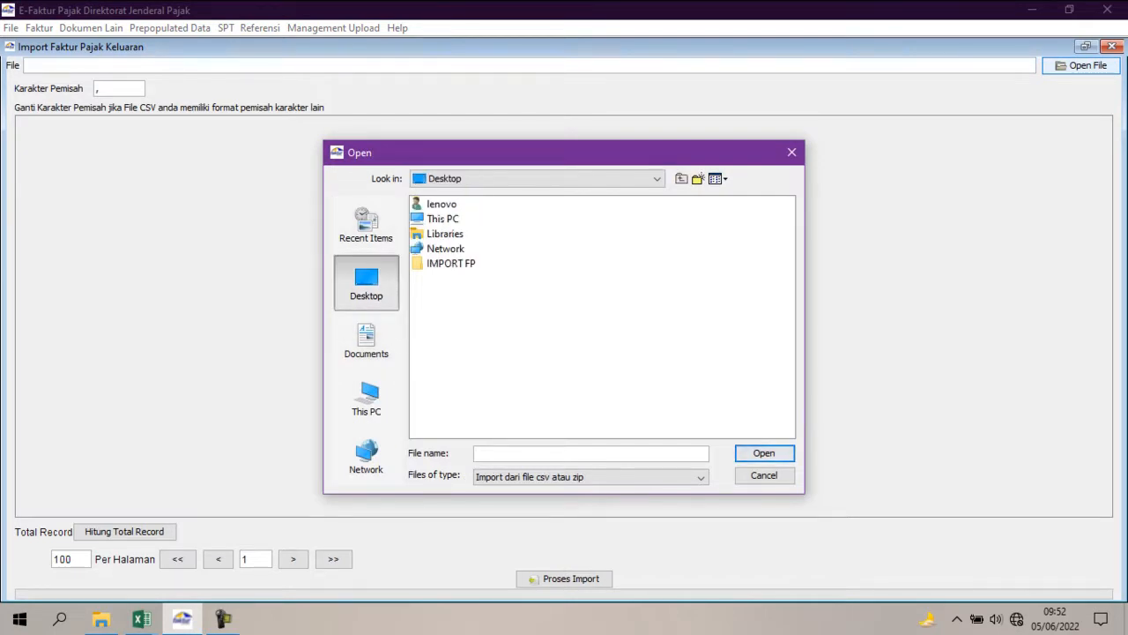
double_click(445, 263)
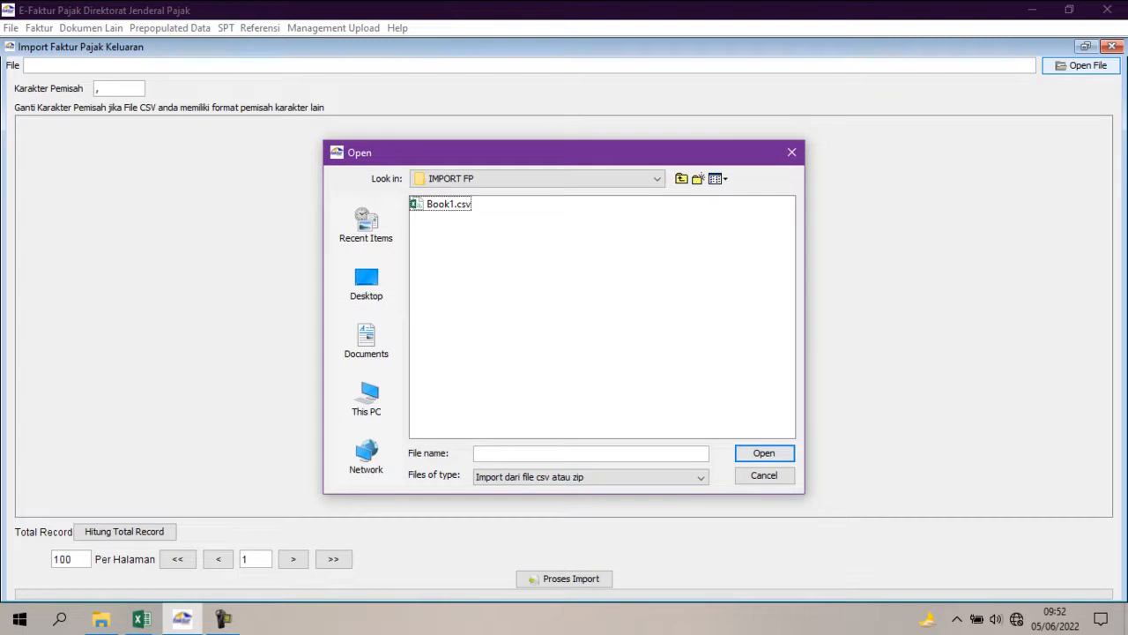
double_click(448, 204)
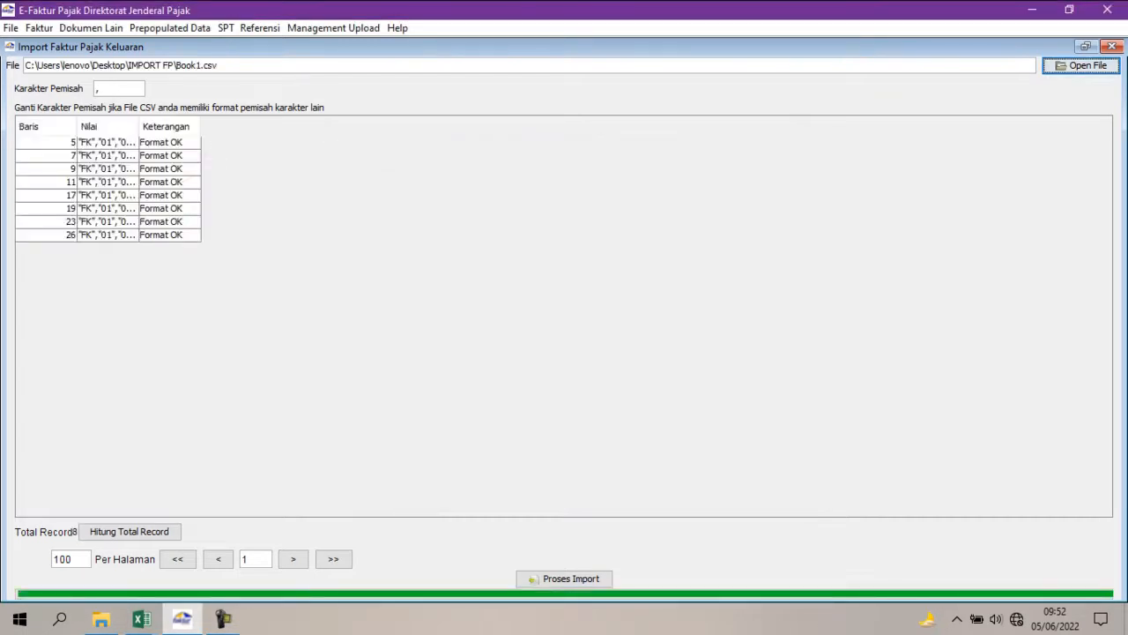
click(564, 579)
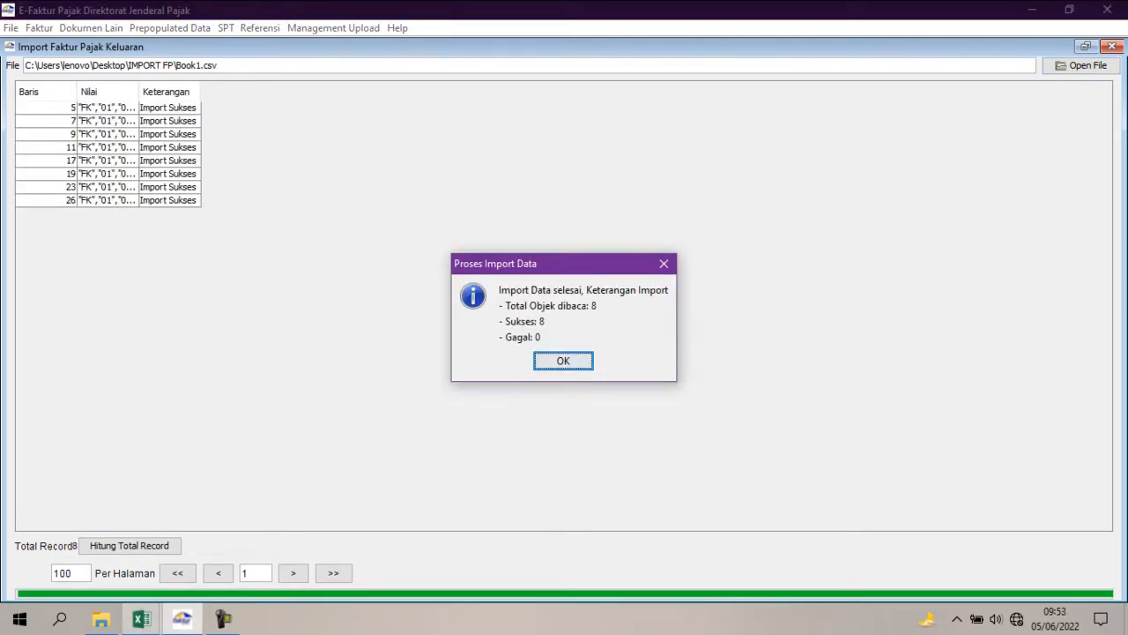
Switch to Excel and review the invoice numbers on the PENJUALAN sheet of REKAP.xls.
click(141, 619)
click(264, 542)
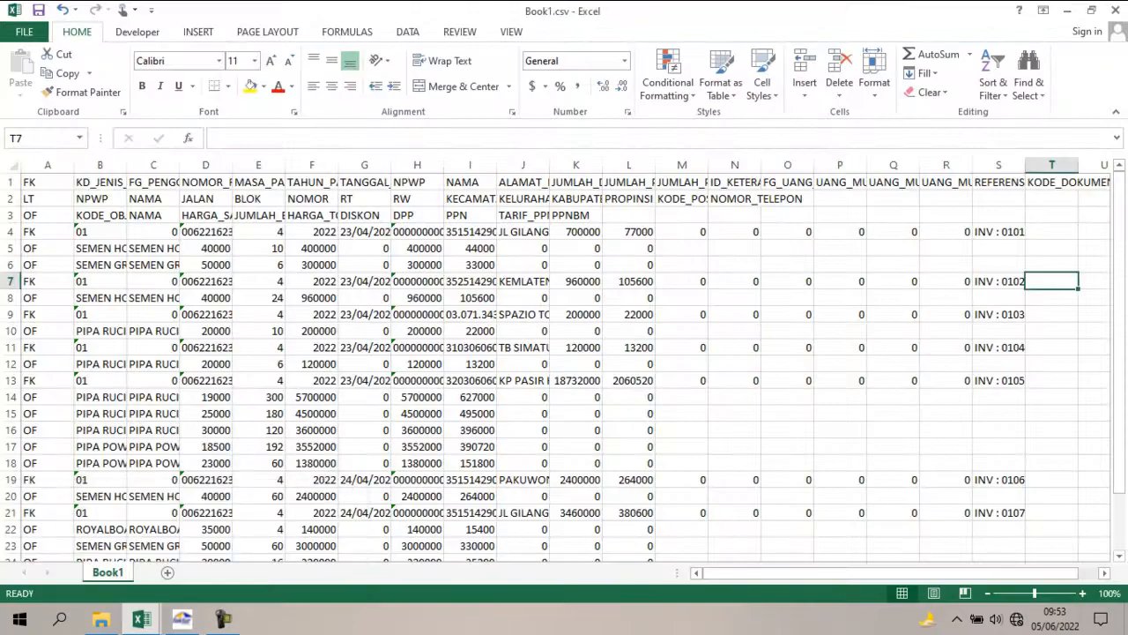
click(141, 618)
click(62, 589)
click(176, 572)
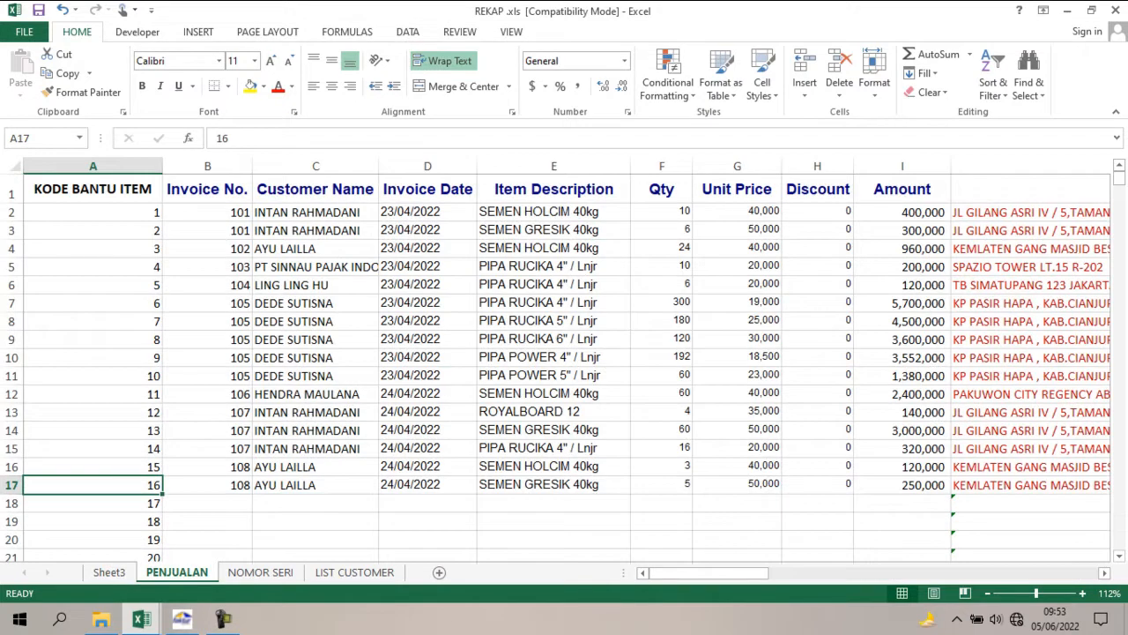
click(207, 230)
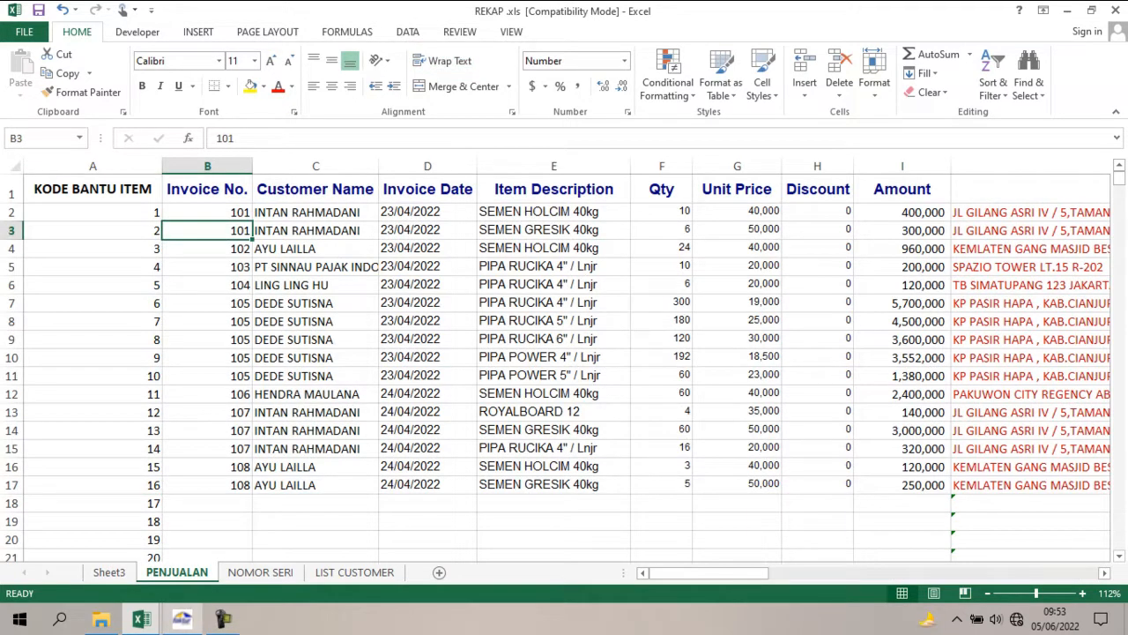
Return to E-Faktur, dismiss the import summary, close the import window and refresh the Daftar Faktur Pajak Keluaran list.
click(182, 619)
click(563, 360)
click(1112, 46)
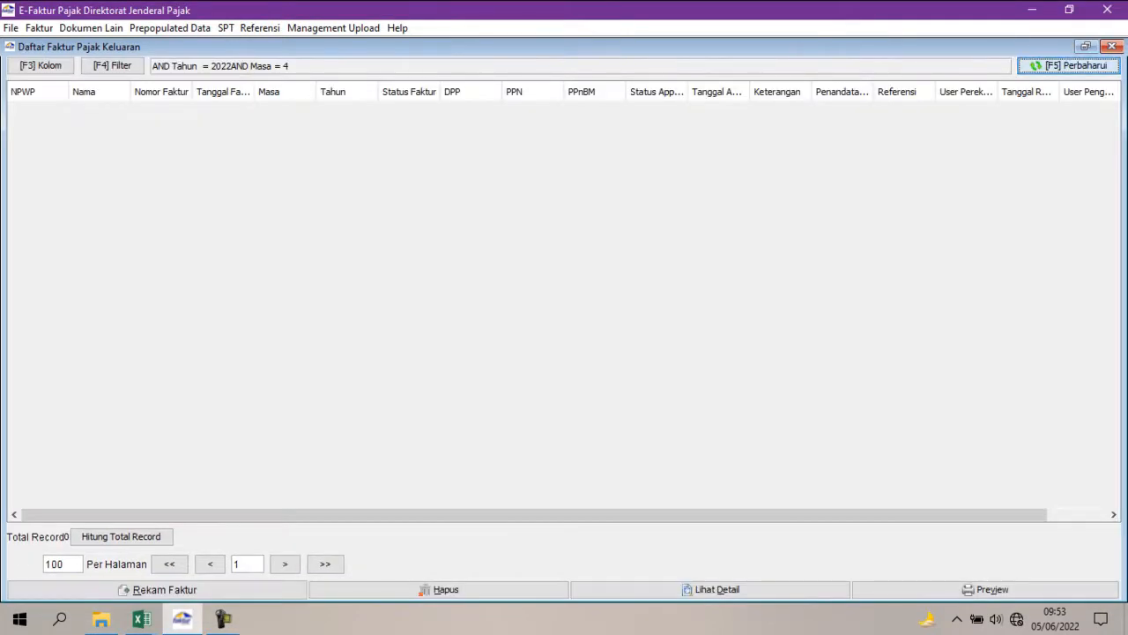
key(F5)
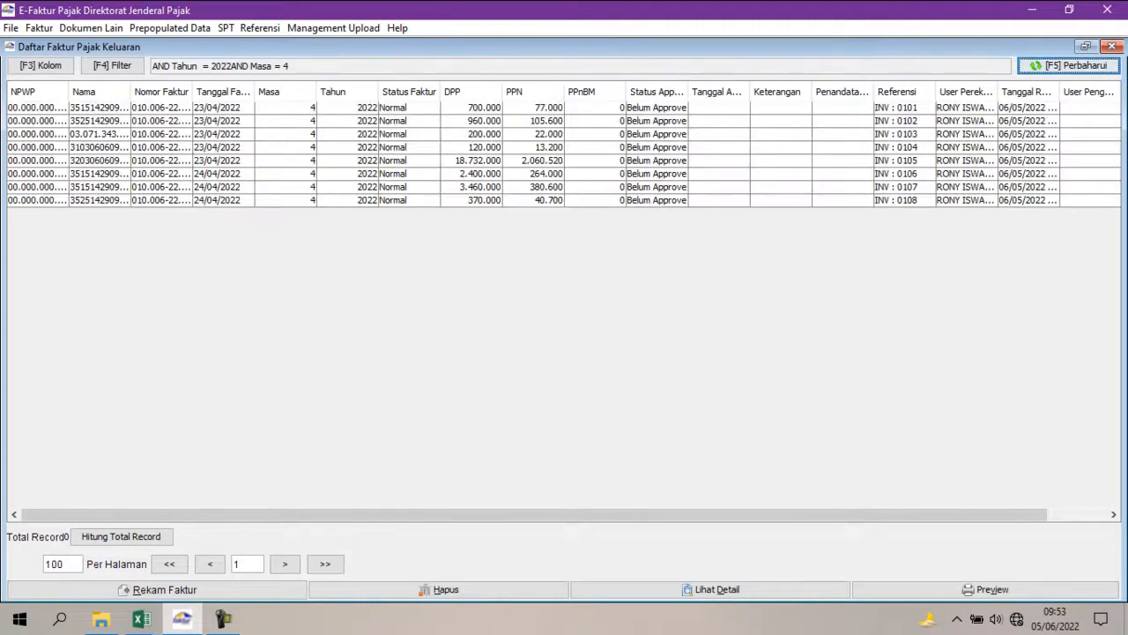
Switch to REKAP.xls in Excel and inspect all the invoice 105 rows on the PENJUALAN sheet.
click(141, 619)
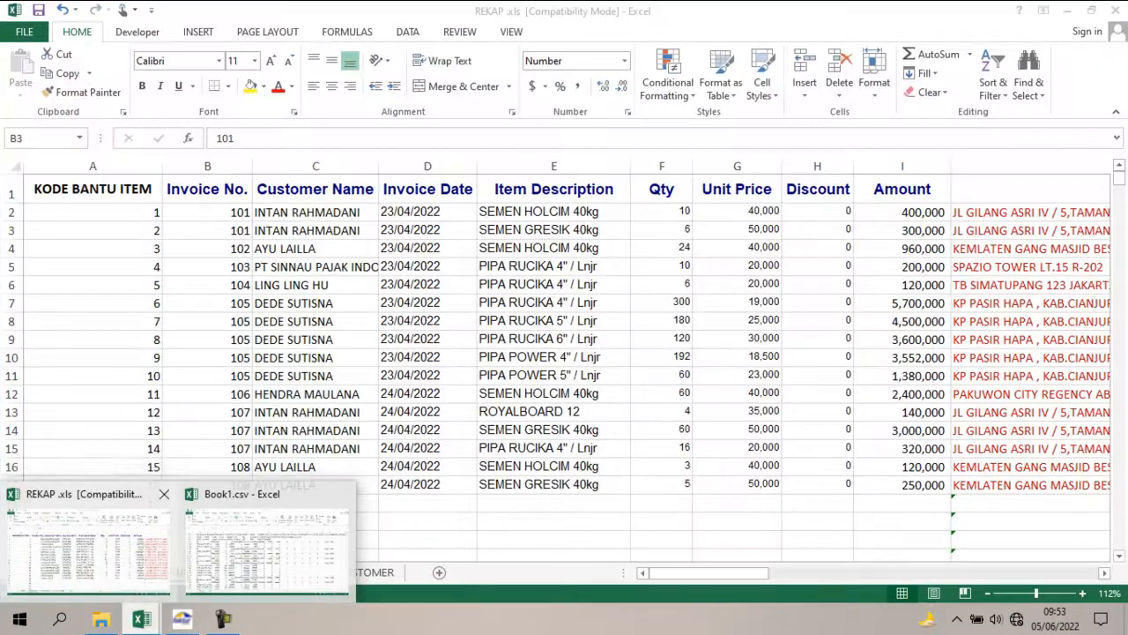
click(88, 529)
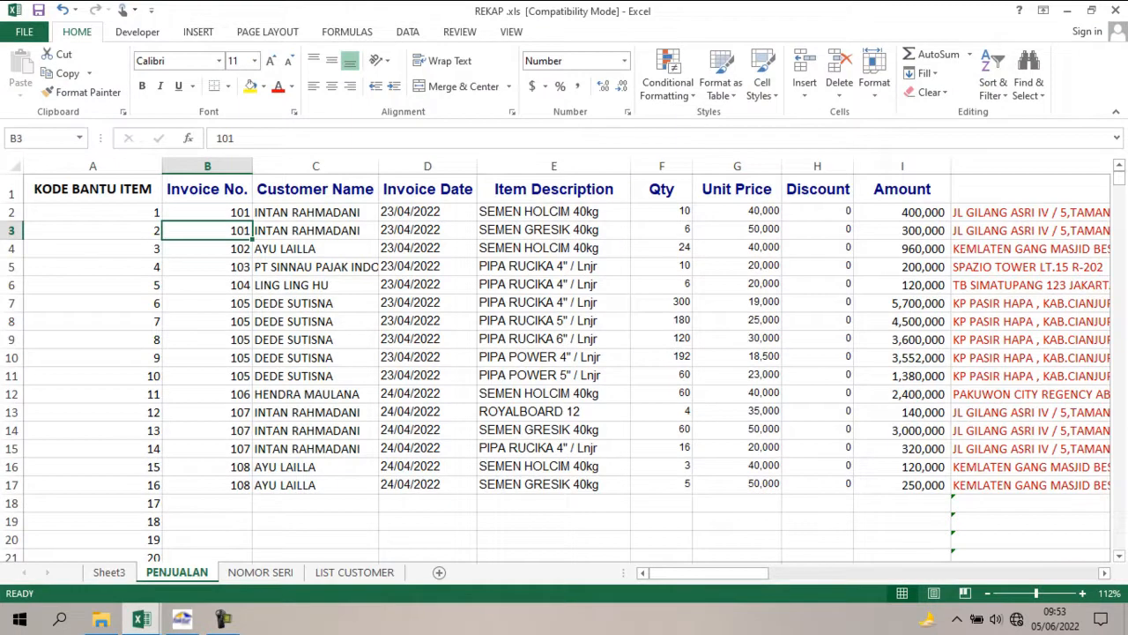
drag(207, 303, 207, 358)
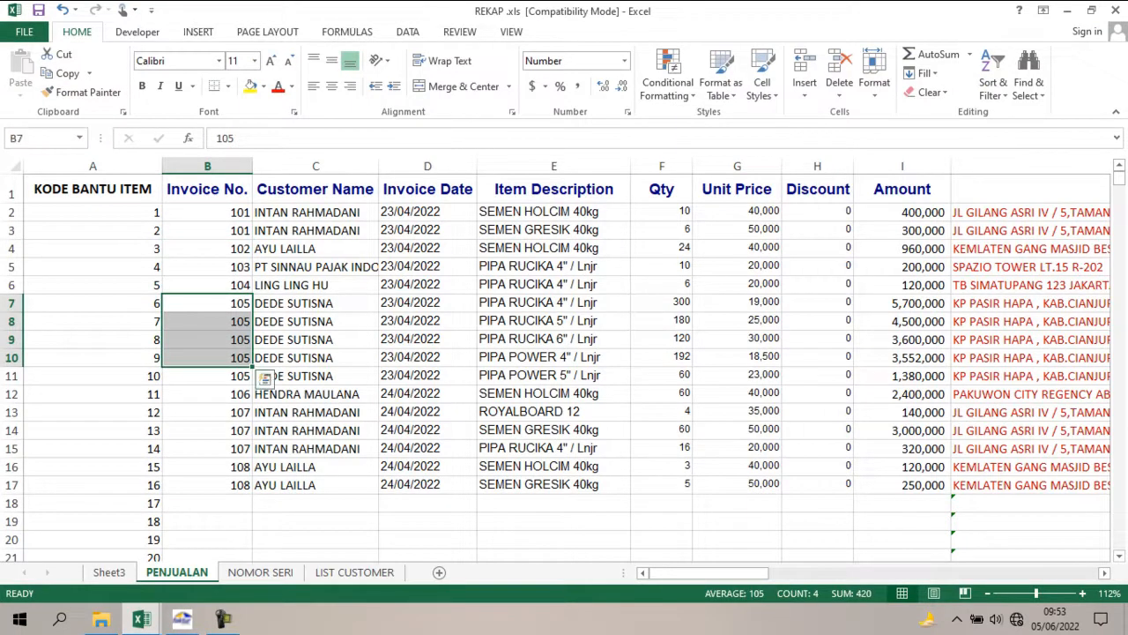
key(shift+Down)
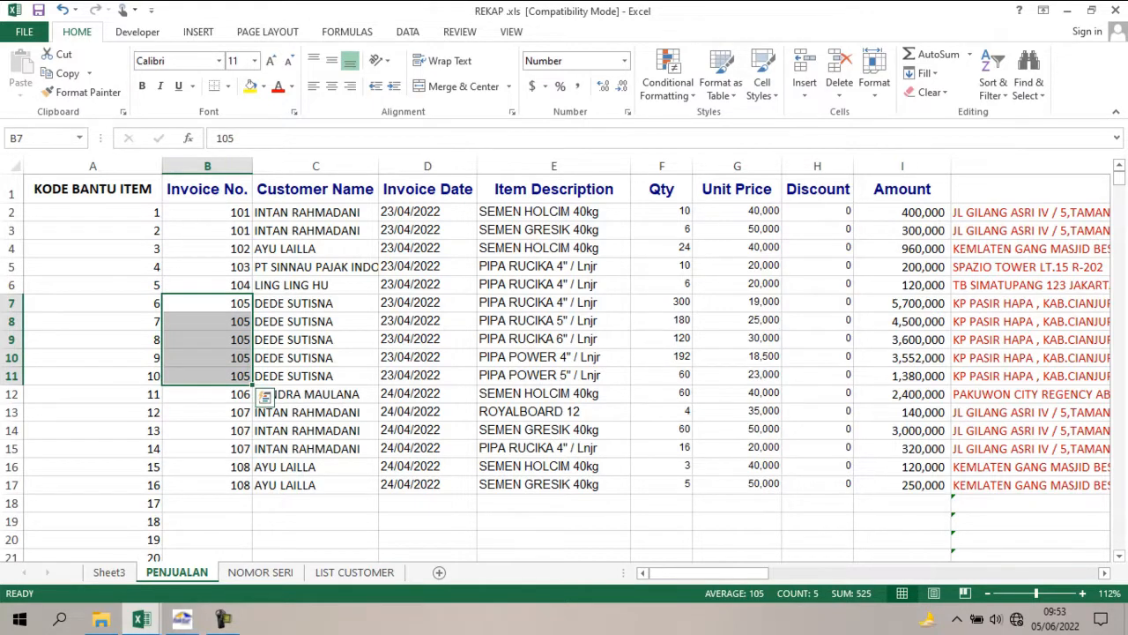
Return to E-Faktur and preview the tax invoice with reference INV : 0105.
click(181, 618)
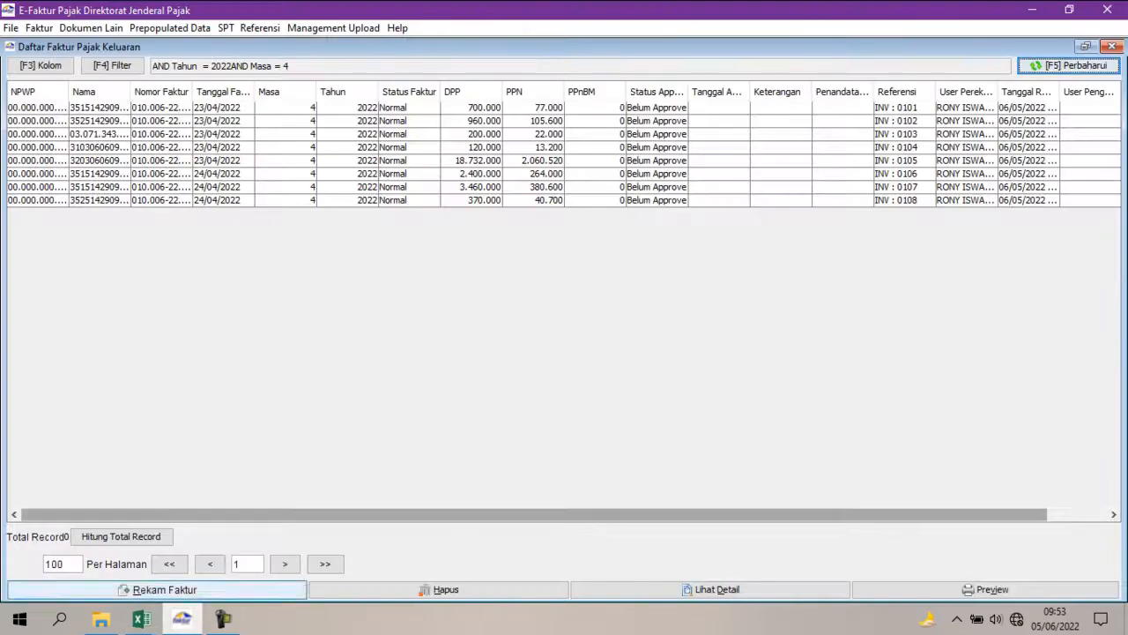
drag(353, 514, 406, 515)
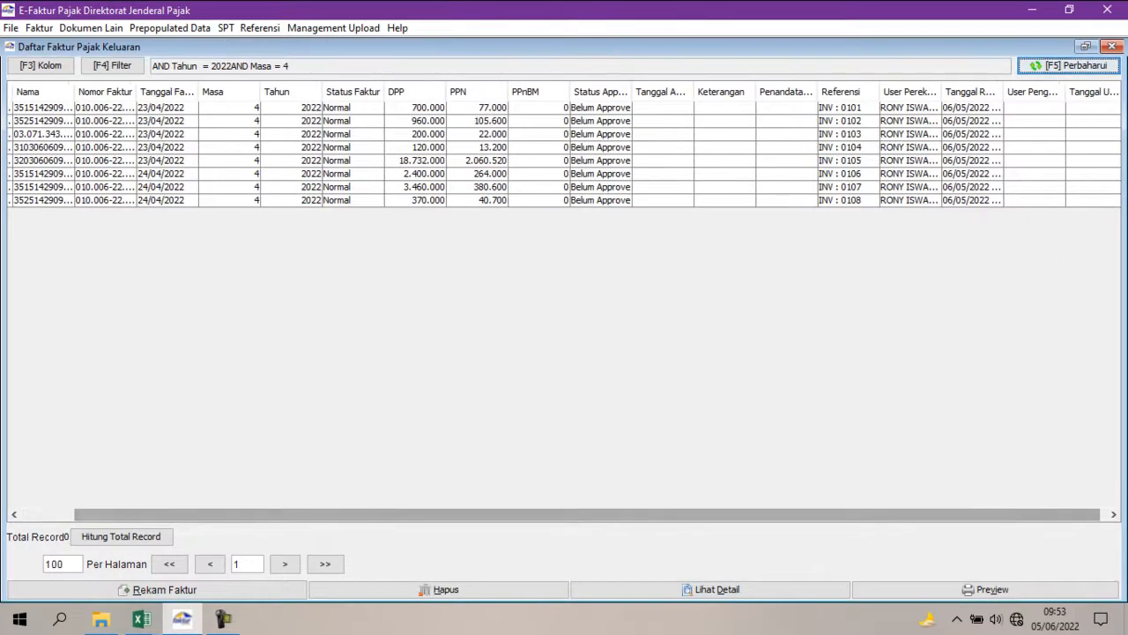
click(476, 160)
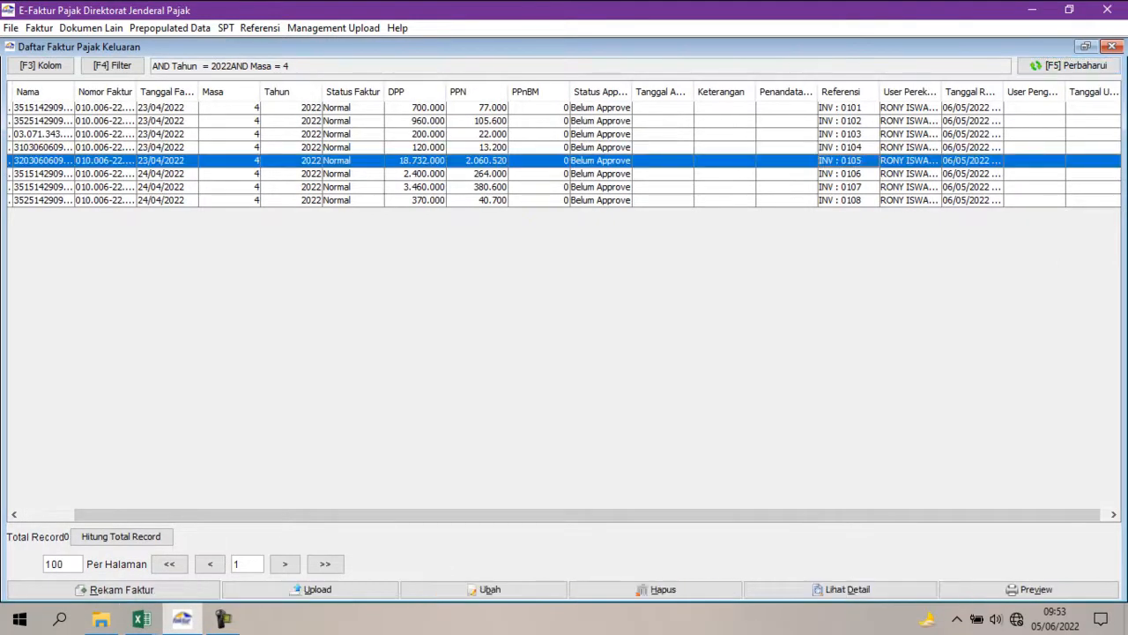
click(1029, 590)
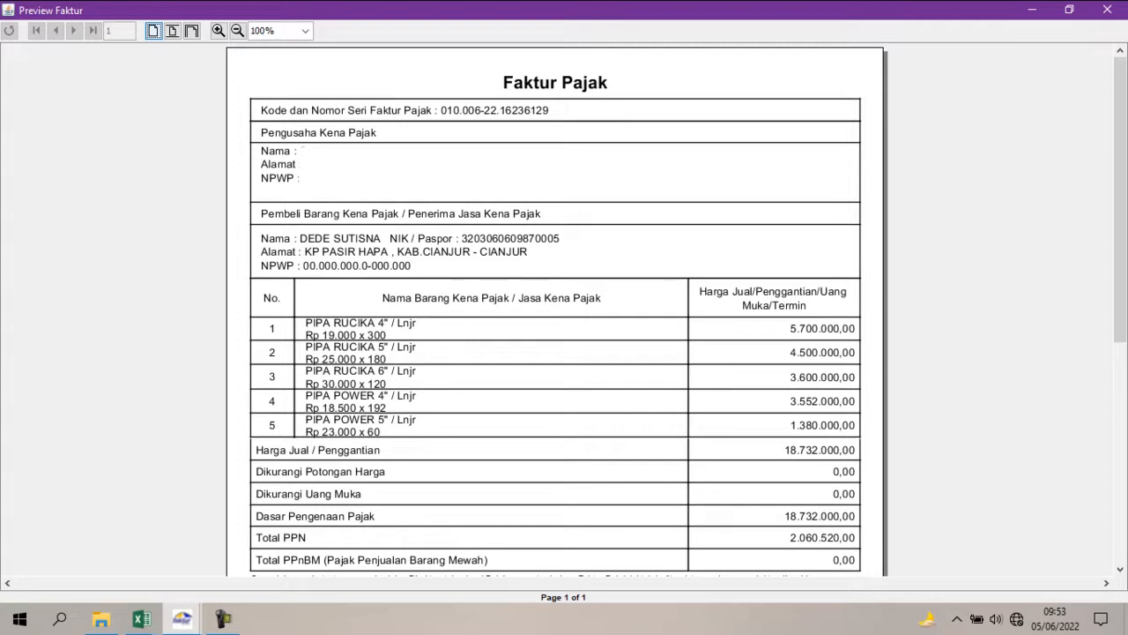
Compare the previewed items with the invoice 105 item descriptions on the PENJUALAN sheet of REKAP.xls in Excel.
click(141, 619)
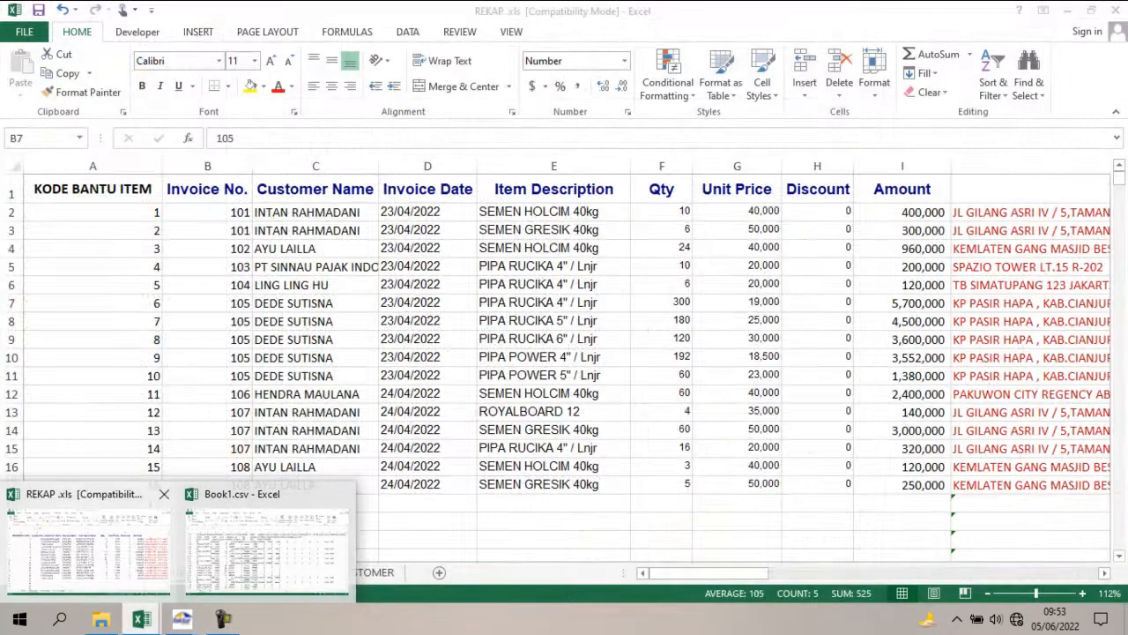
click(89, 542)
click(553, 303)
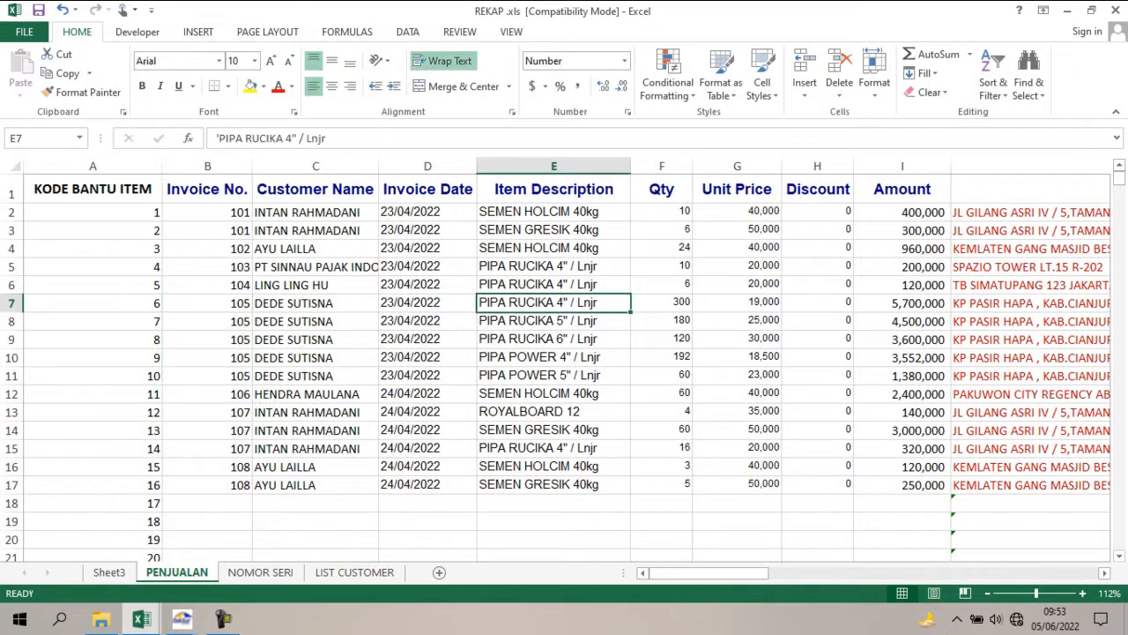
key(Down)
key(Down)
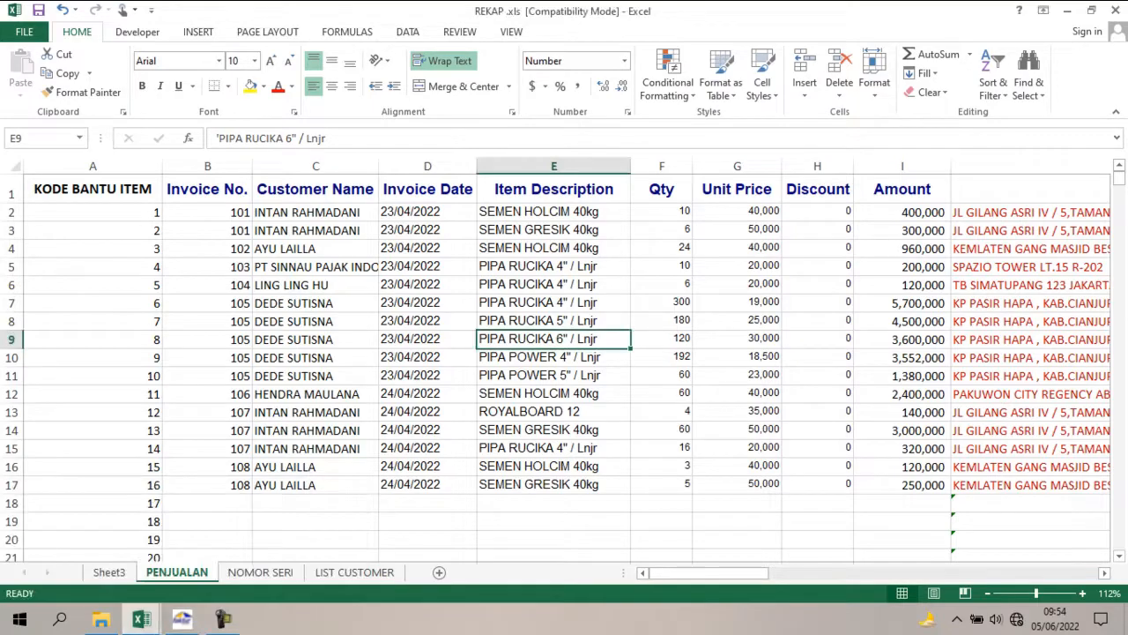
Return to the E-Faktur invoice list and widen the Nomor Faktur and Nama columns to show their full contents.
click(182, 619)
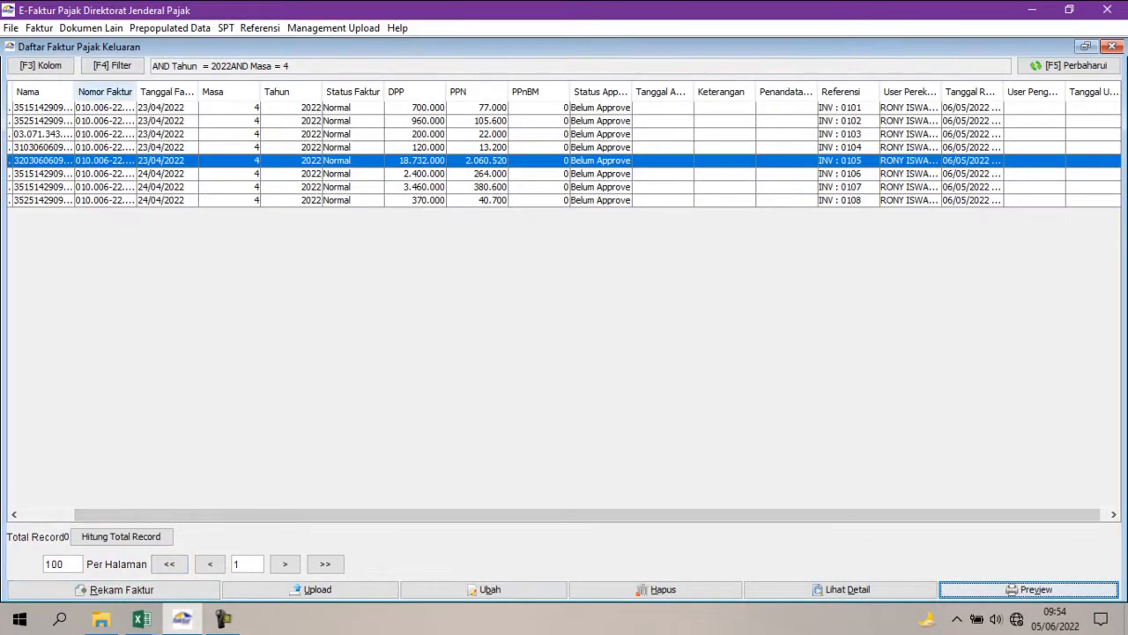
drag(136, 92, 259, 92)
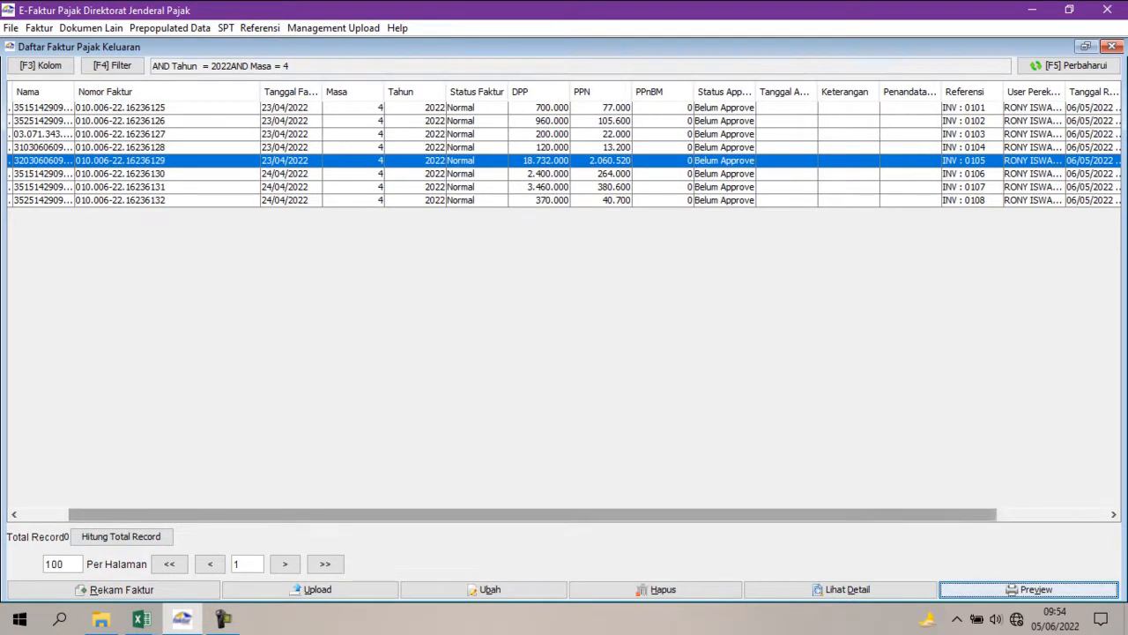
drag(532, 514, 485, 513)
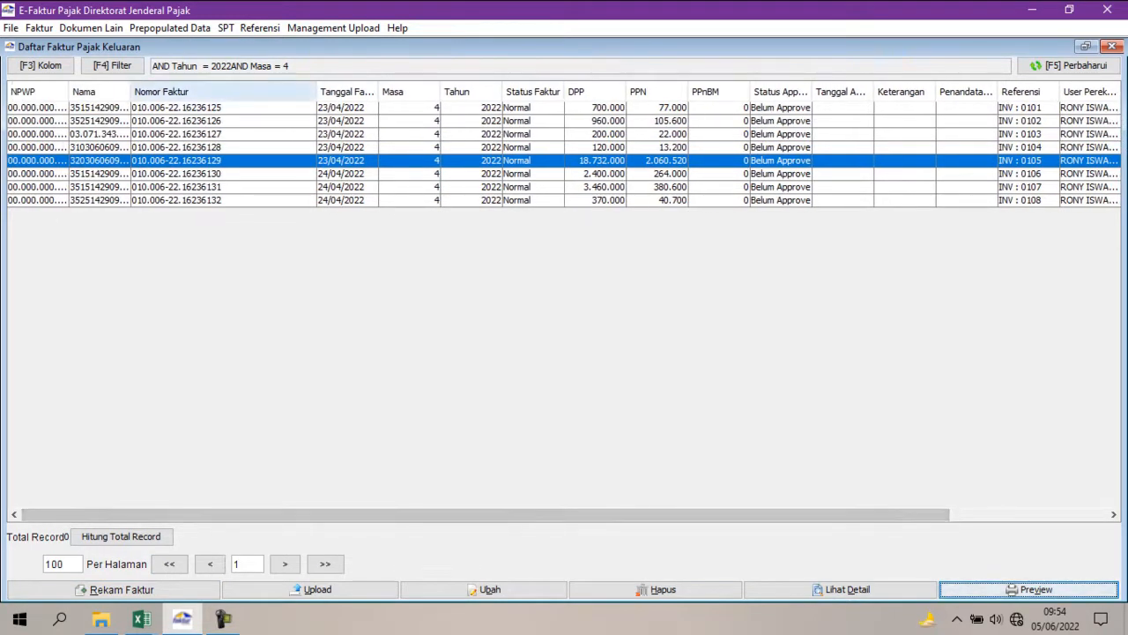
drag(131, 91, 323, 92)
Open the PT SINNAU PAJAK INDONESIA invoice for editing and go to its Lawan Transaksi details.
click(264, 134)
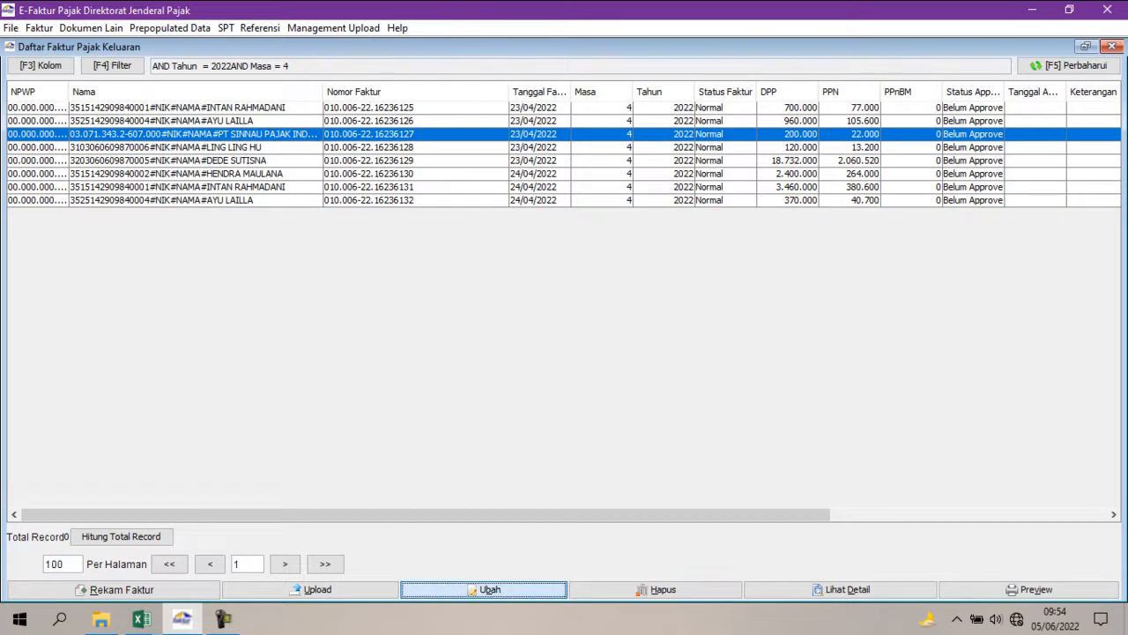
click(483, 589)
click(832, 365)
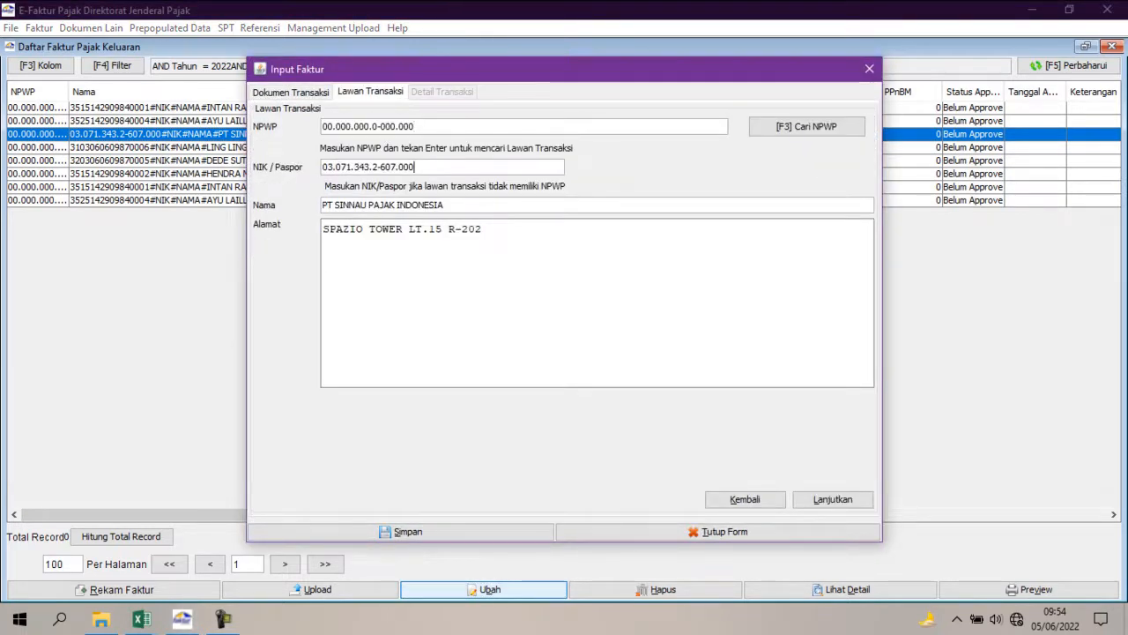
Copy the tax number from the NIK / Paspor field into the NPWP field, replacing the all-zero number.
key(Tab)
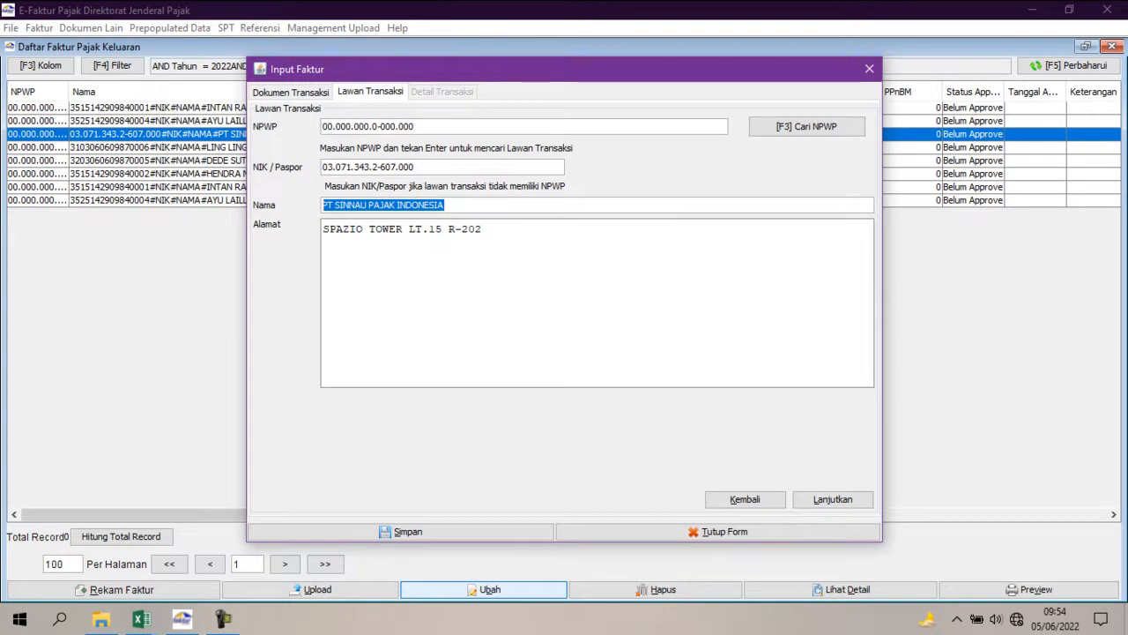
key(shift+Tab)
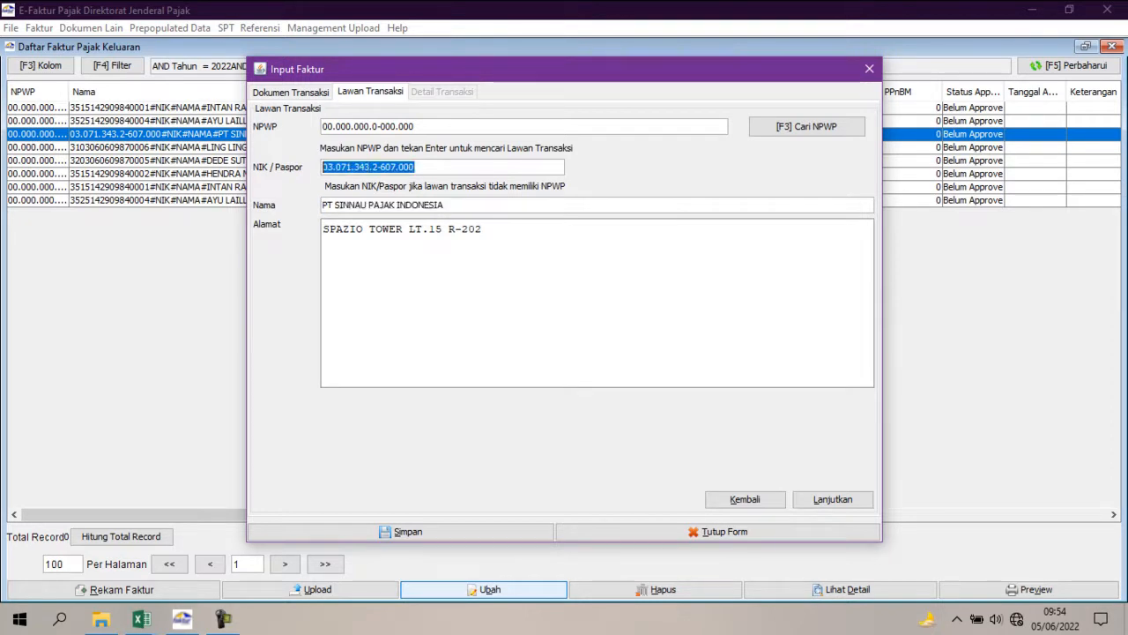
key(shift+Tab)
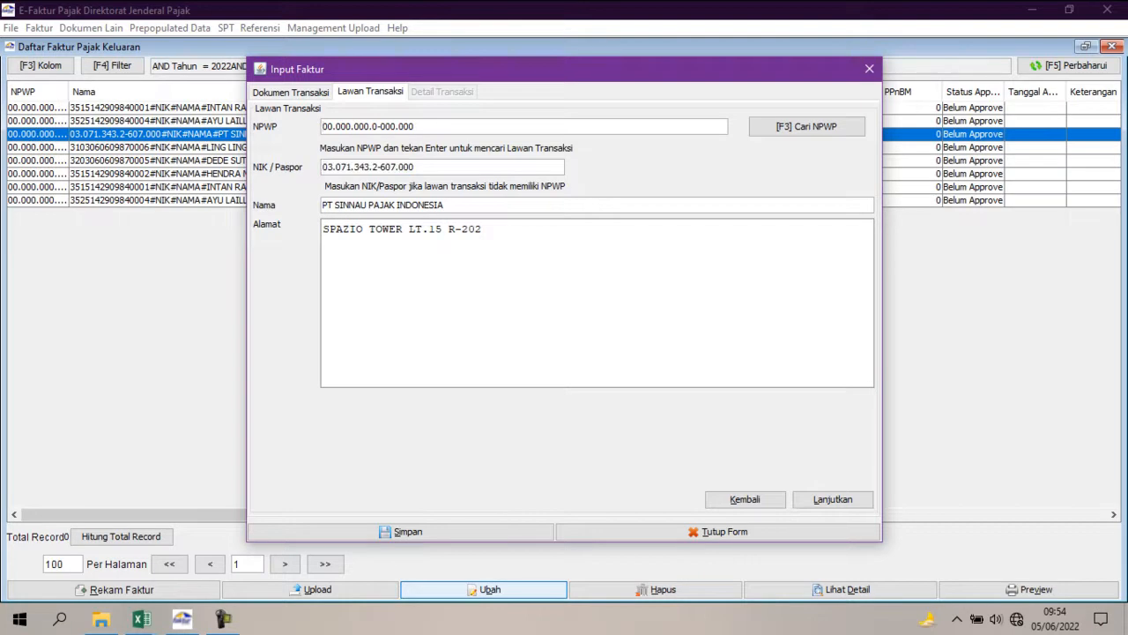
key(Tab)
key(ctrl+c)
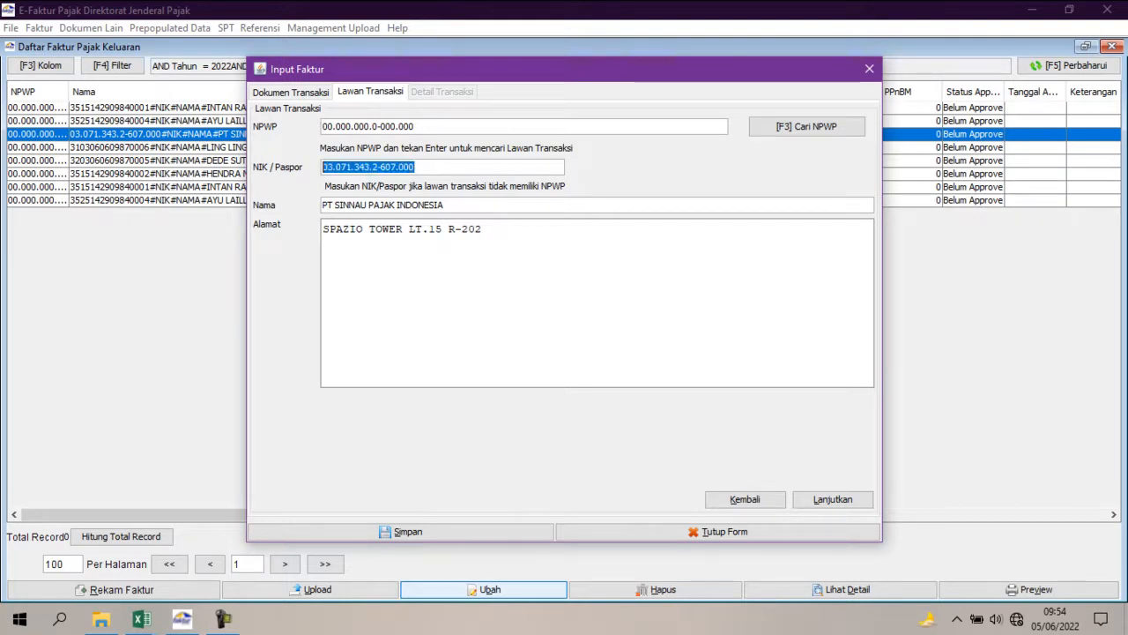
key(shift+Tab)
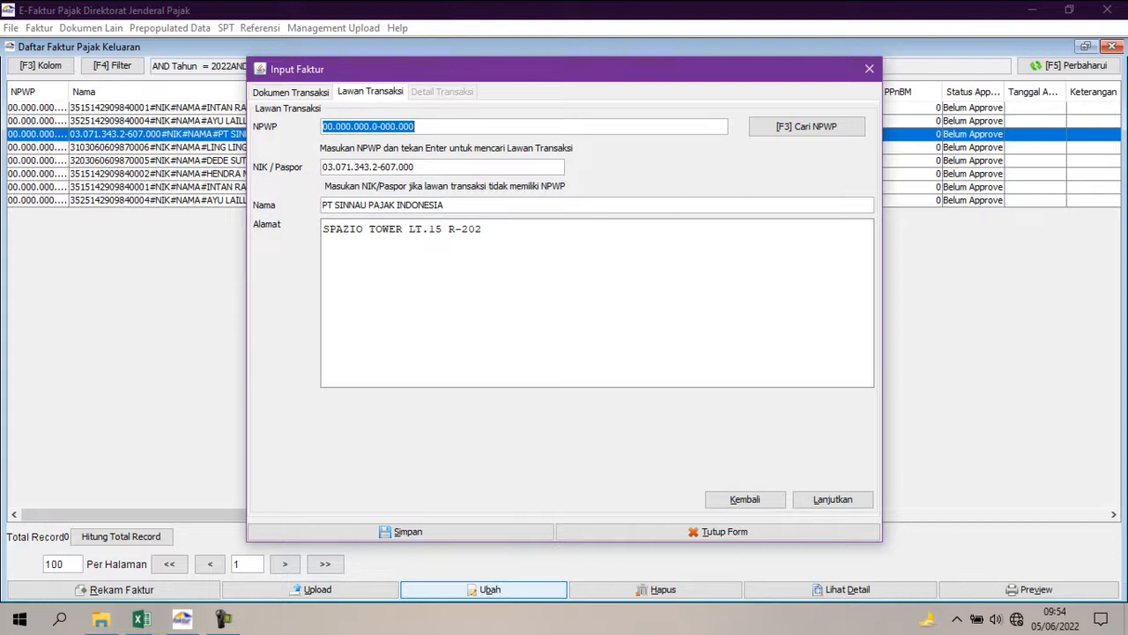
key(ctrl+v)
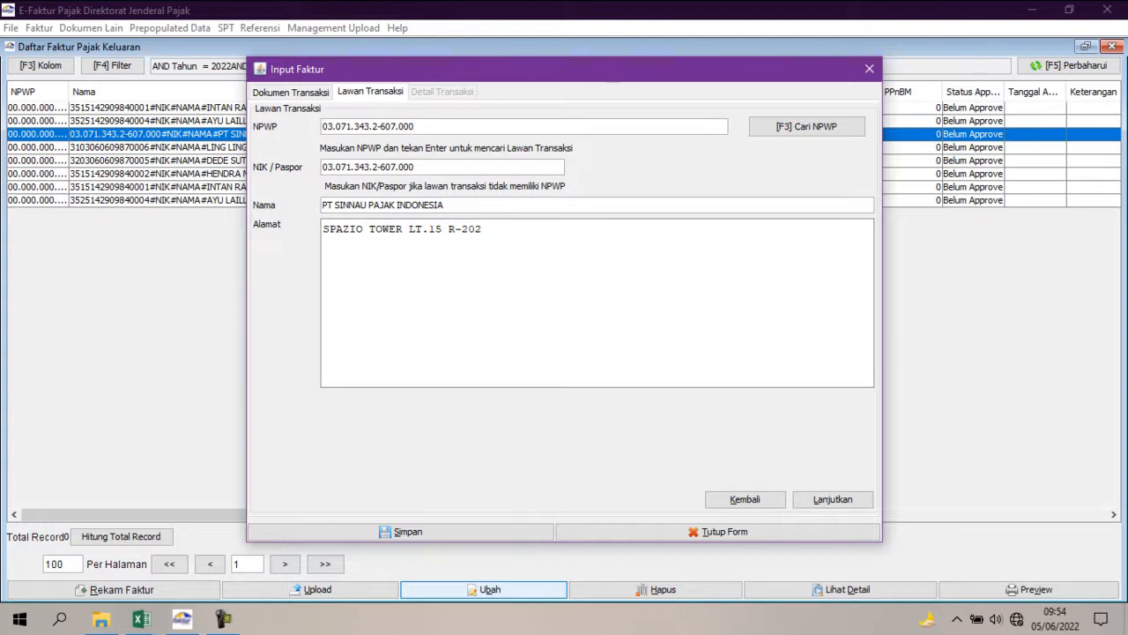